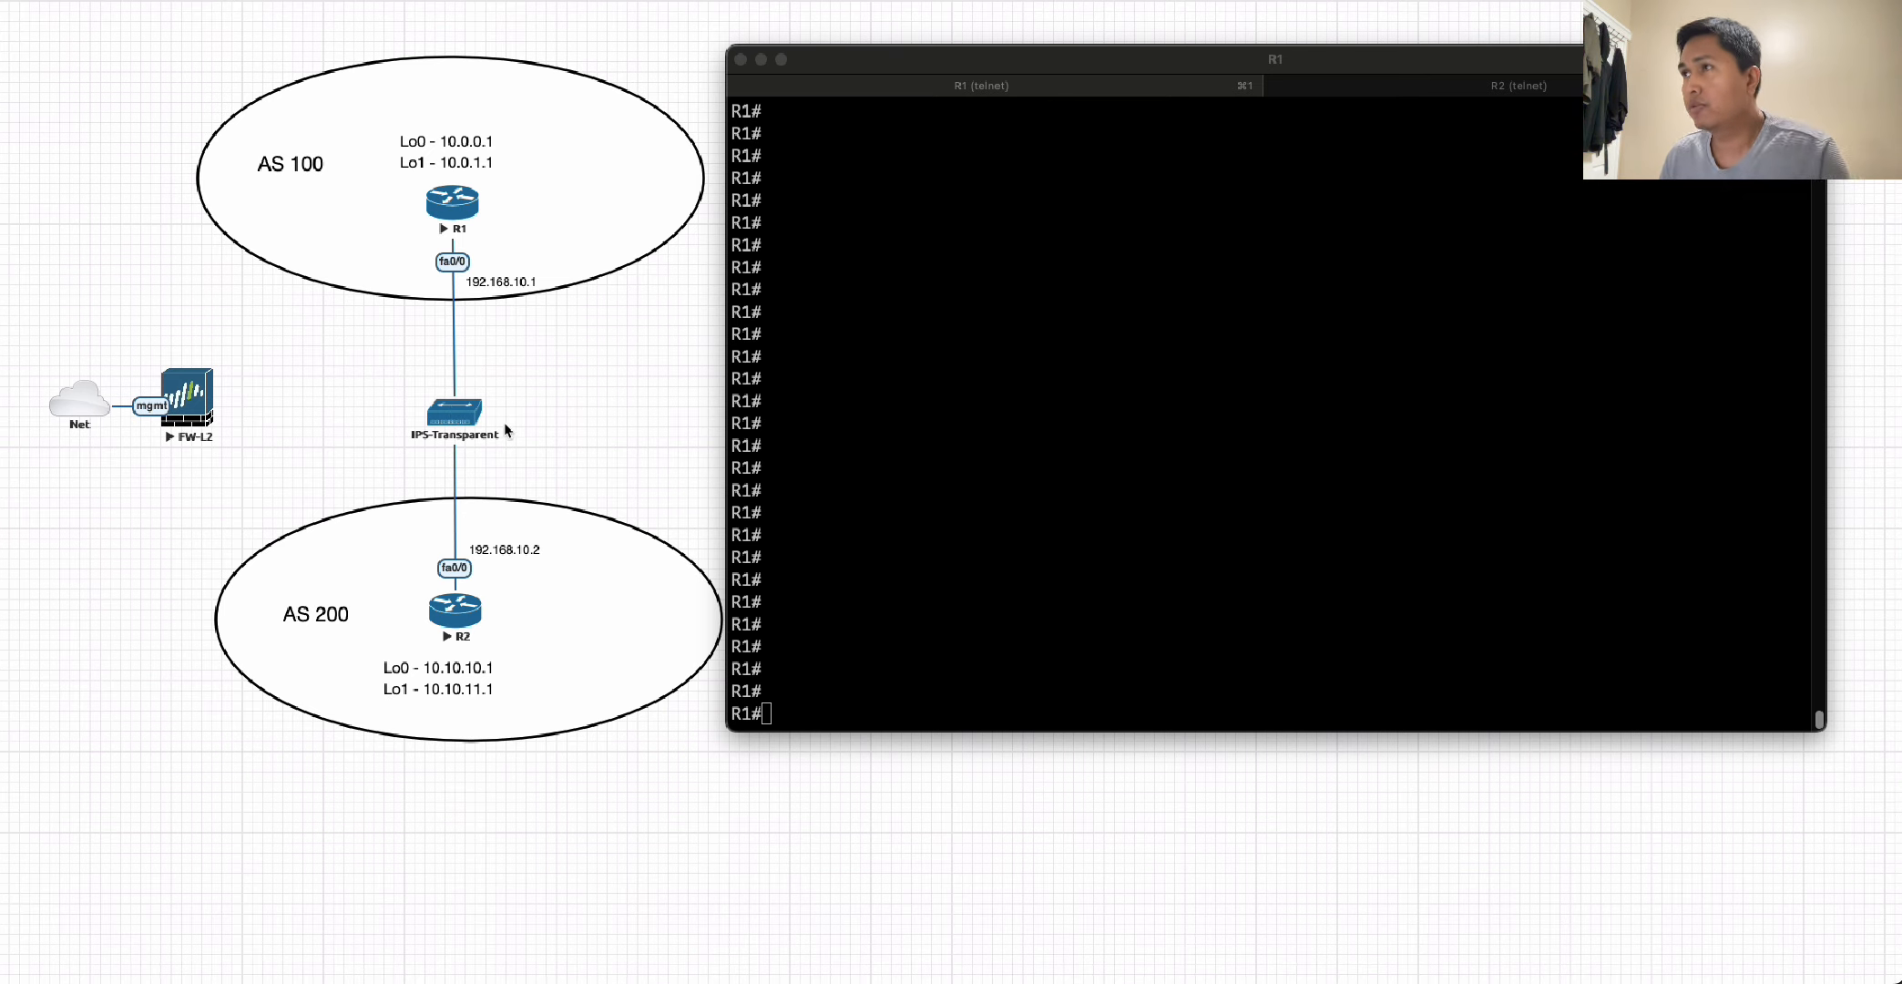
On R1, ping 192.168.10.2 using 192.168.10.1 as the source address.
{"action": "left_click", "coordinate": [990, 497]}
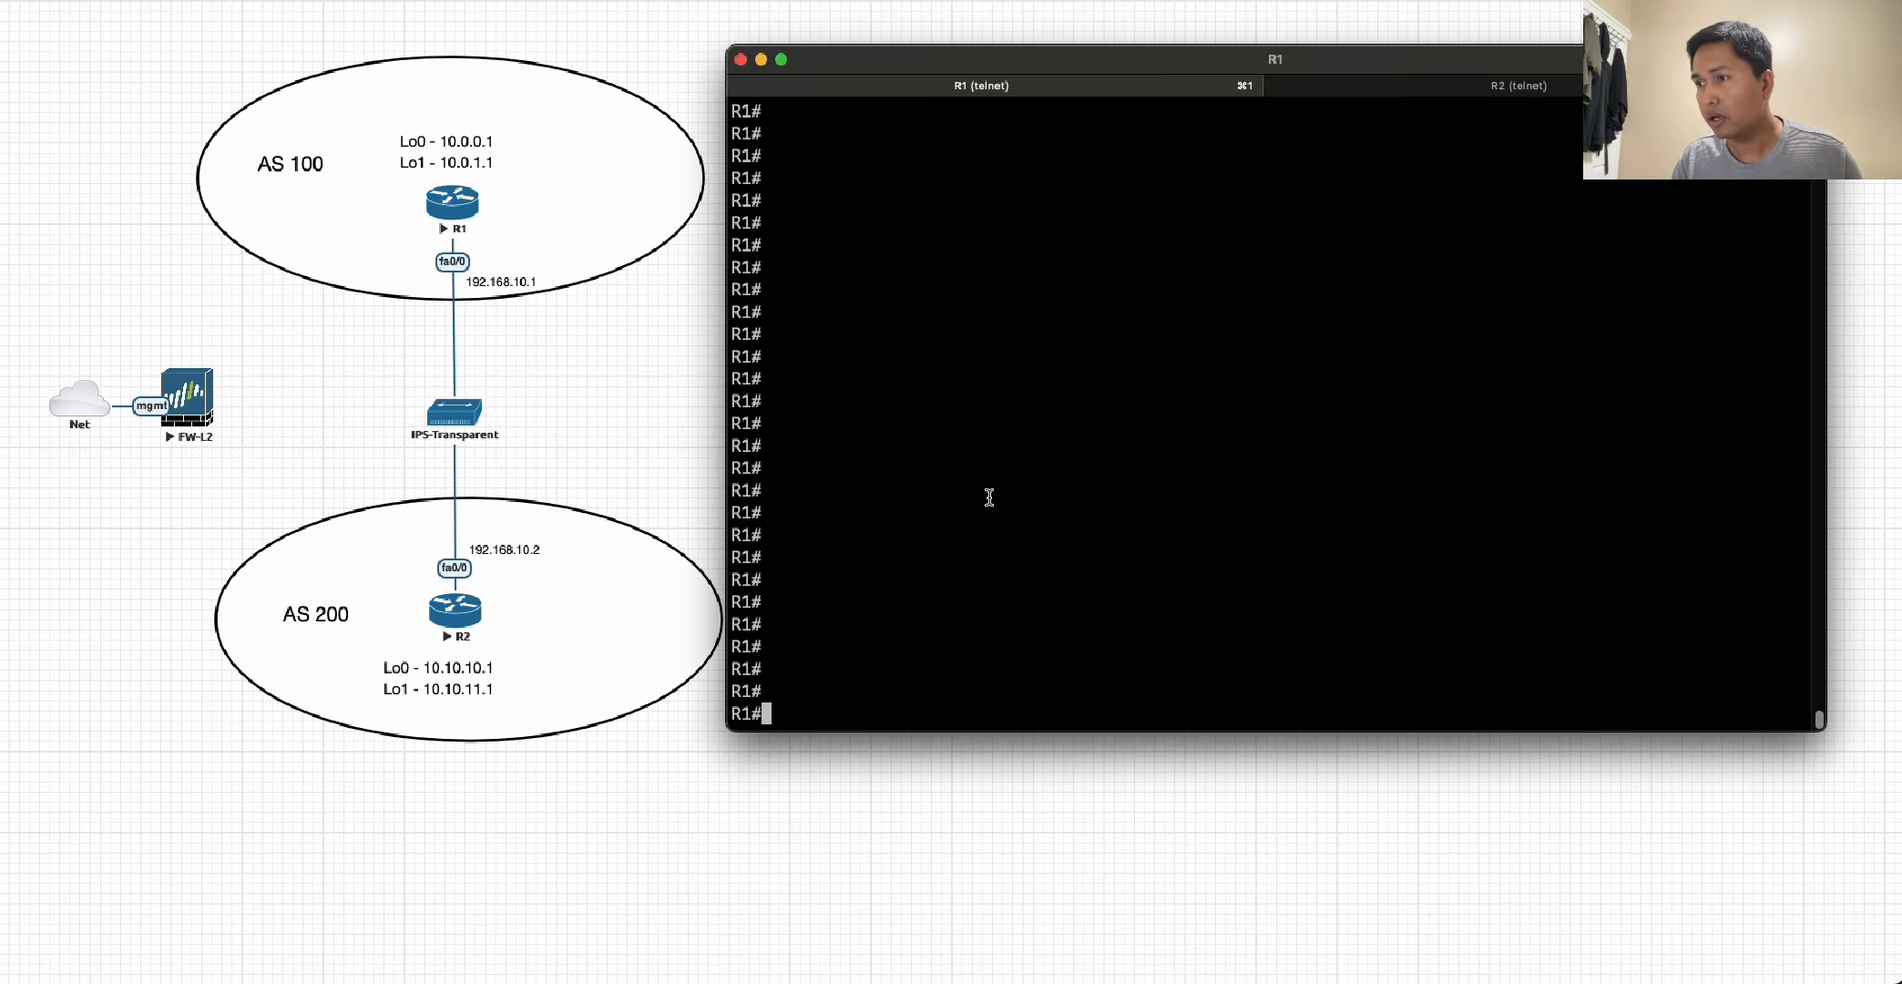
{"action": "type", "text": "ping"}
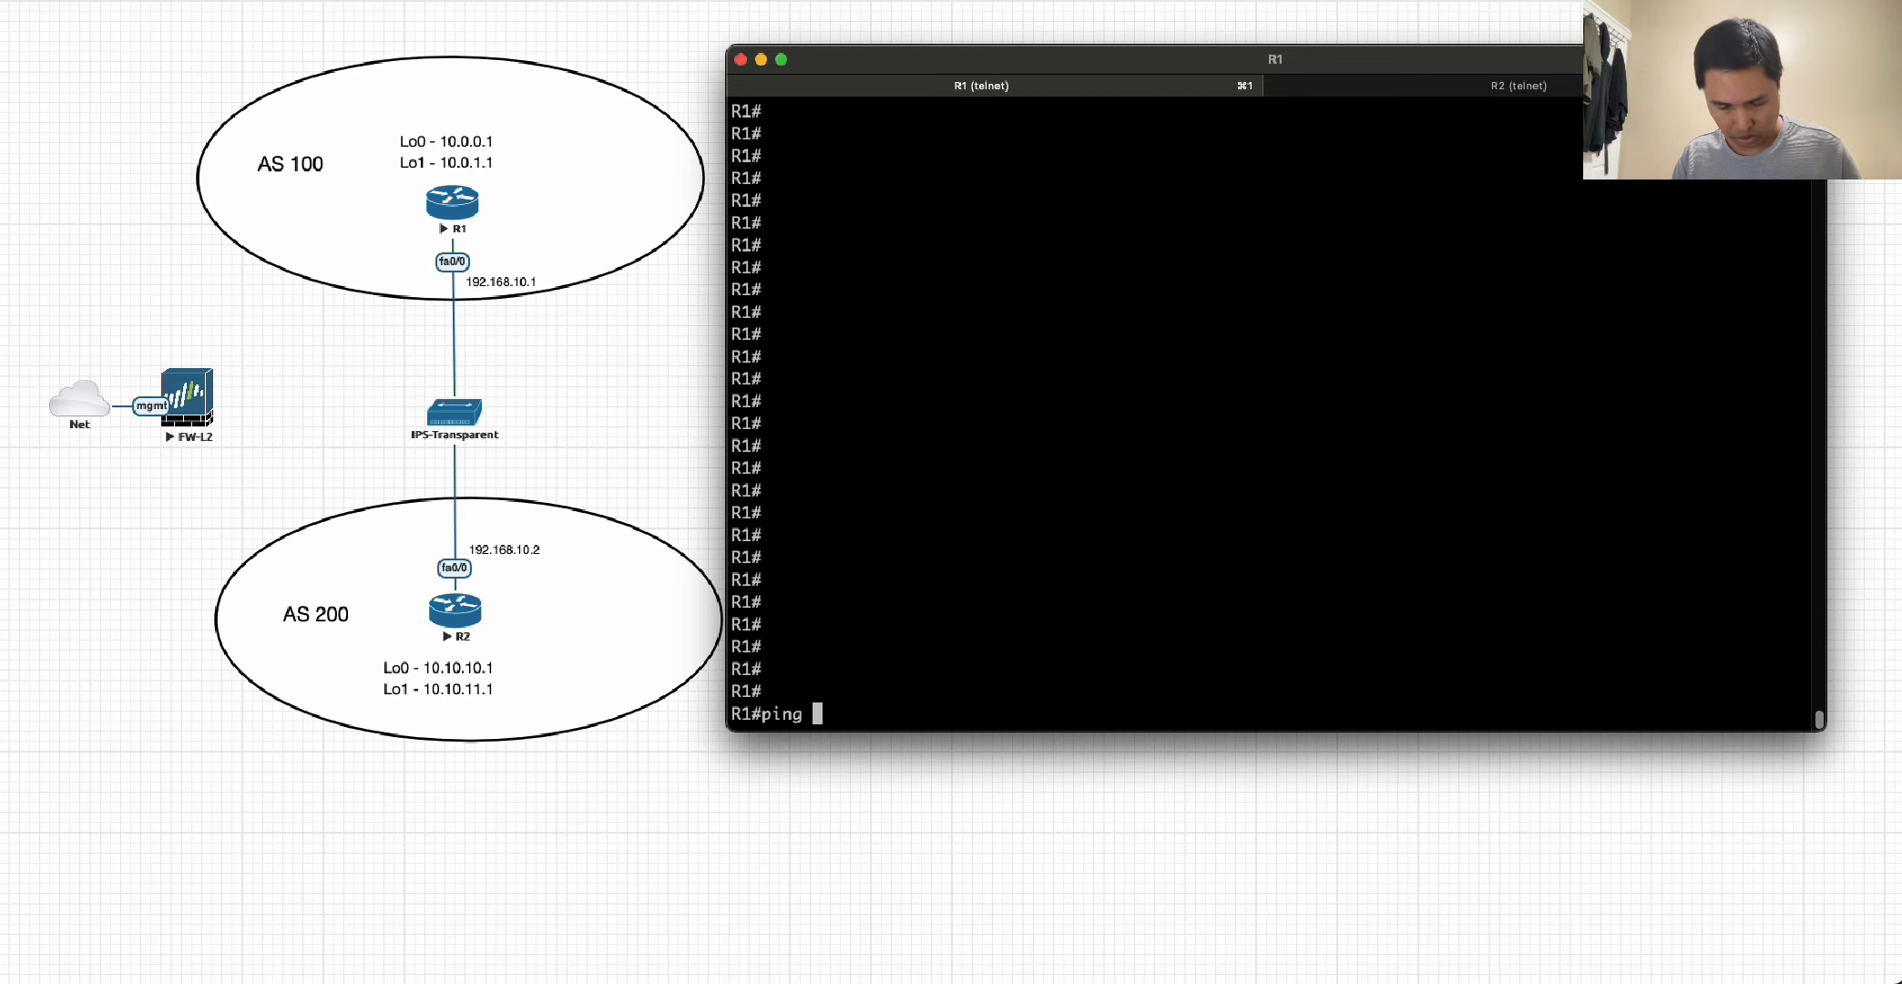
{"action": "type", "text": "192.1"}
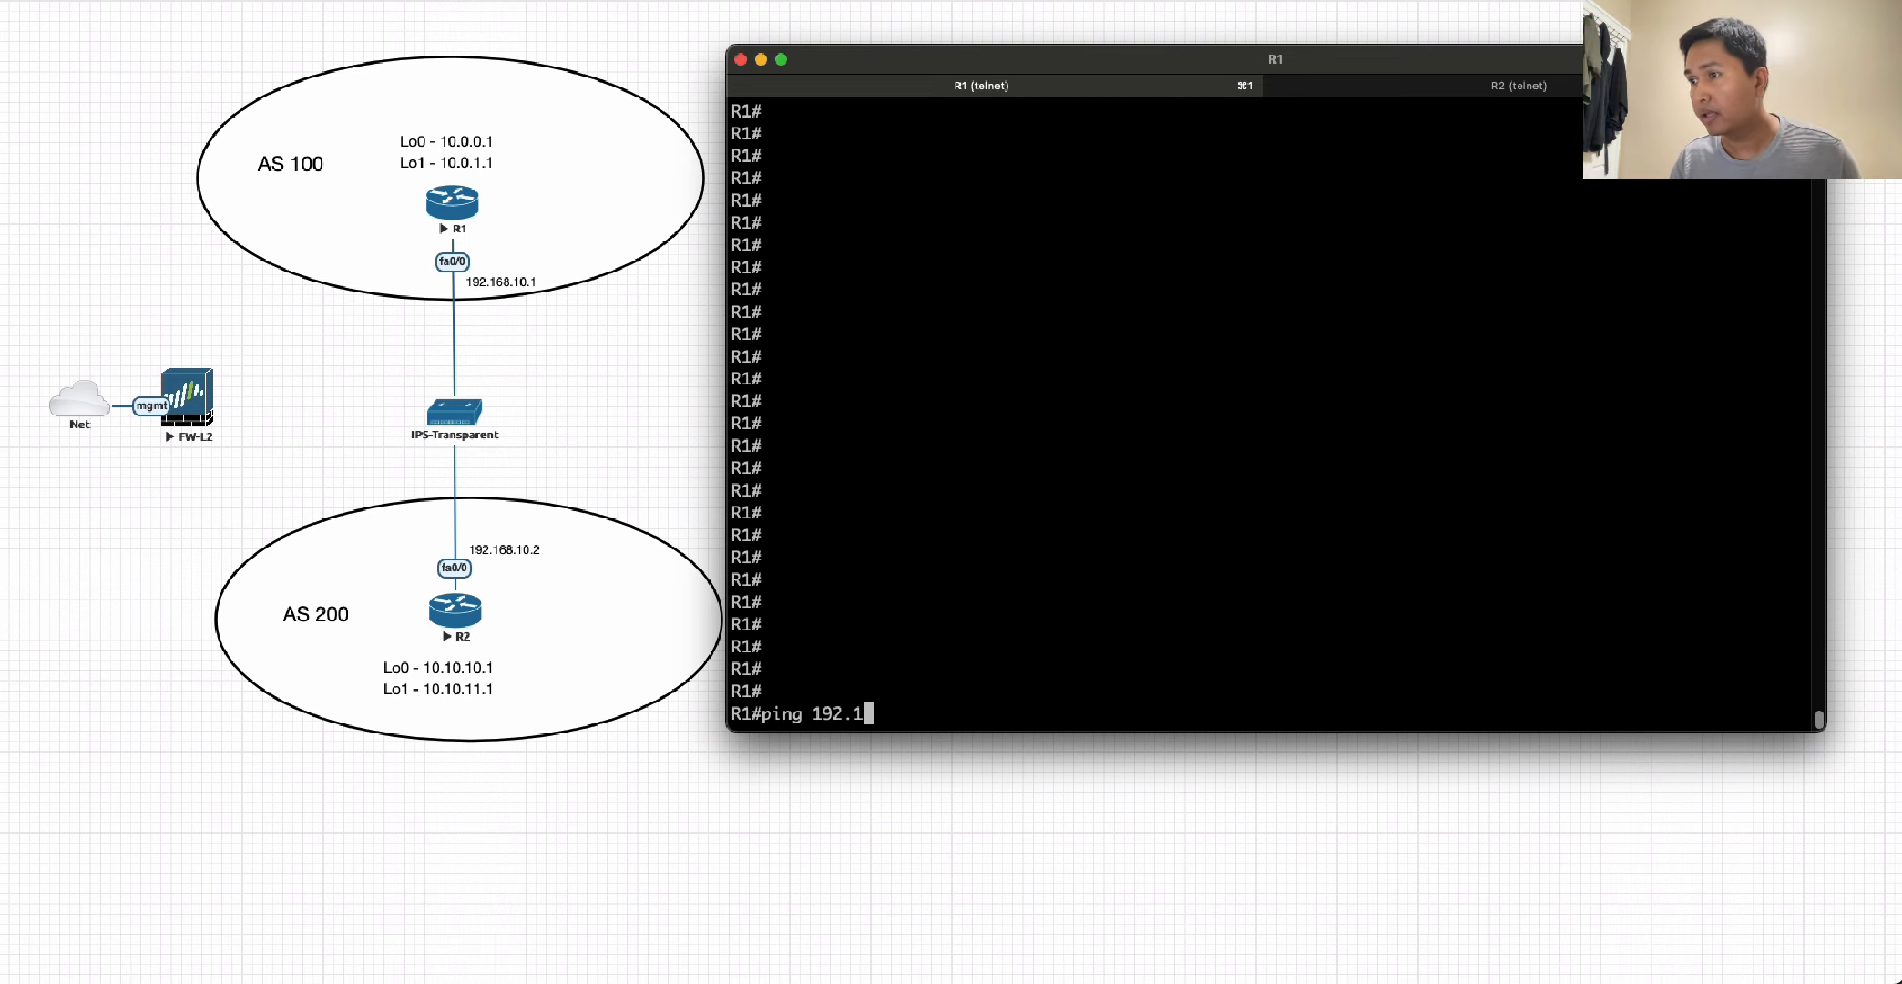
{"action": "type", "text": "68.10."}
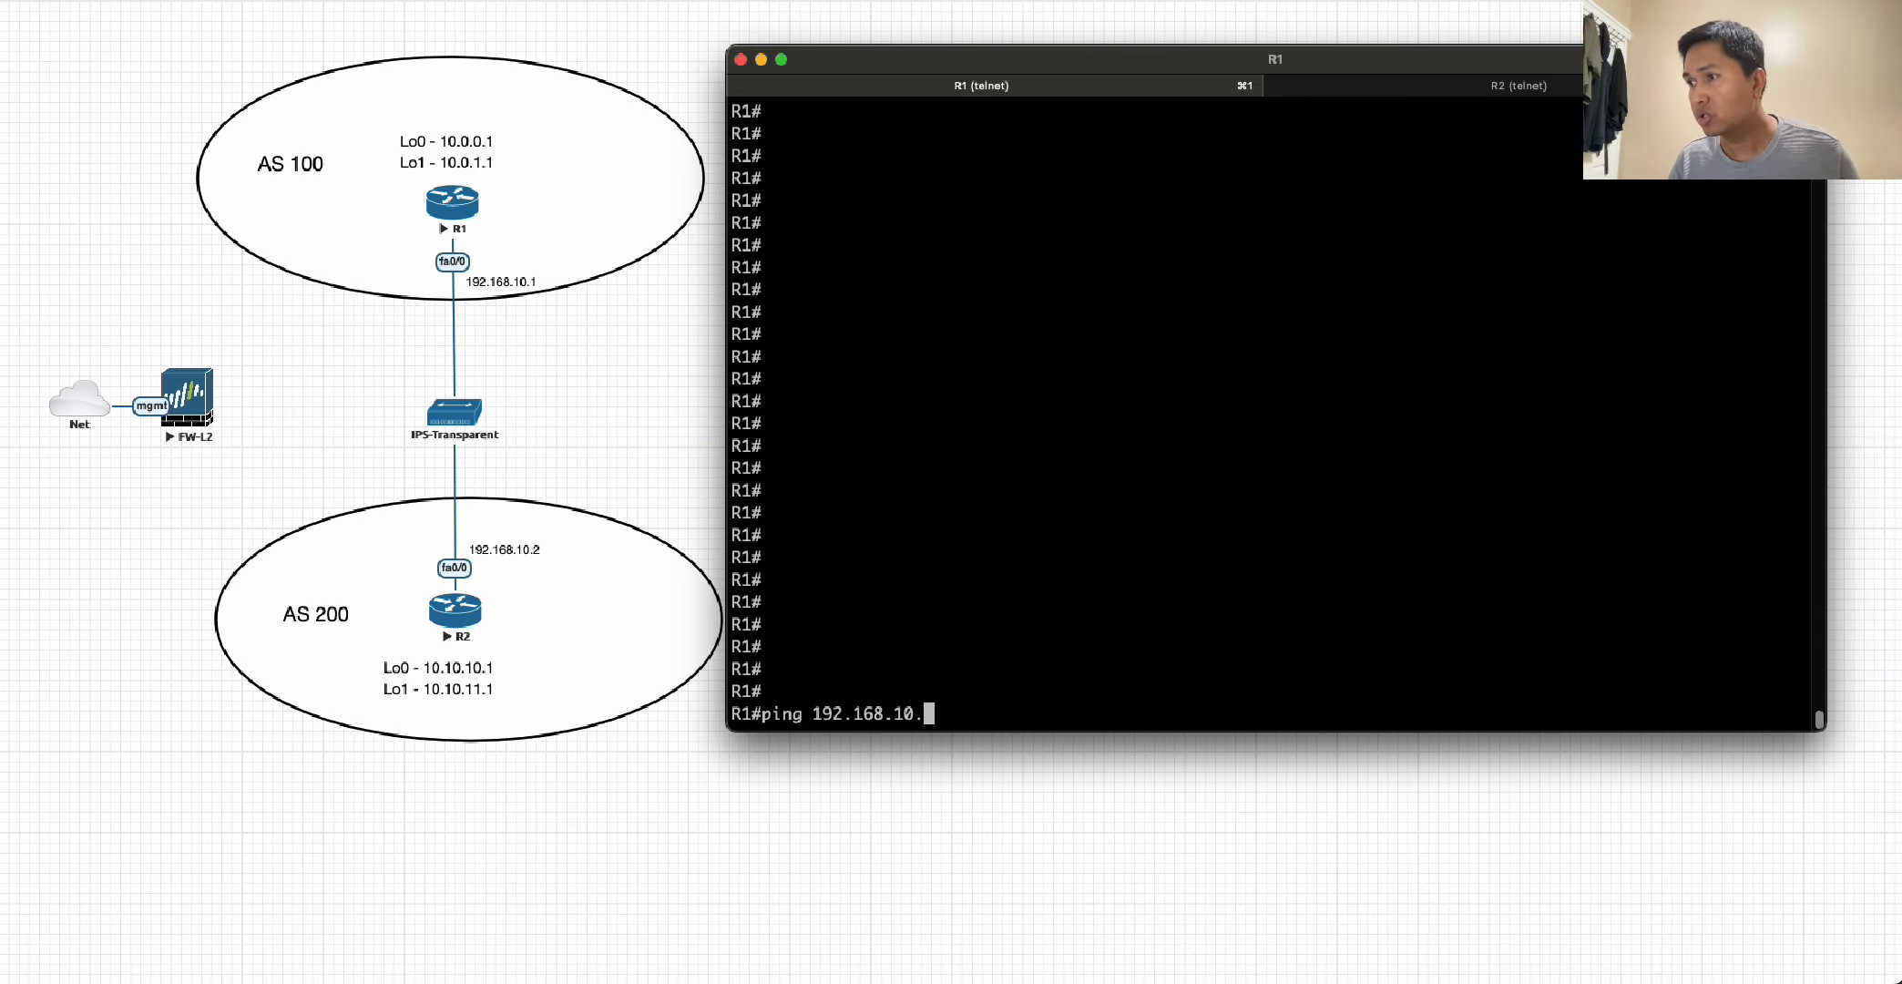
{"action": "type", "text": "2 sou"}
{"action": "key", "text": "Tab"}
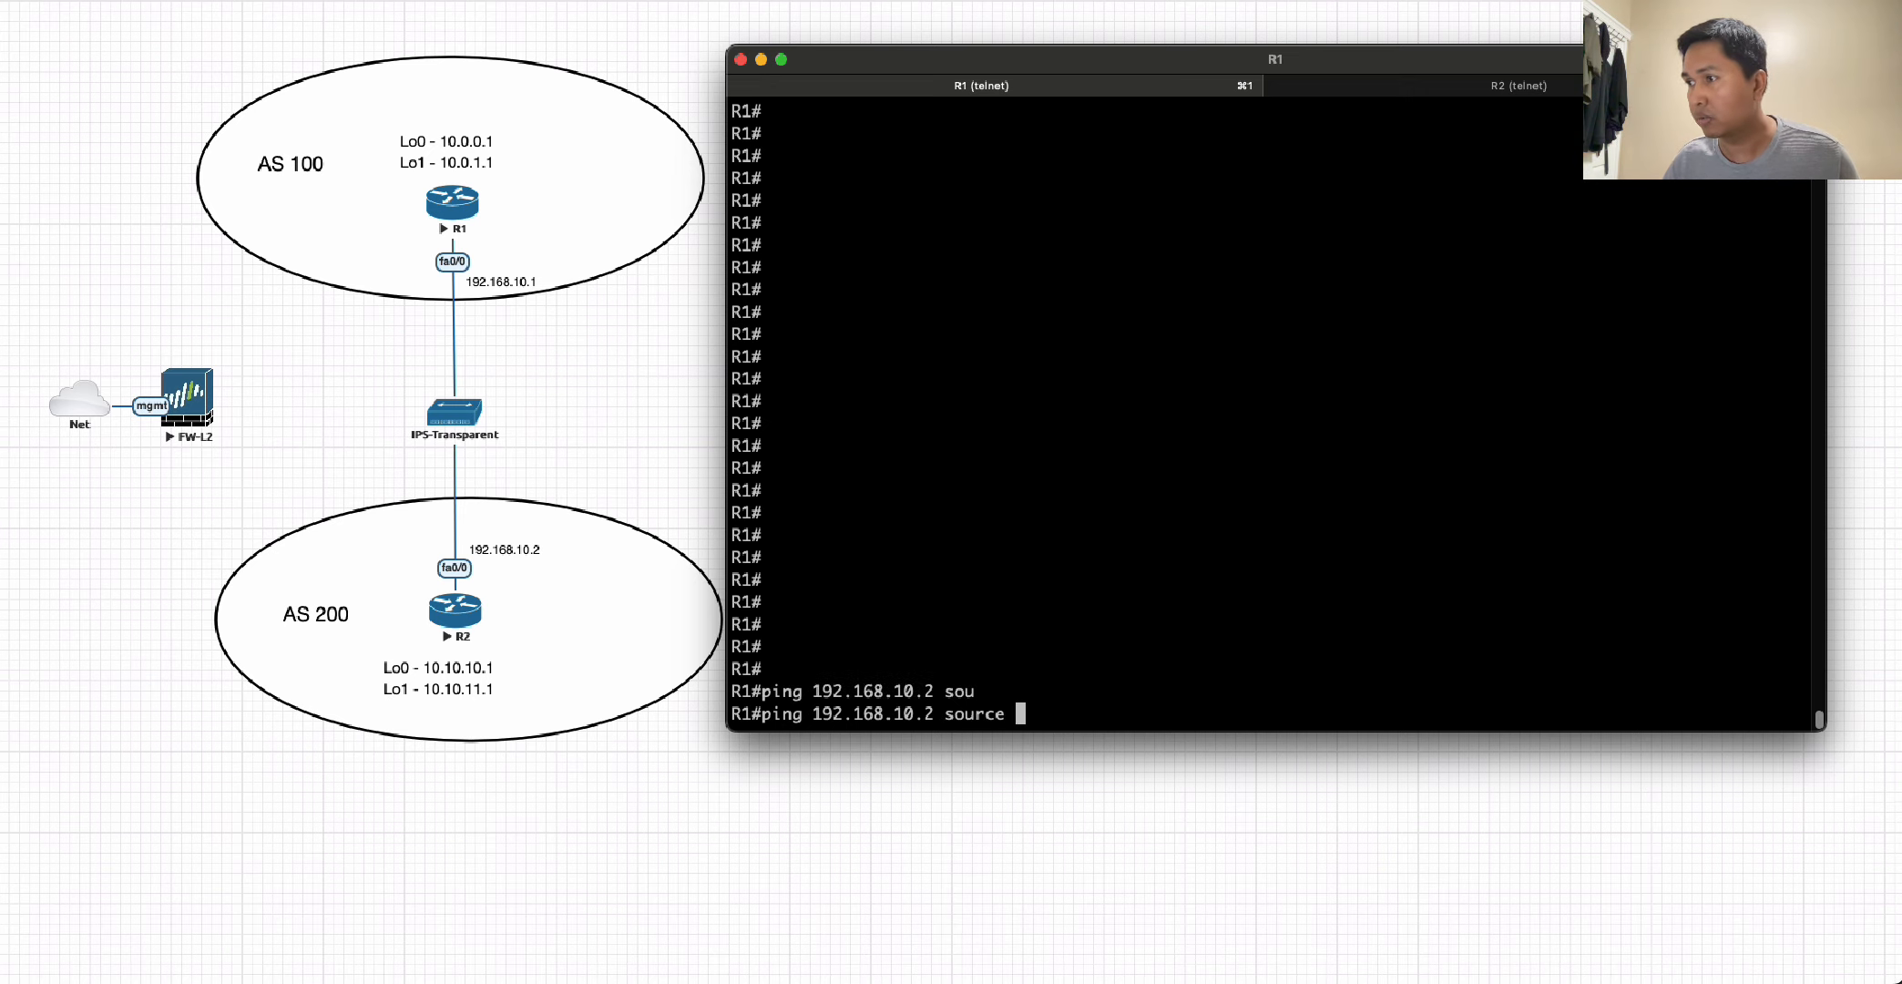
{"action": "type", "text": "192.168.1"}
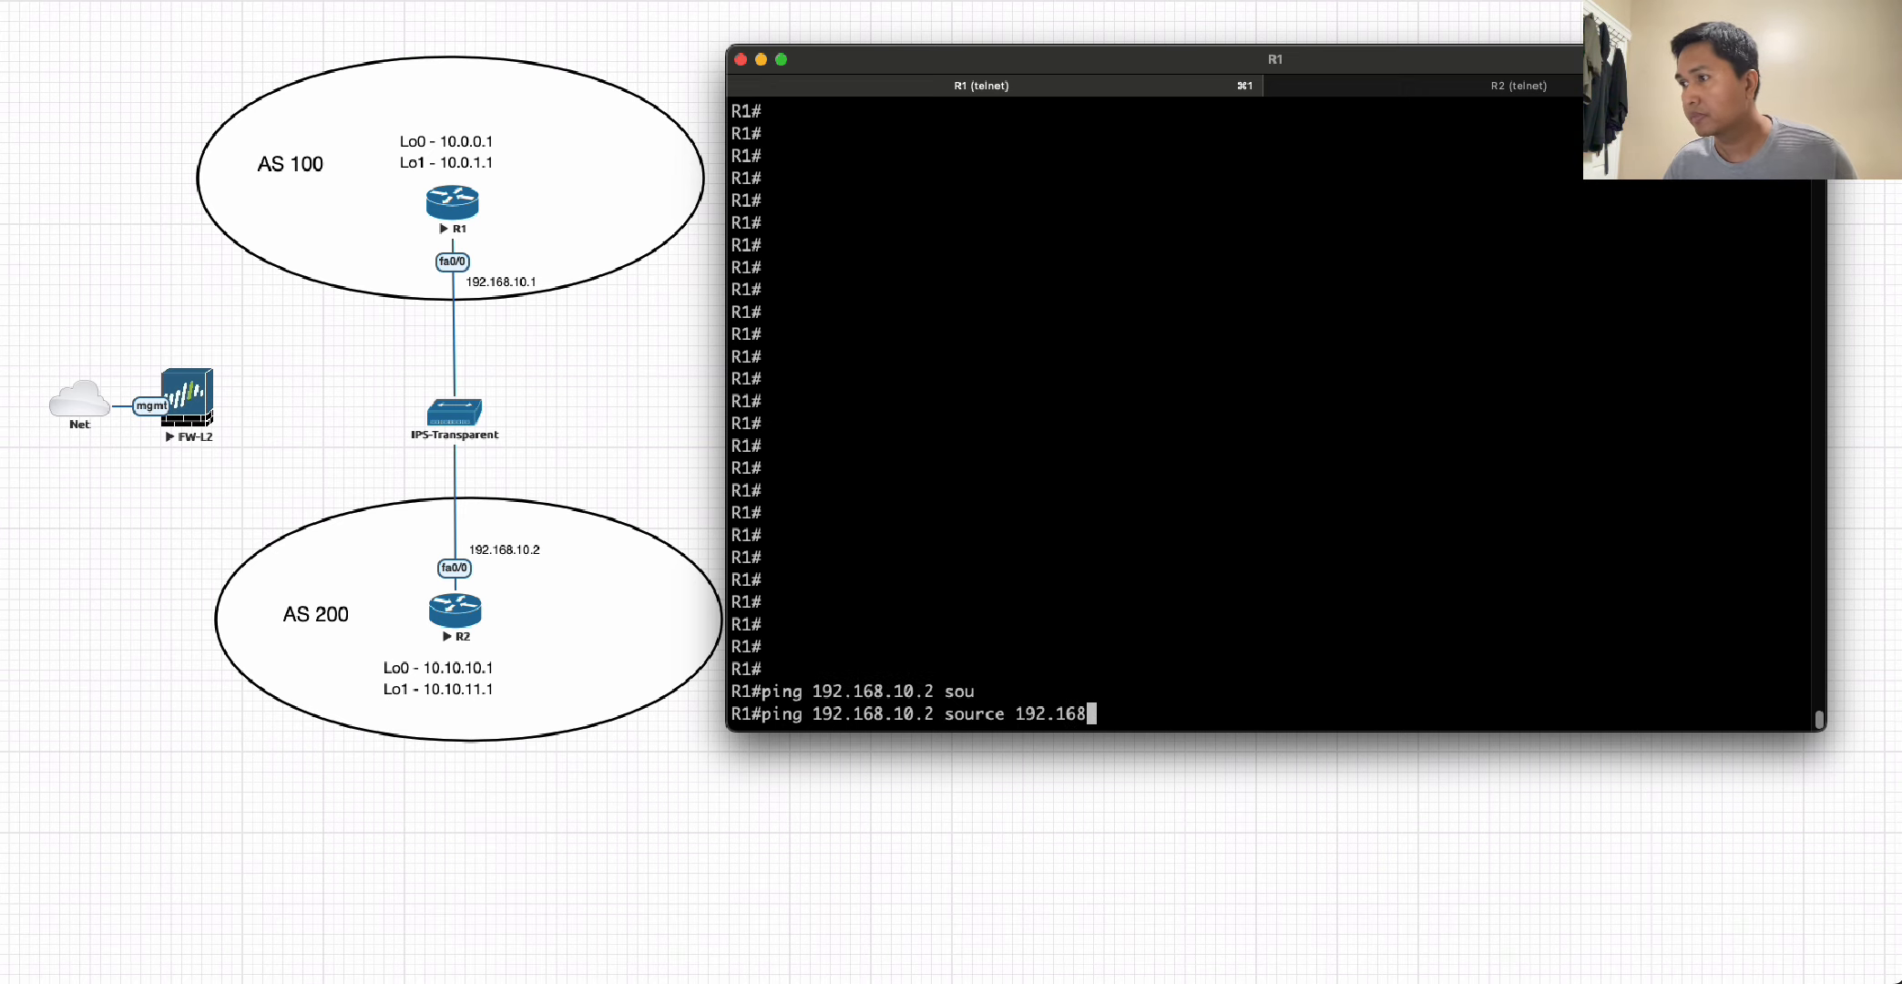
{"action": "type", "text": "0."}
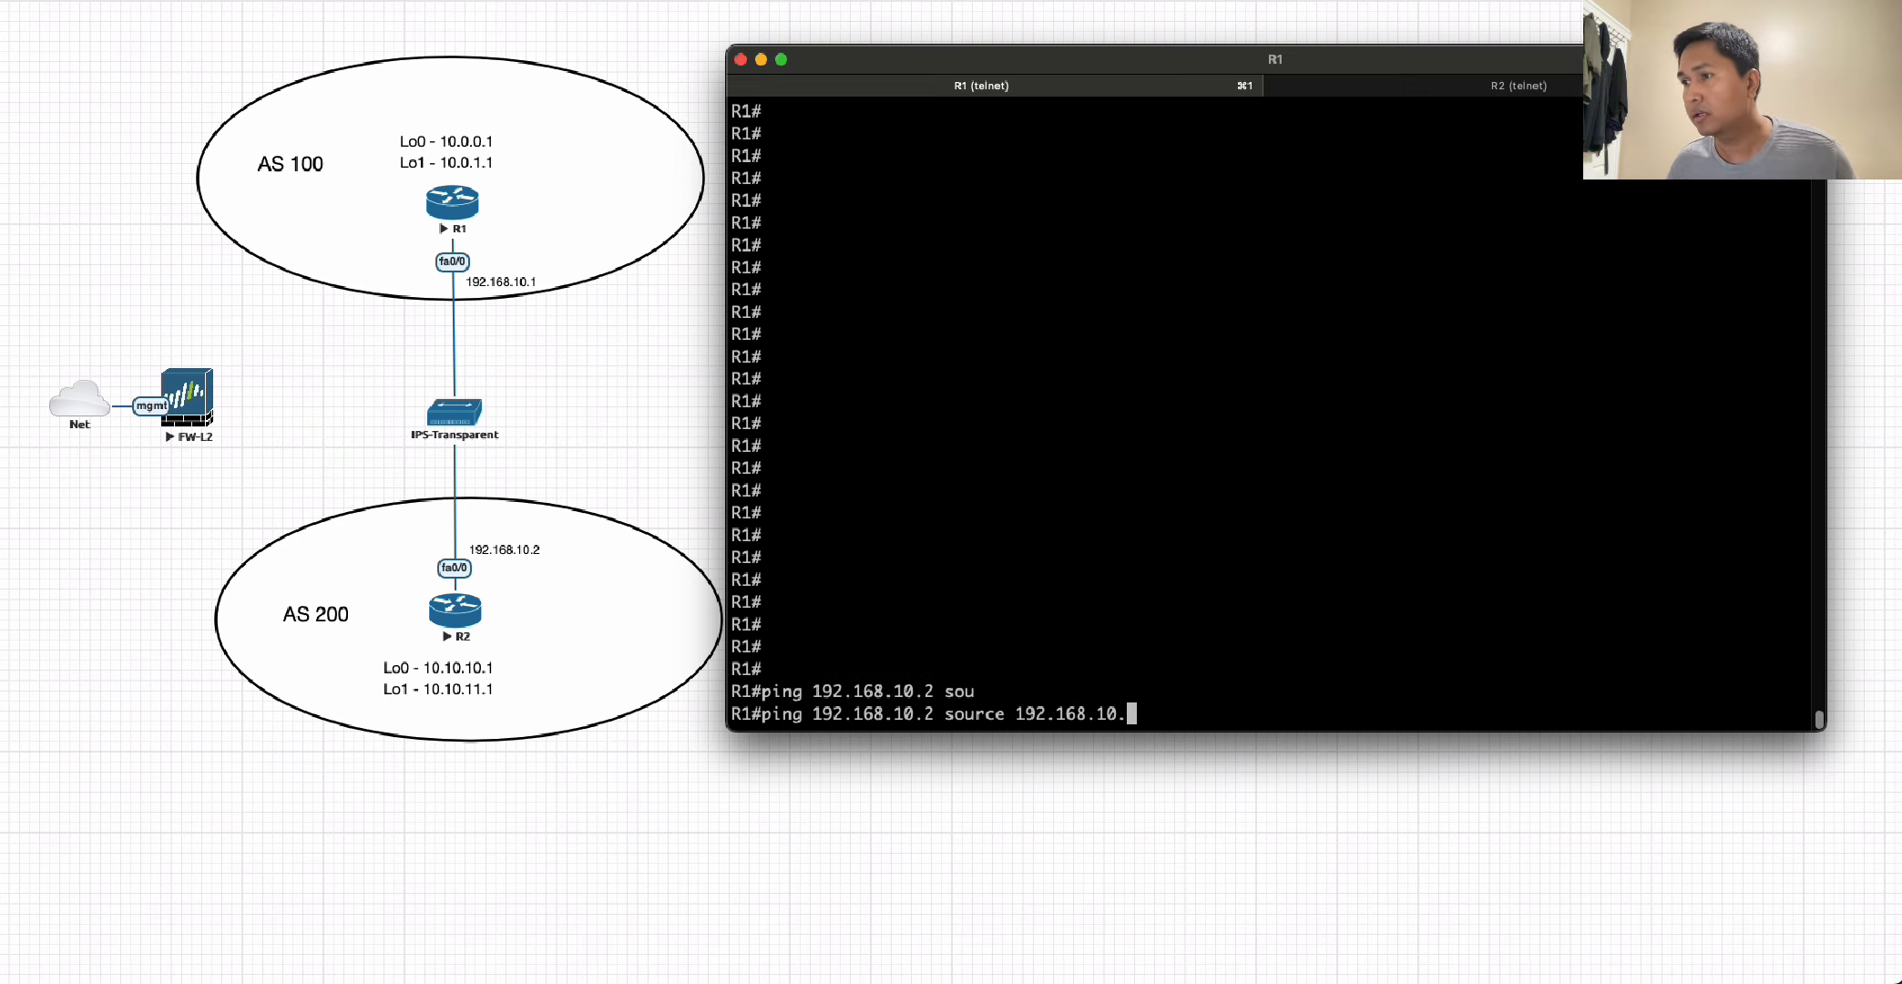
{"action": "type", "text": "1"}
{"action": "key", "text": "Return"}
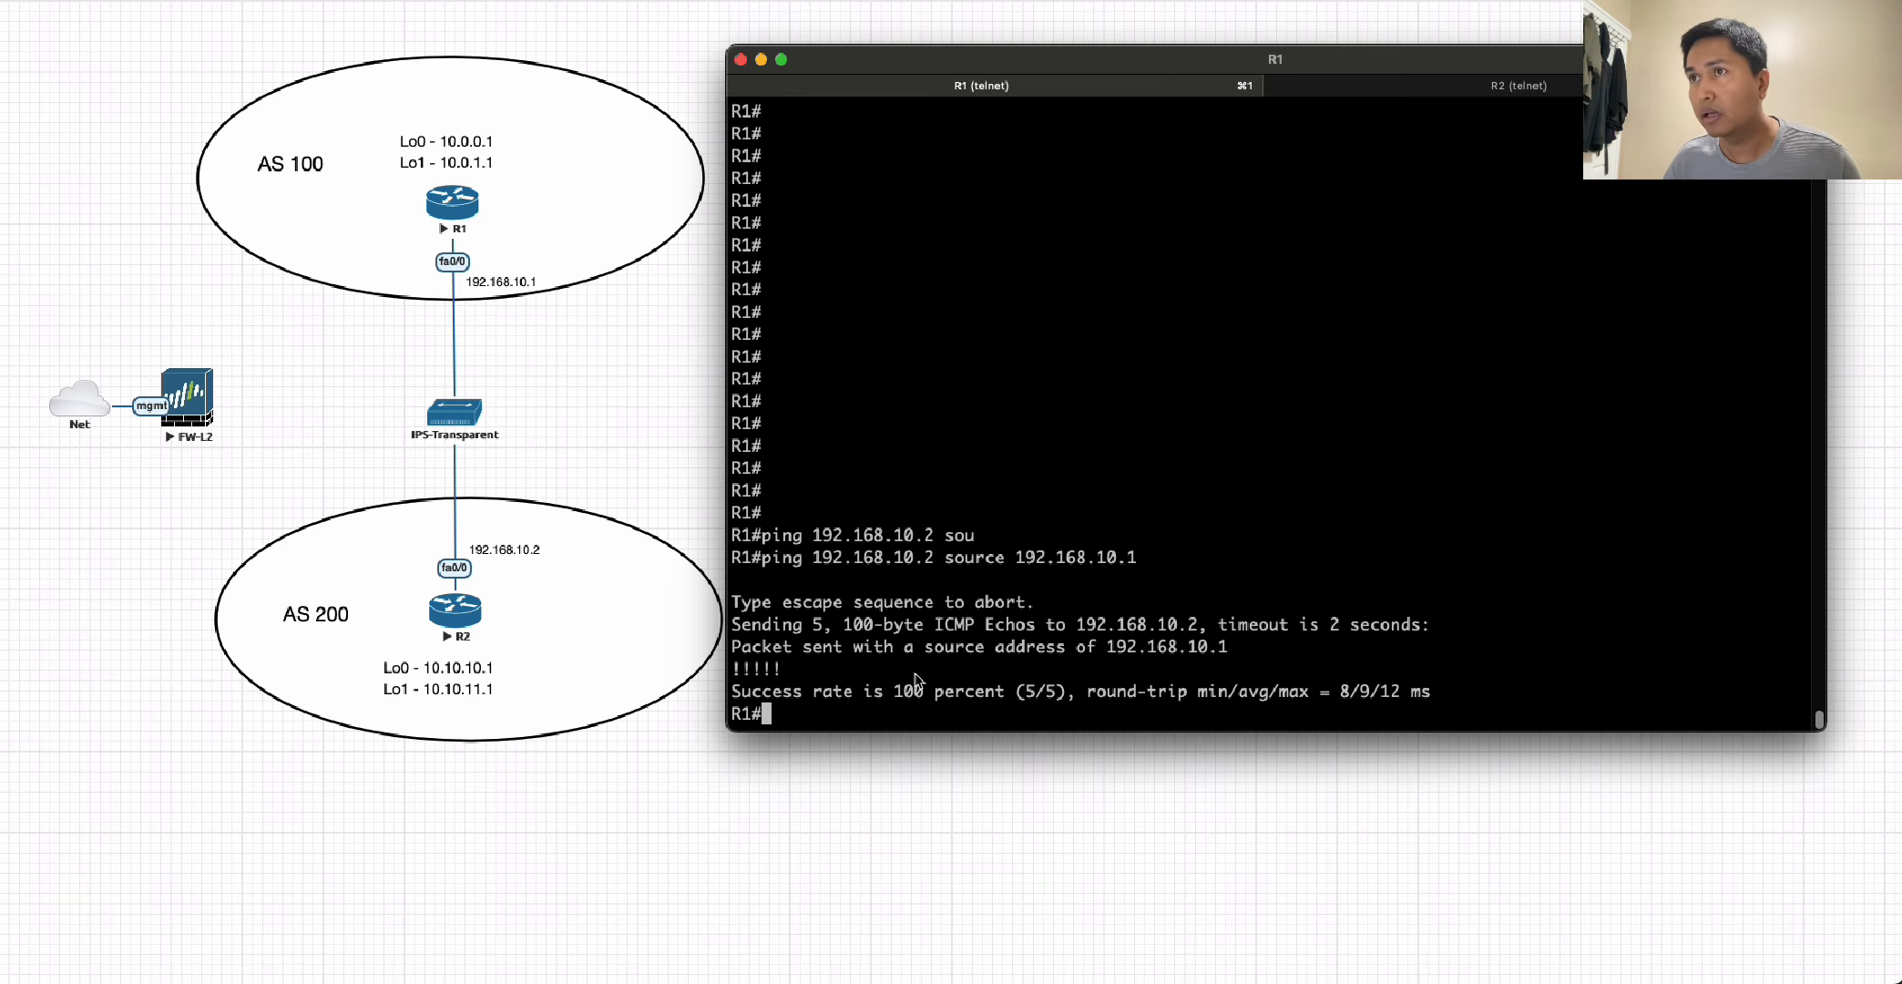
Ping R2's loopback address 10.10.10.1 from R1 using lo0 as the source.
{"action": "type", "text": "ping 1"}
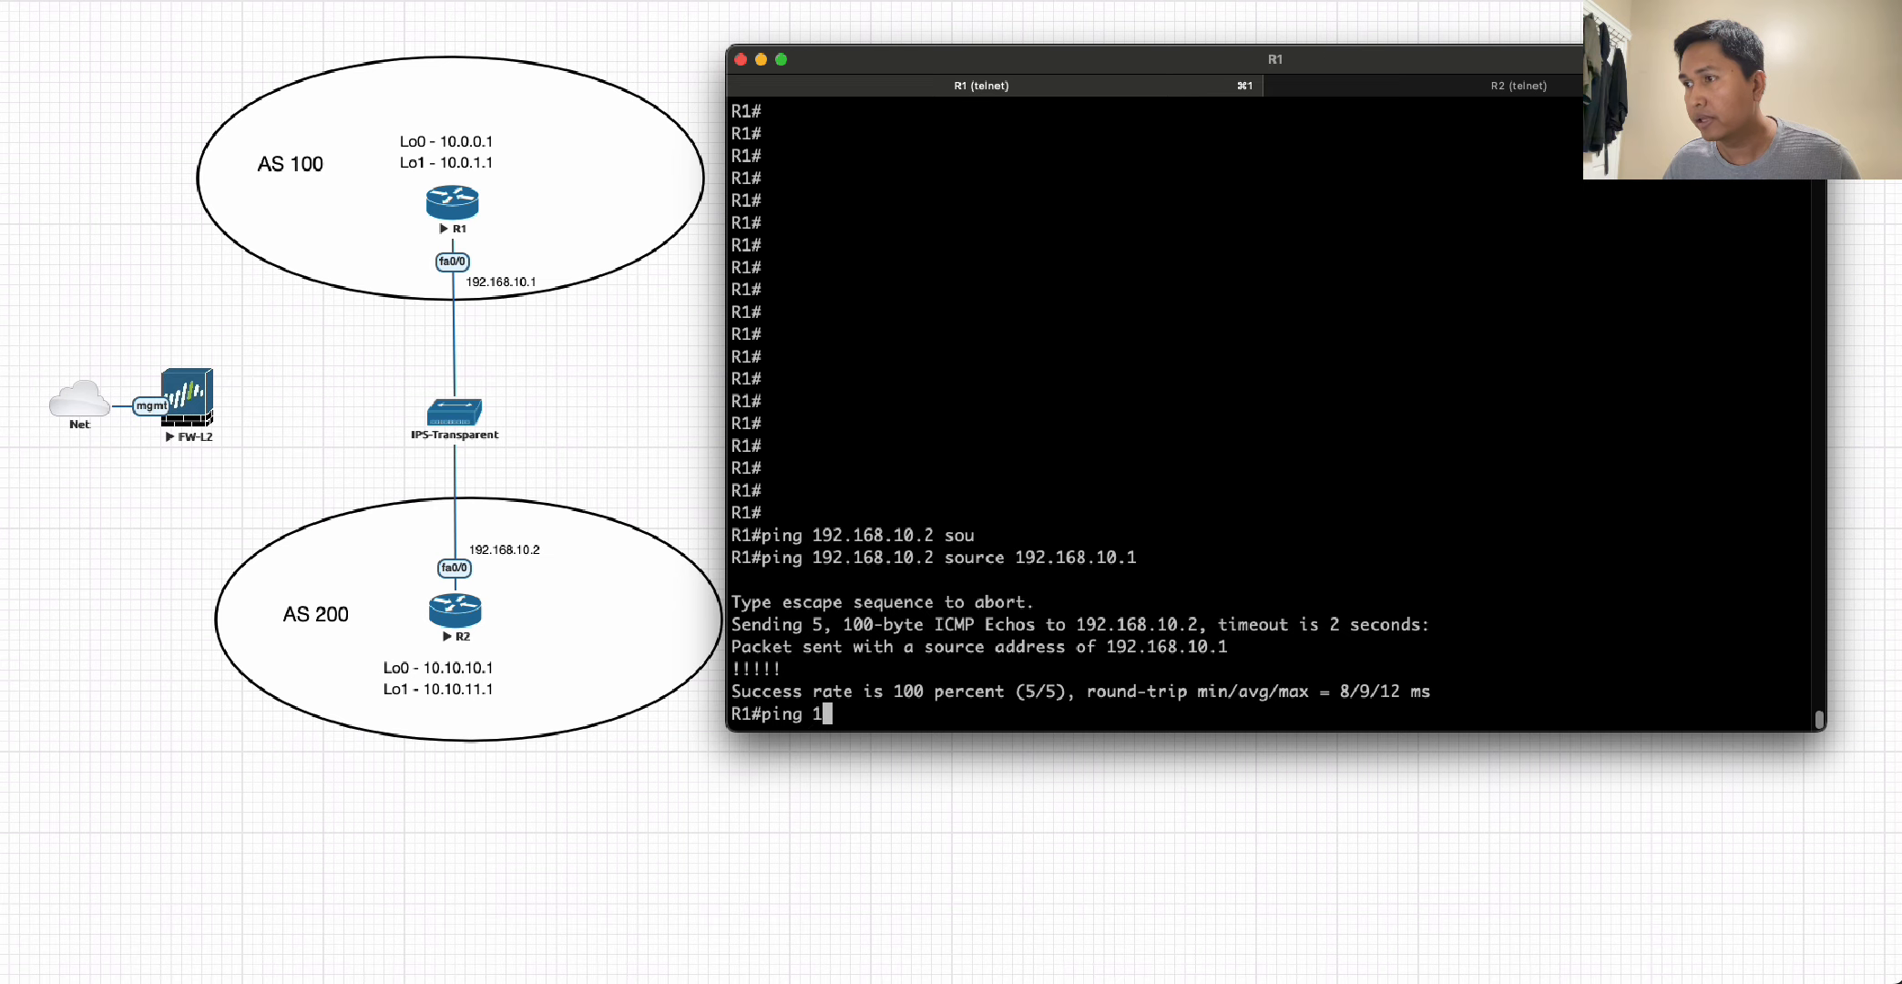
{"action": "type", "text": "0.10.10"}
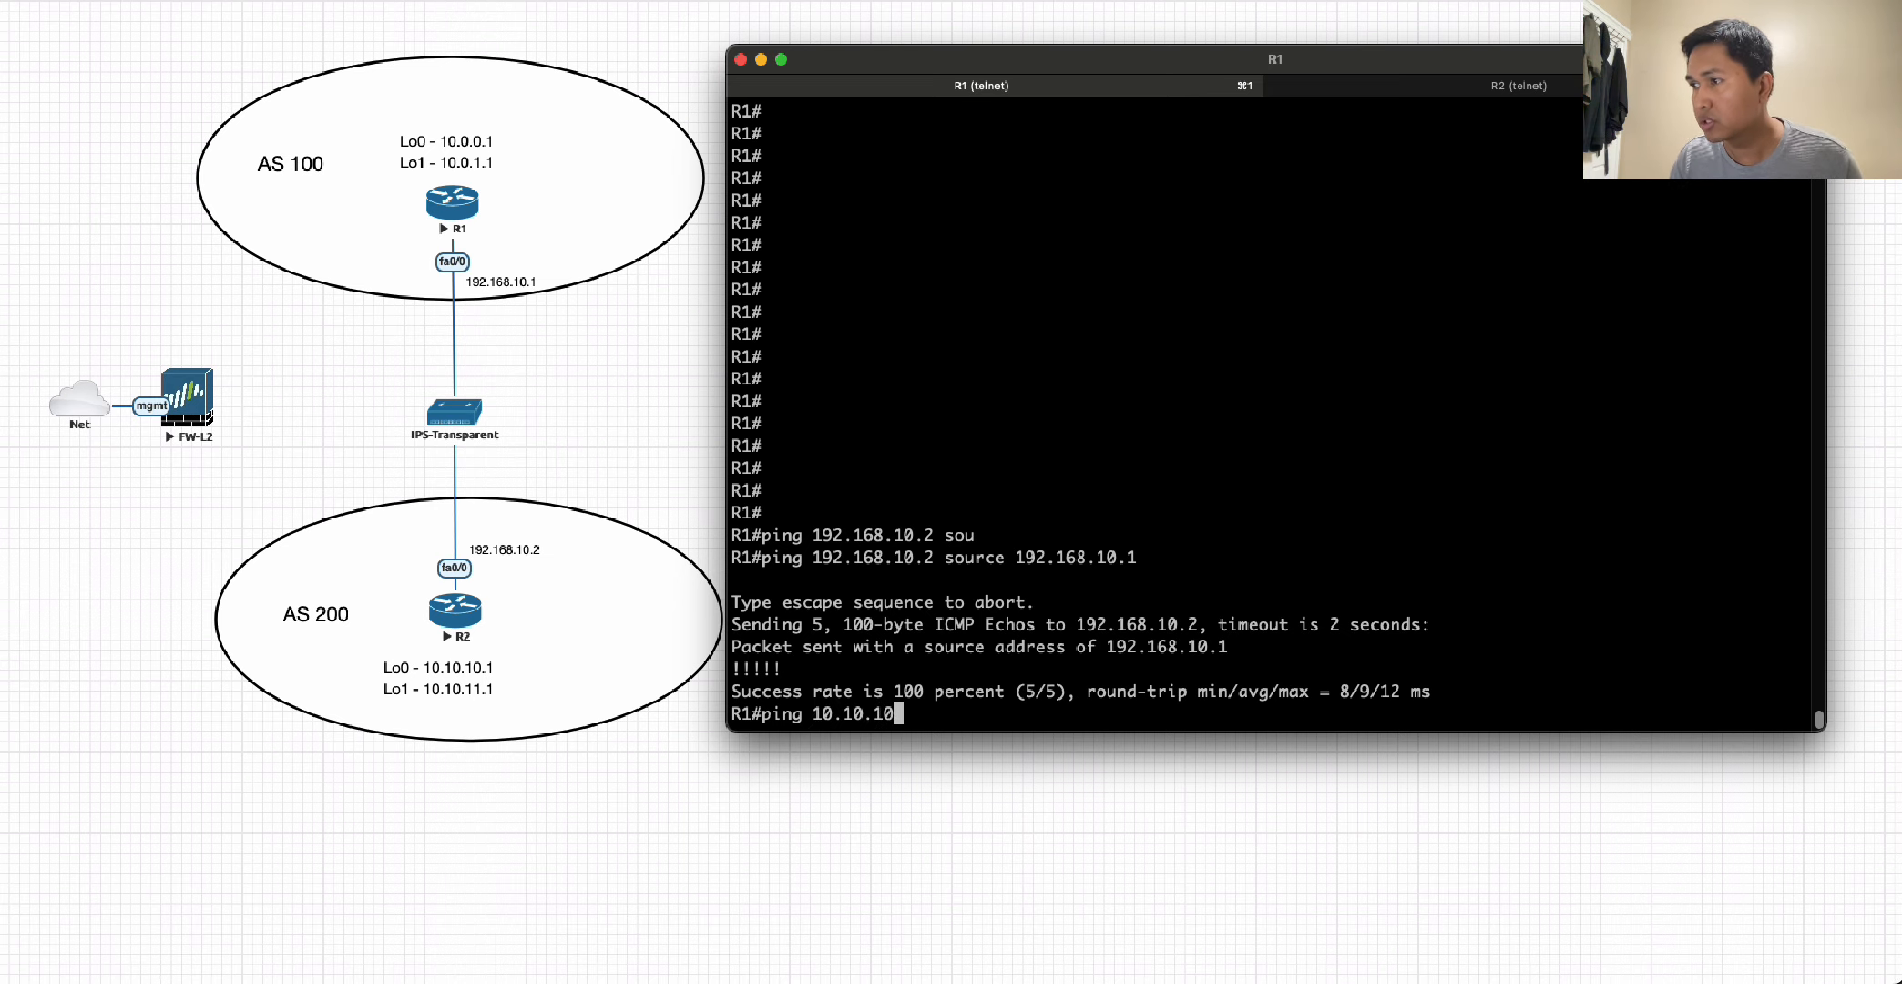
{"action": "type", "text": ".1 soiu"}
{"action": "key", "text": "Tab"}
{"action": "key", "text": "BackSpace"}
{"action": "key", "text": "BackSpace"}
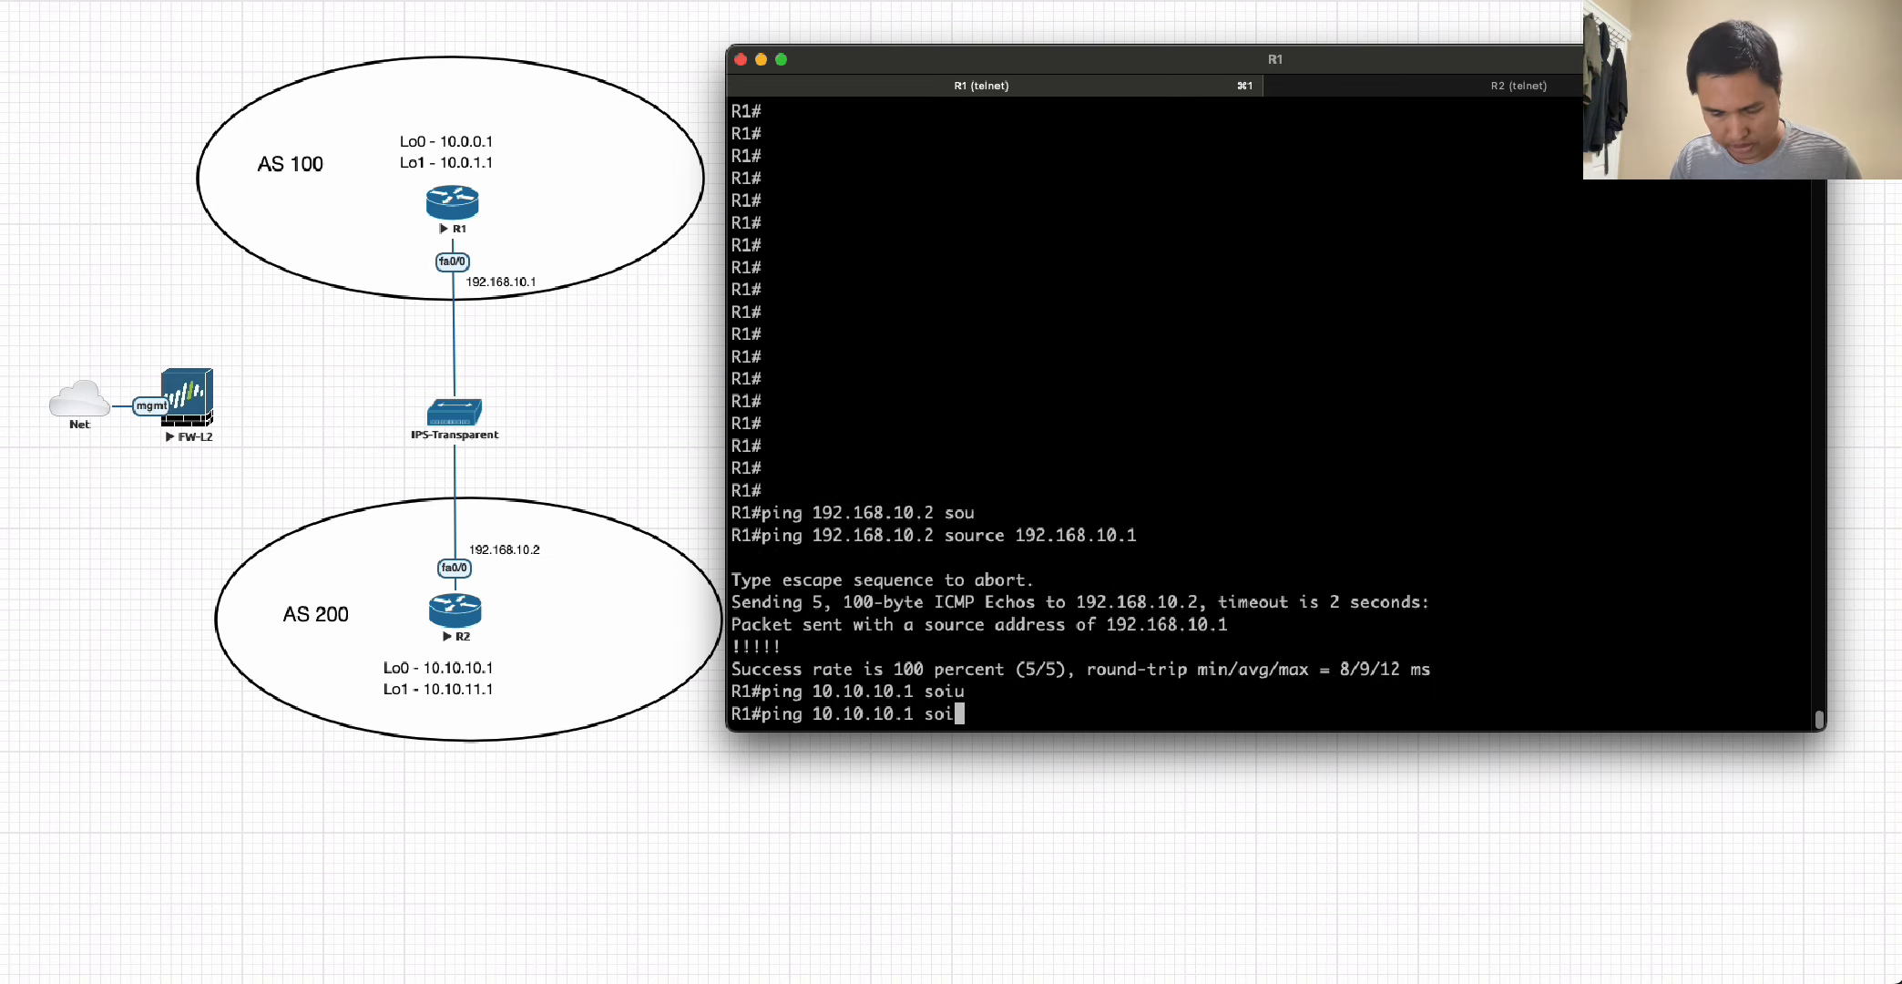
{"action": "key", "text": "Tab"}
{"action": "type", "text": "lo"}
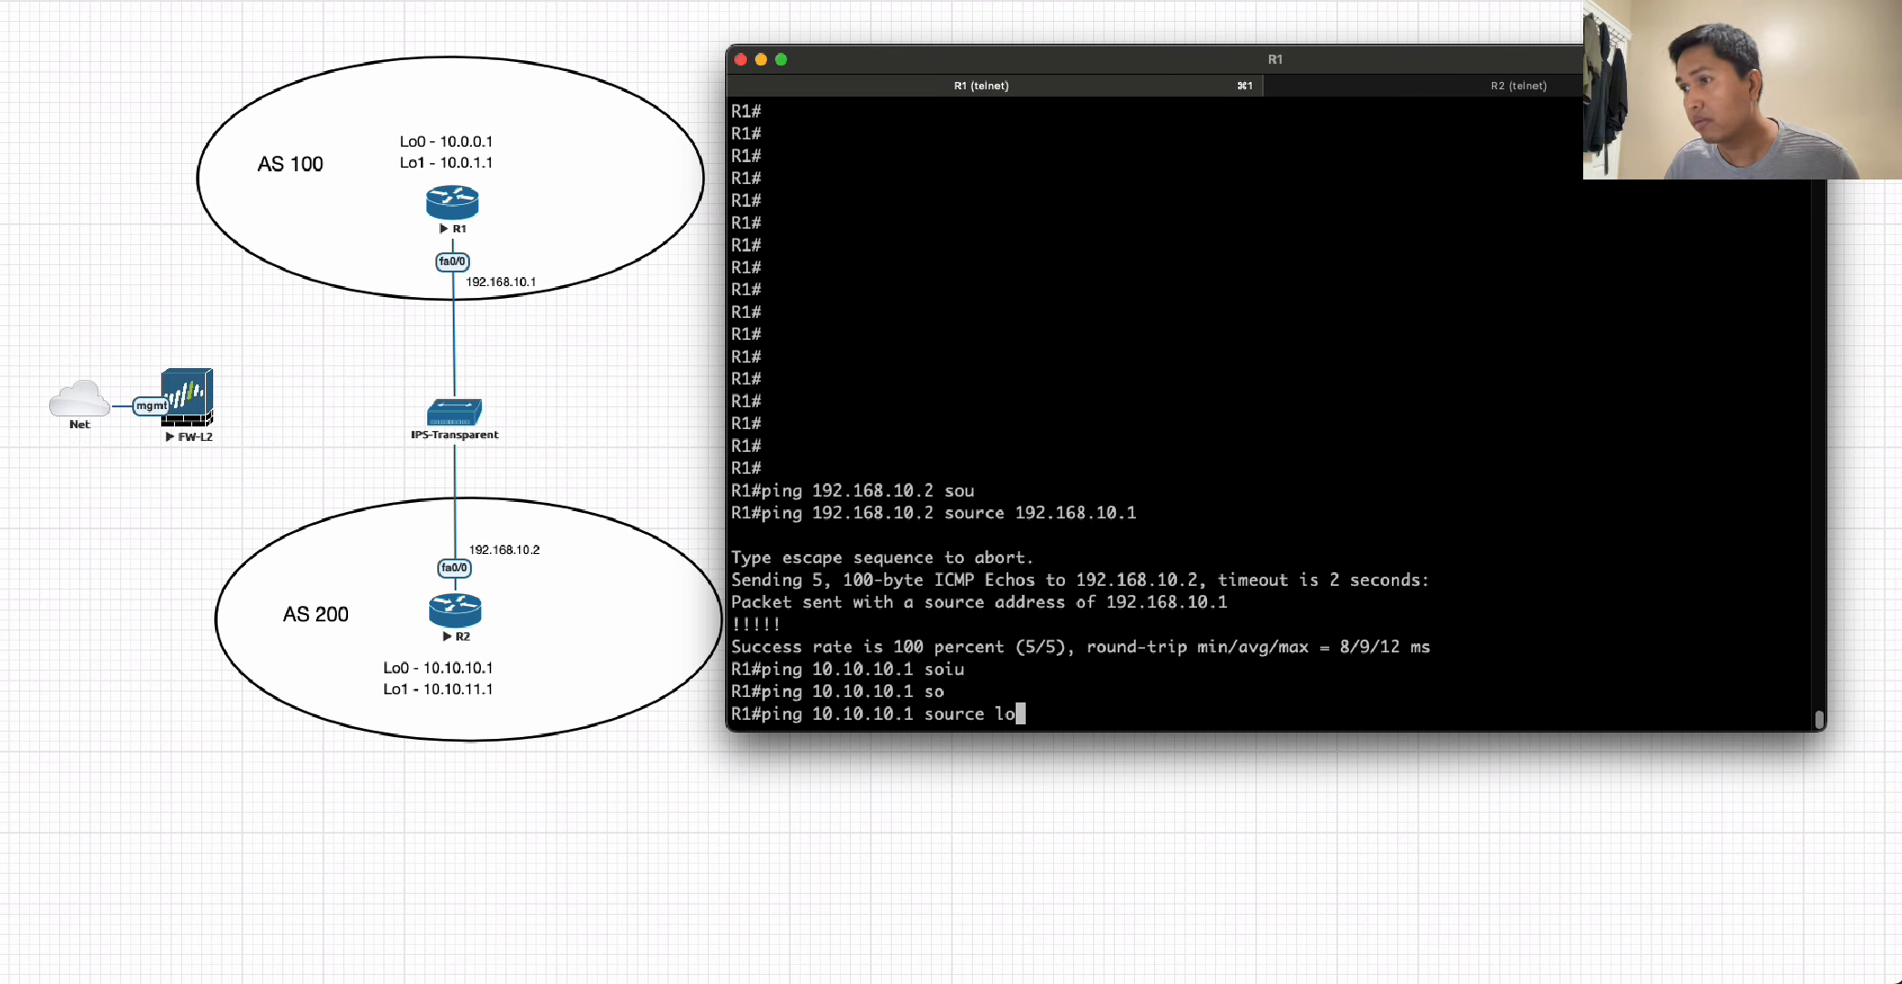
{"action": "type", "text": "0"}
{"action": "key", "text": "Return"}
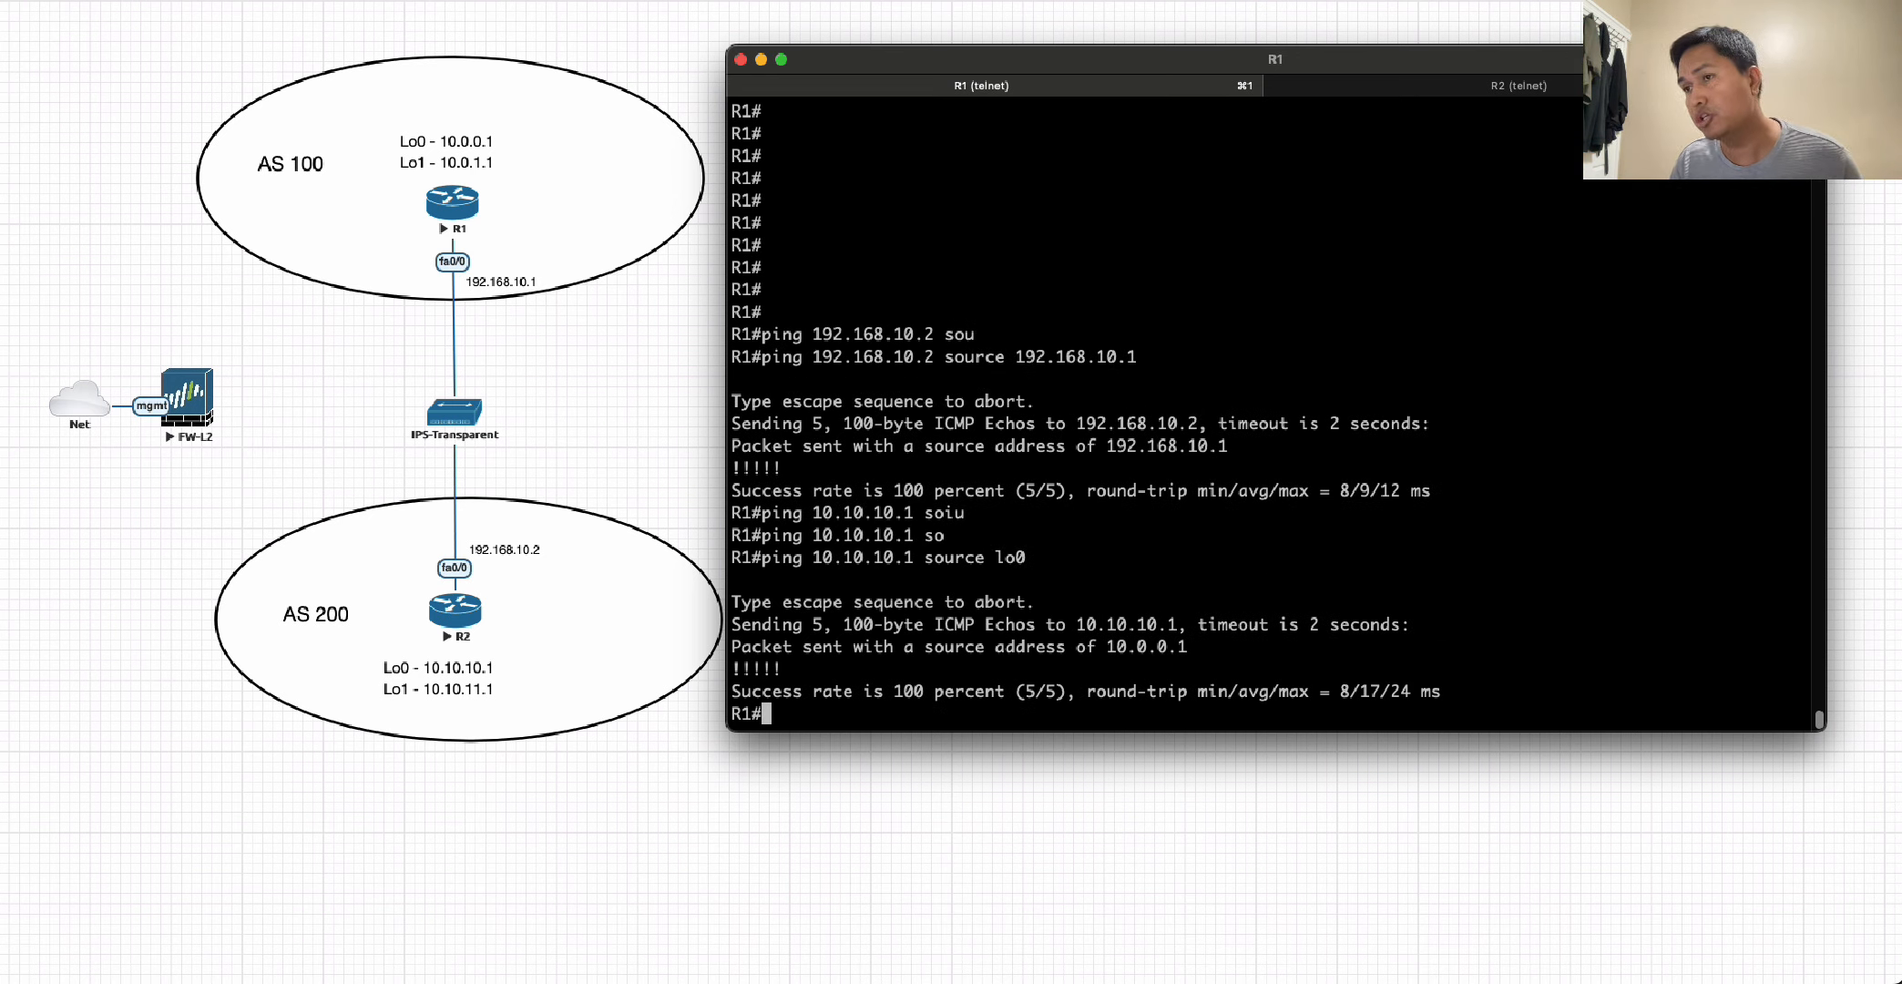
{"action": "key", "text": "Return"}
{"action": "key", "text": "Return"}
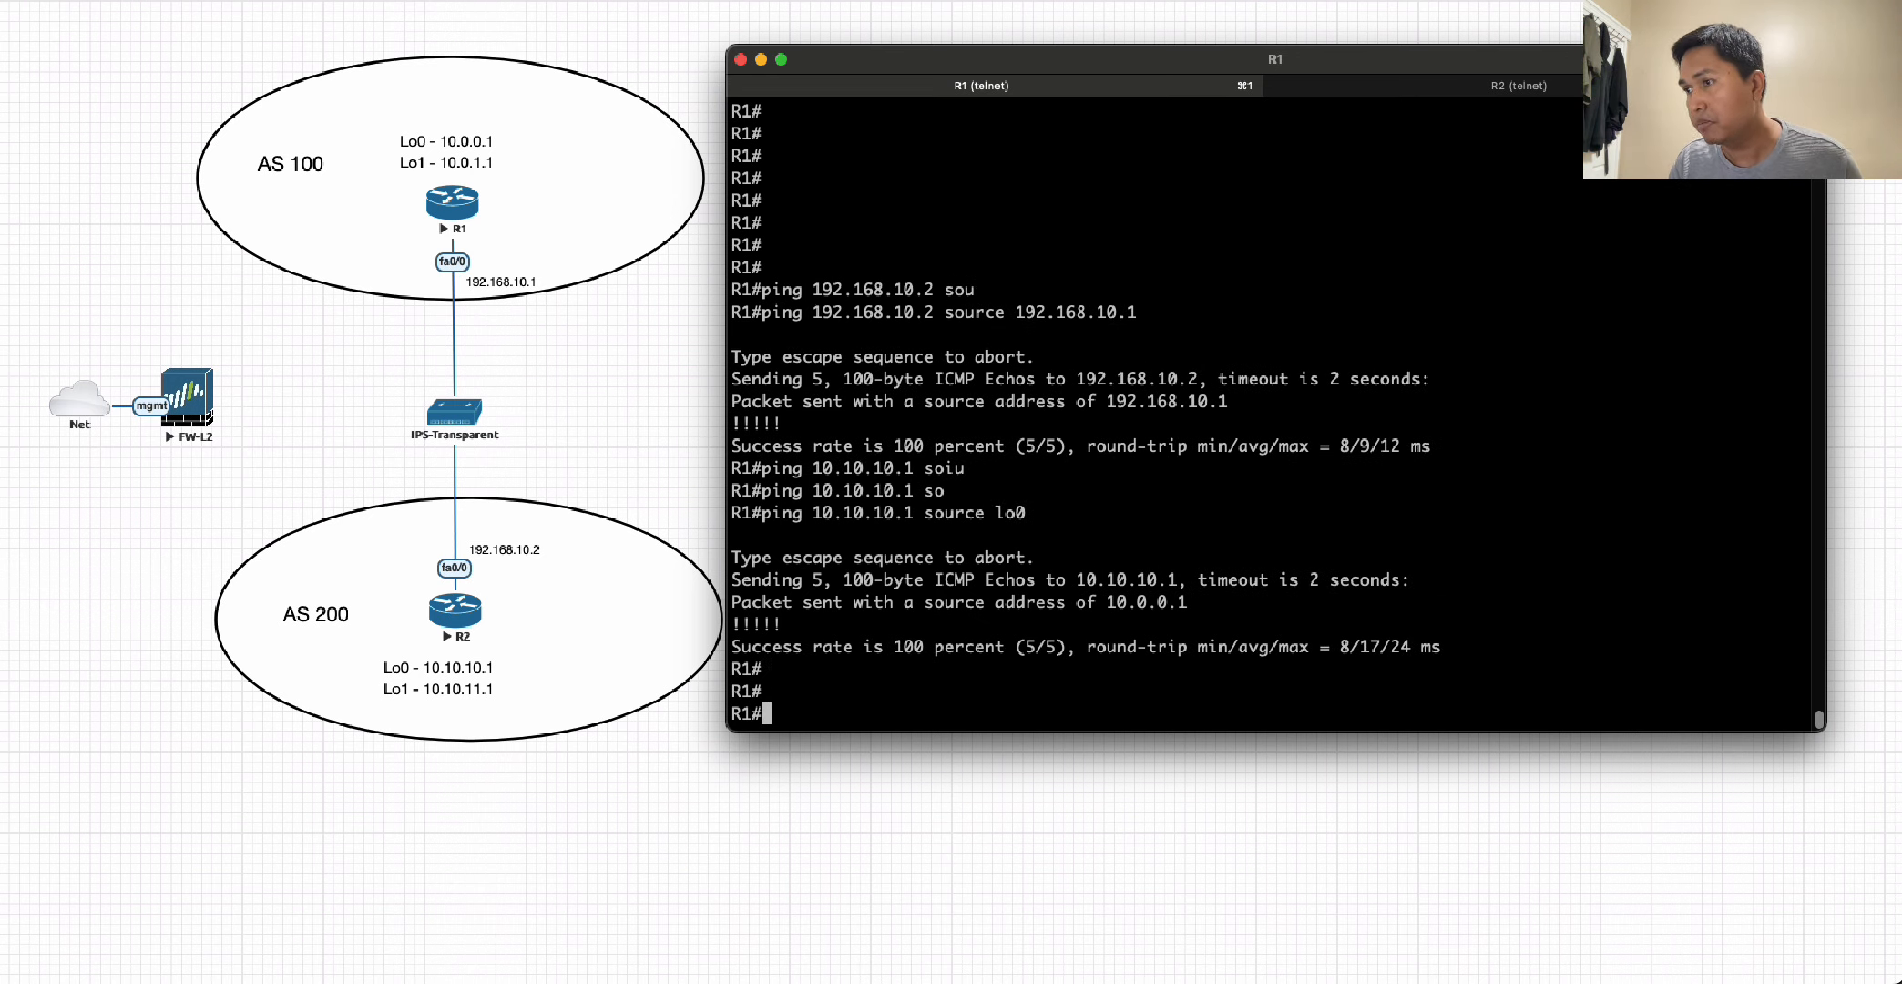
Display R1's IP routing table and highlight the BGP-learned routes 10.10.11.1 and 10.10.10.1.
{"action": "type", "text": "show ip bpg"}
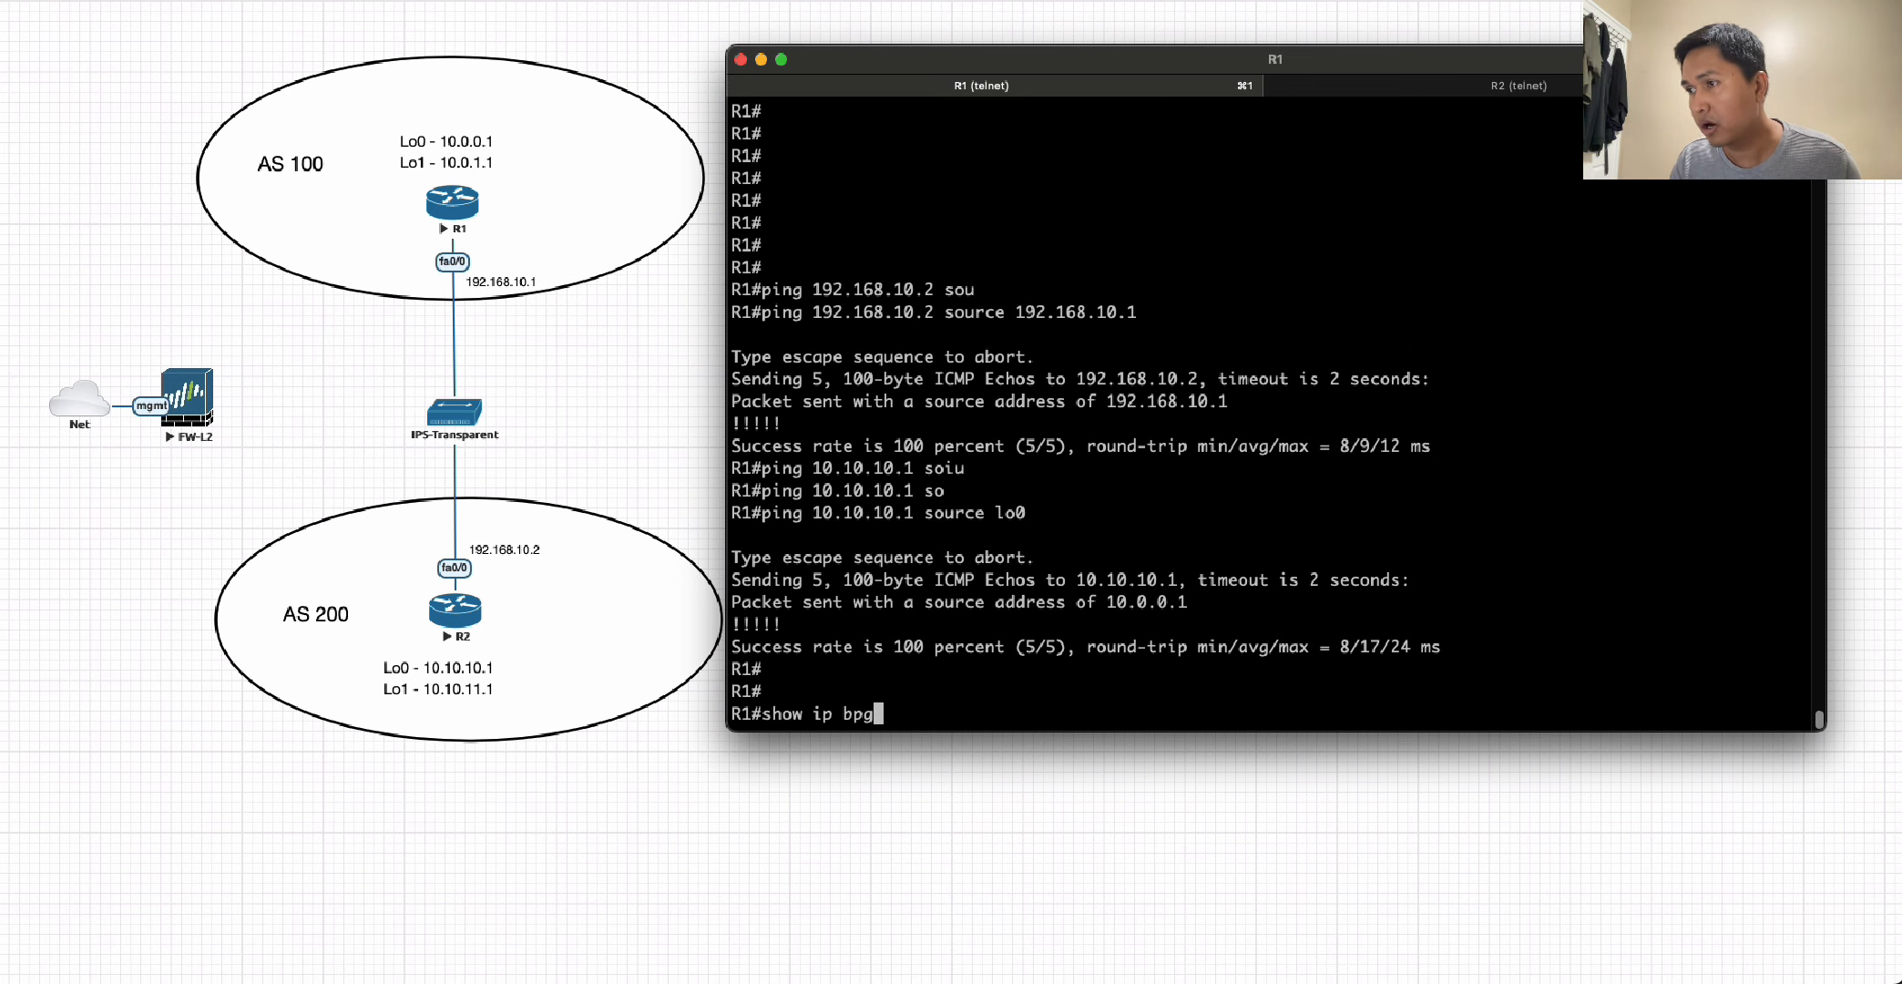
{"action": "key", "text": "Tab"}
{"action": "key", "text": "BackSpace"}
{"action": "key", "text": "BackSpace"}
{"action": "type", "text": "gp"}
{"action": "key", "text": "BackSpace"}
{"action": "key", "text": "BackSpace"}
{"action": "key", "text": "BackSpace"}
{"action": "type", "text": "route"}
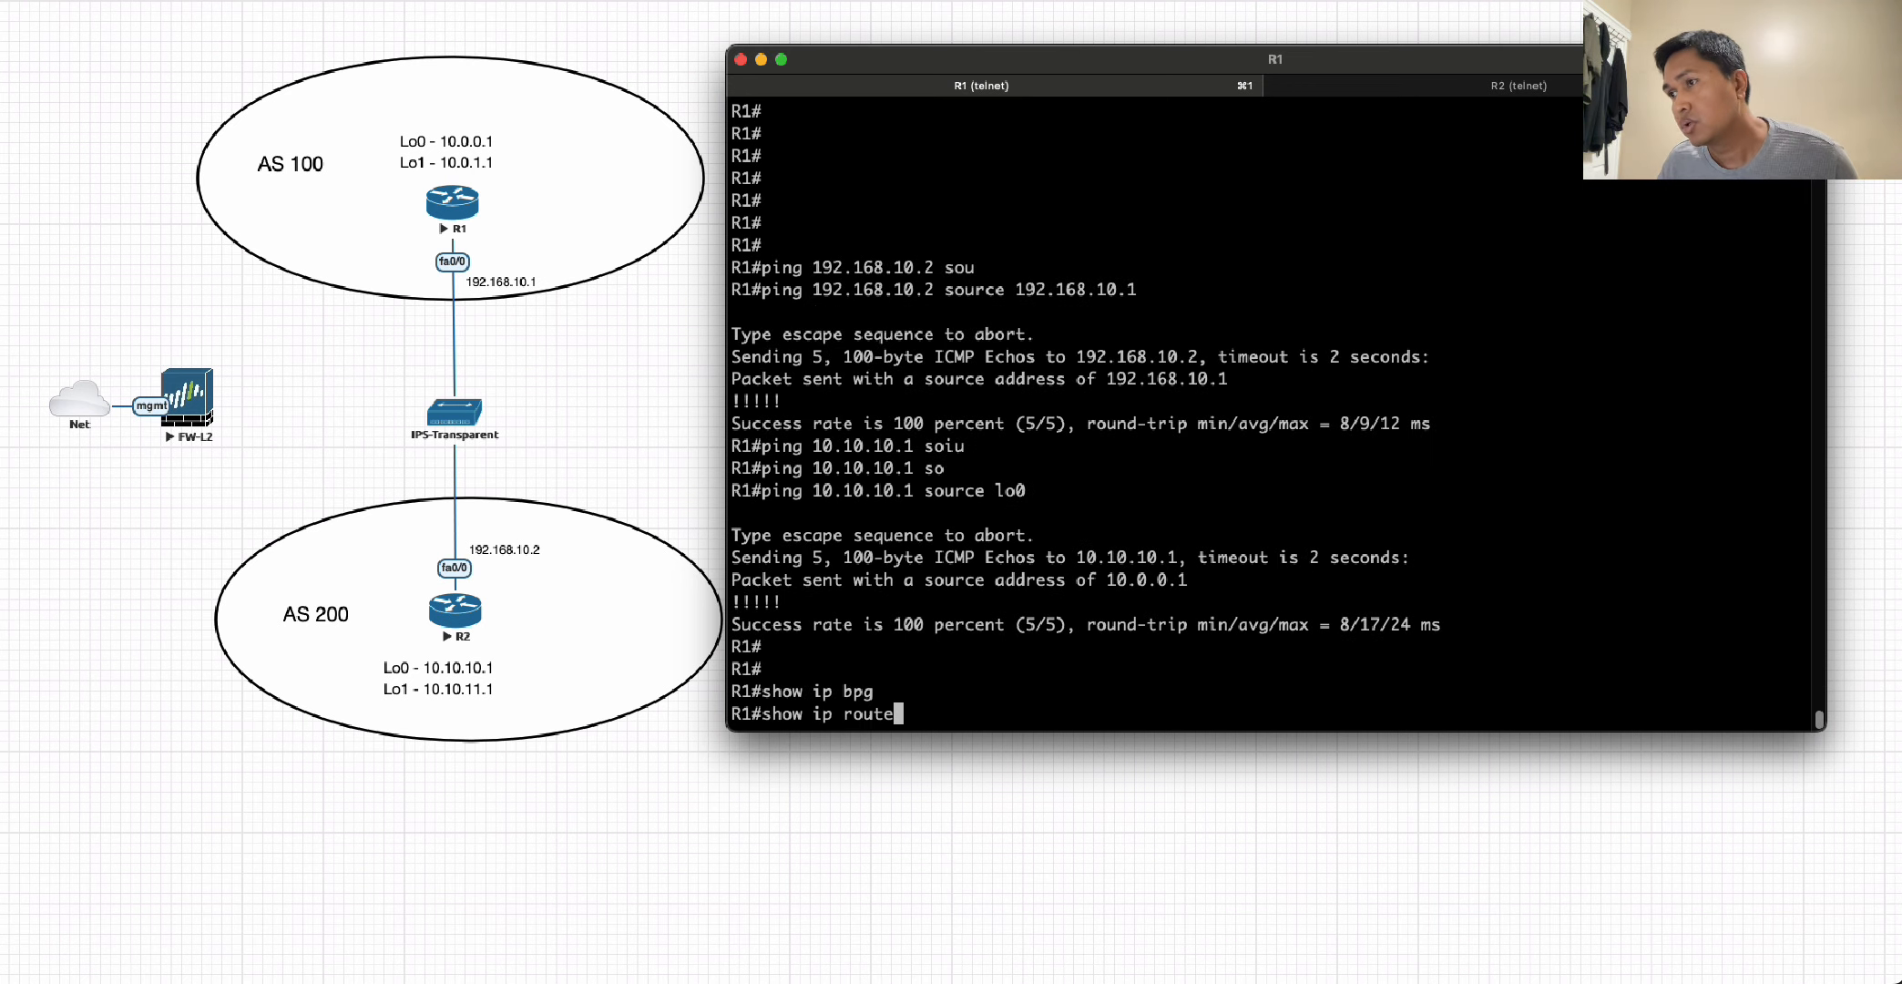
{"action": "key", "text": "Return"}
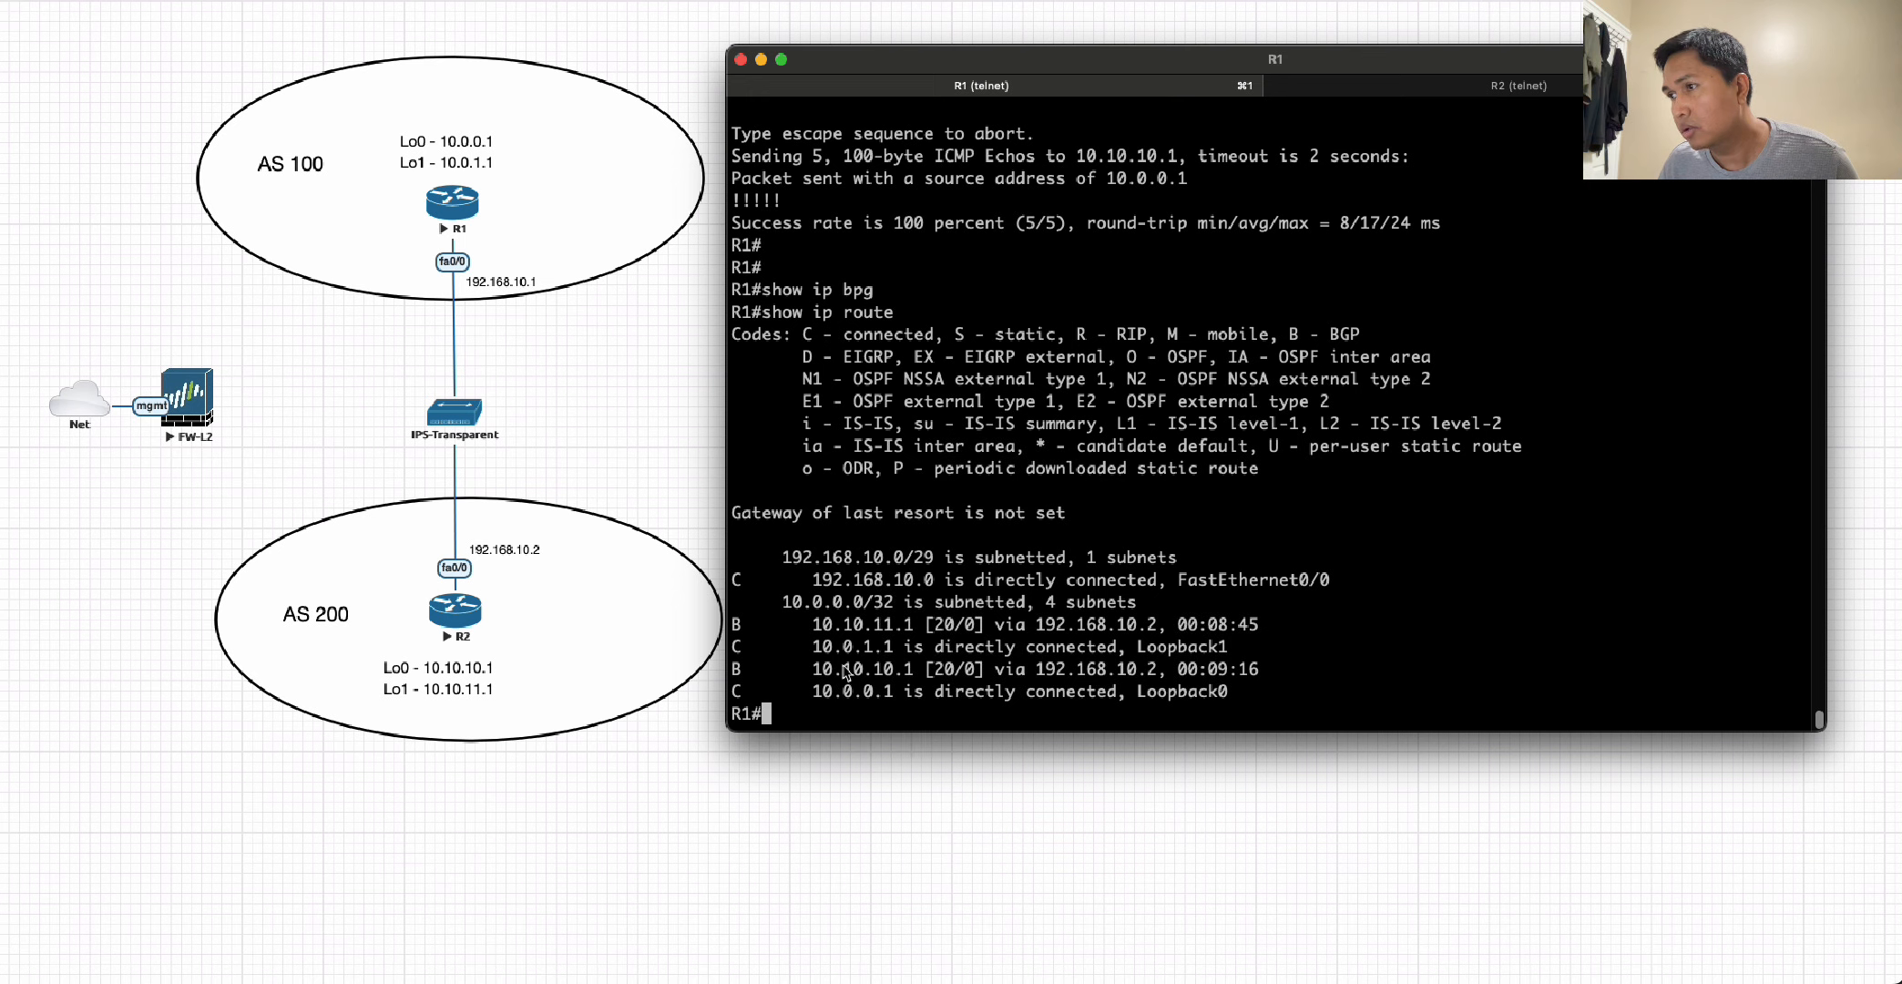
{"action": "left_click_drag", "start_coordinate": [812, 625], "coordinate": [916, 630]}
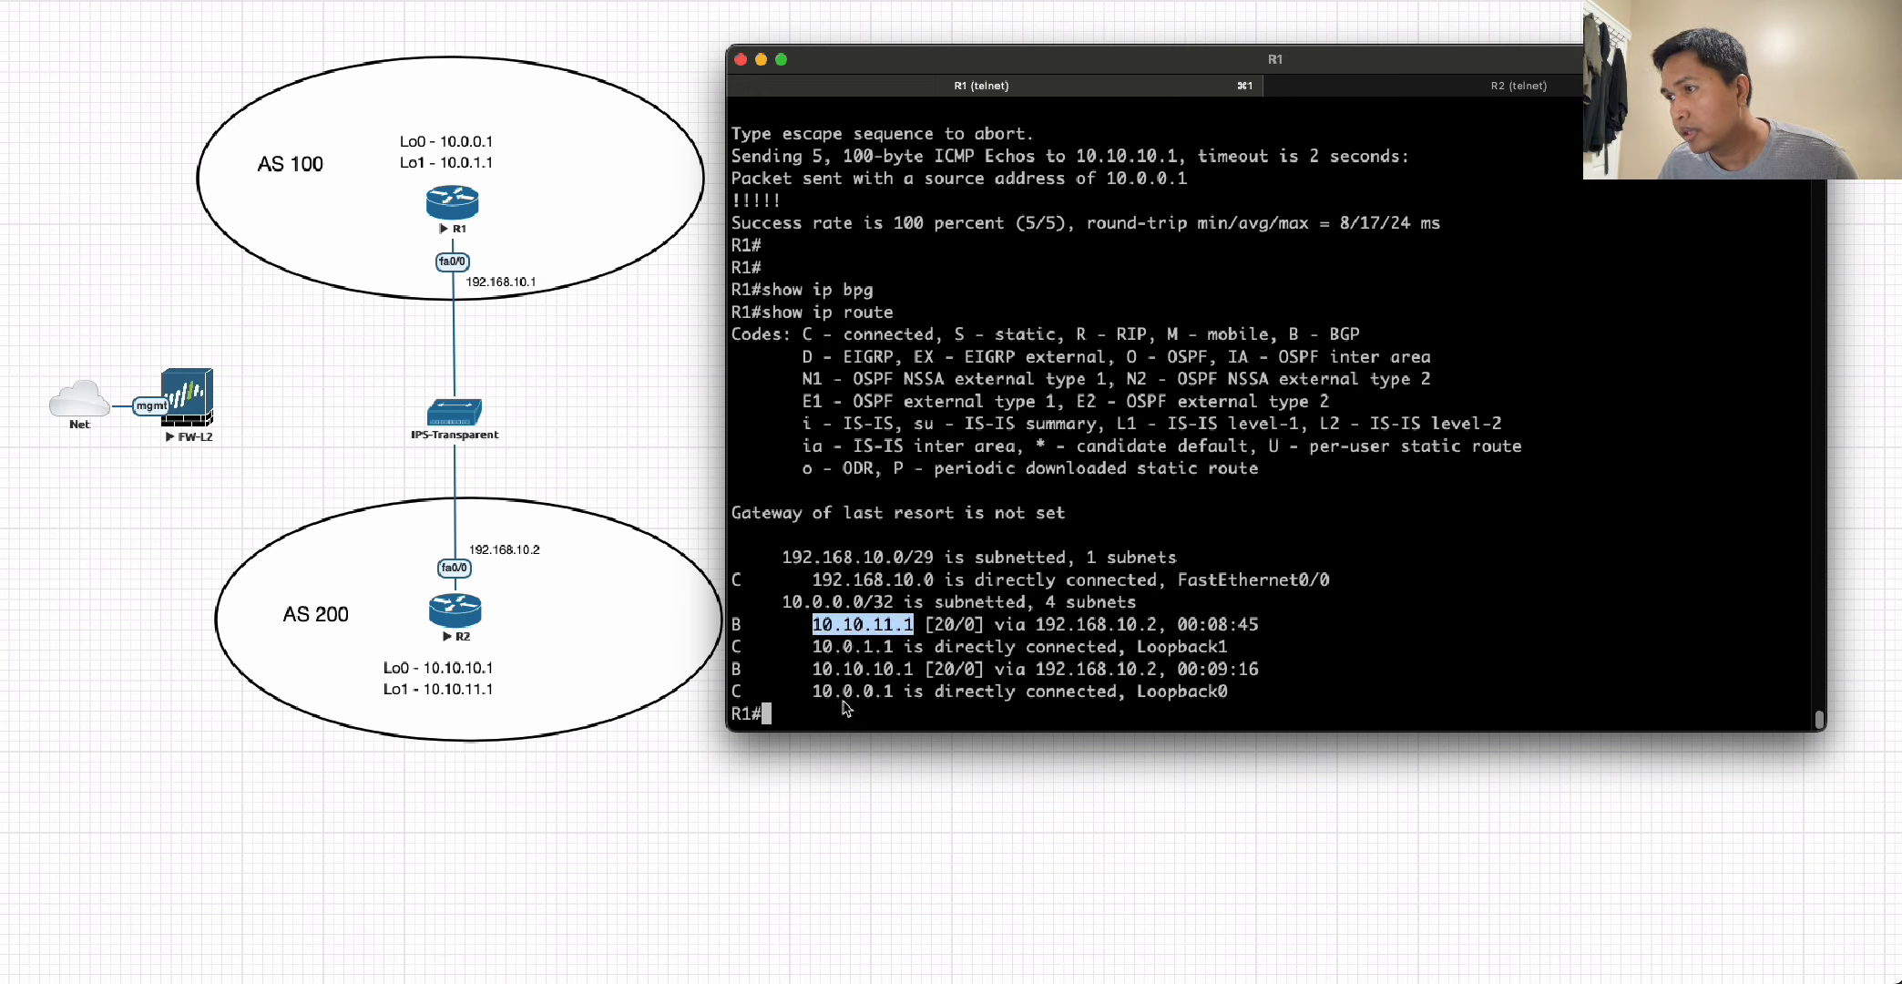
{"action": "left_click_drag", "start_coordinate": [823, 671], "coordinate": [916, 674]}
{"action": "left_click", "coordinate": [966, 690]}
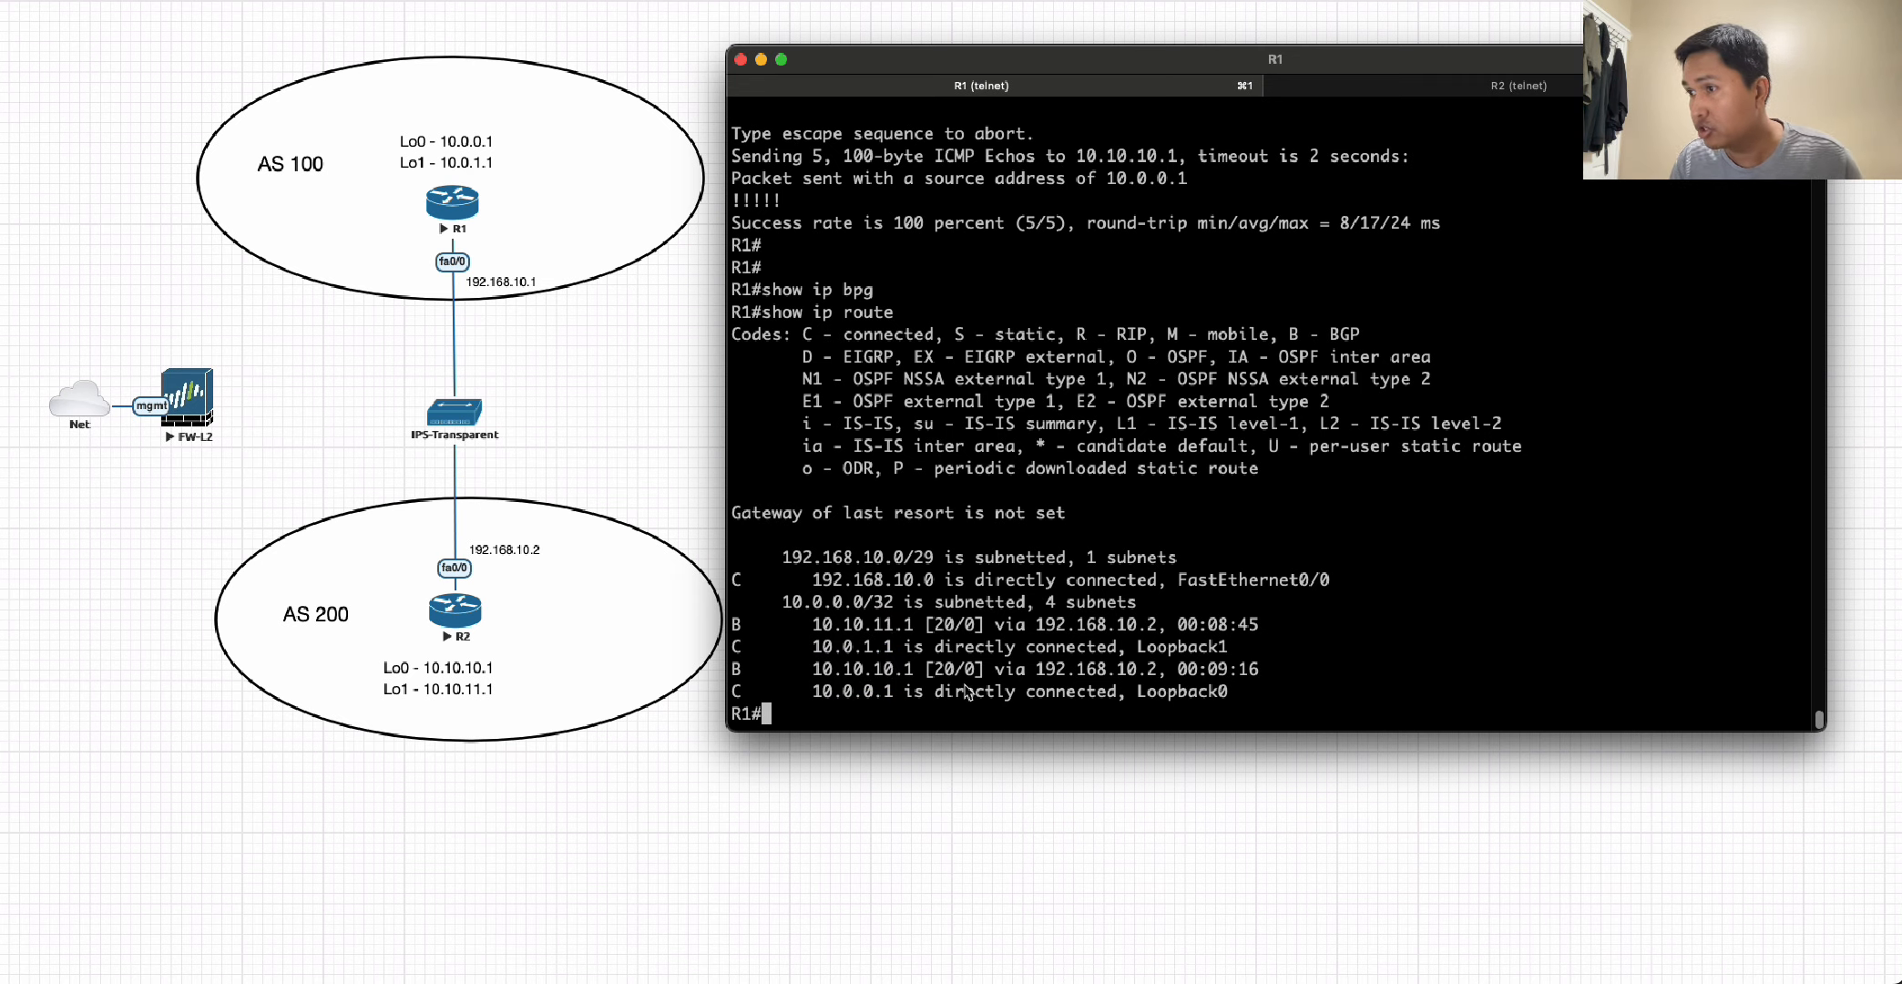
Display R1's BGP table with show ip bgp and highlight the path information of the 10.10.10.1/32 entry.
{"action": "type", "text": "show ip bgp"}
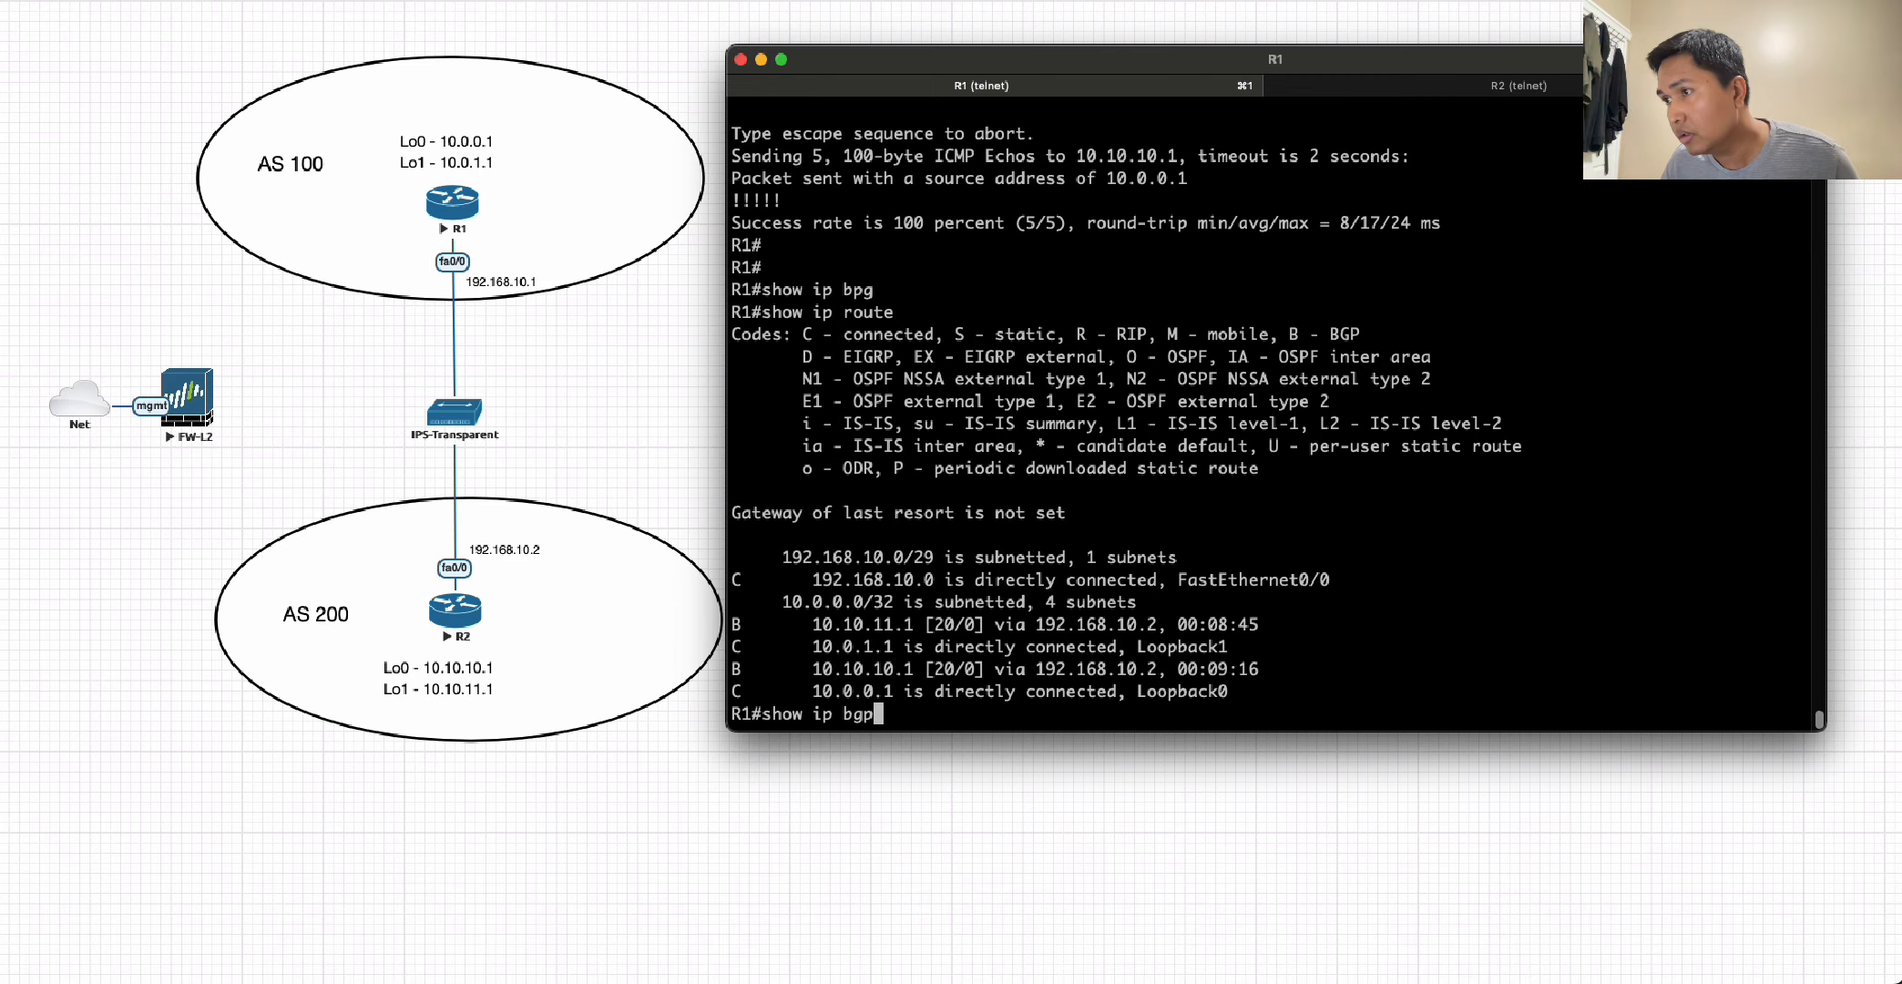
{"action": "key", "text": "Return"}
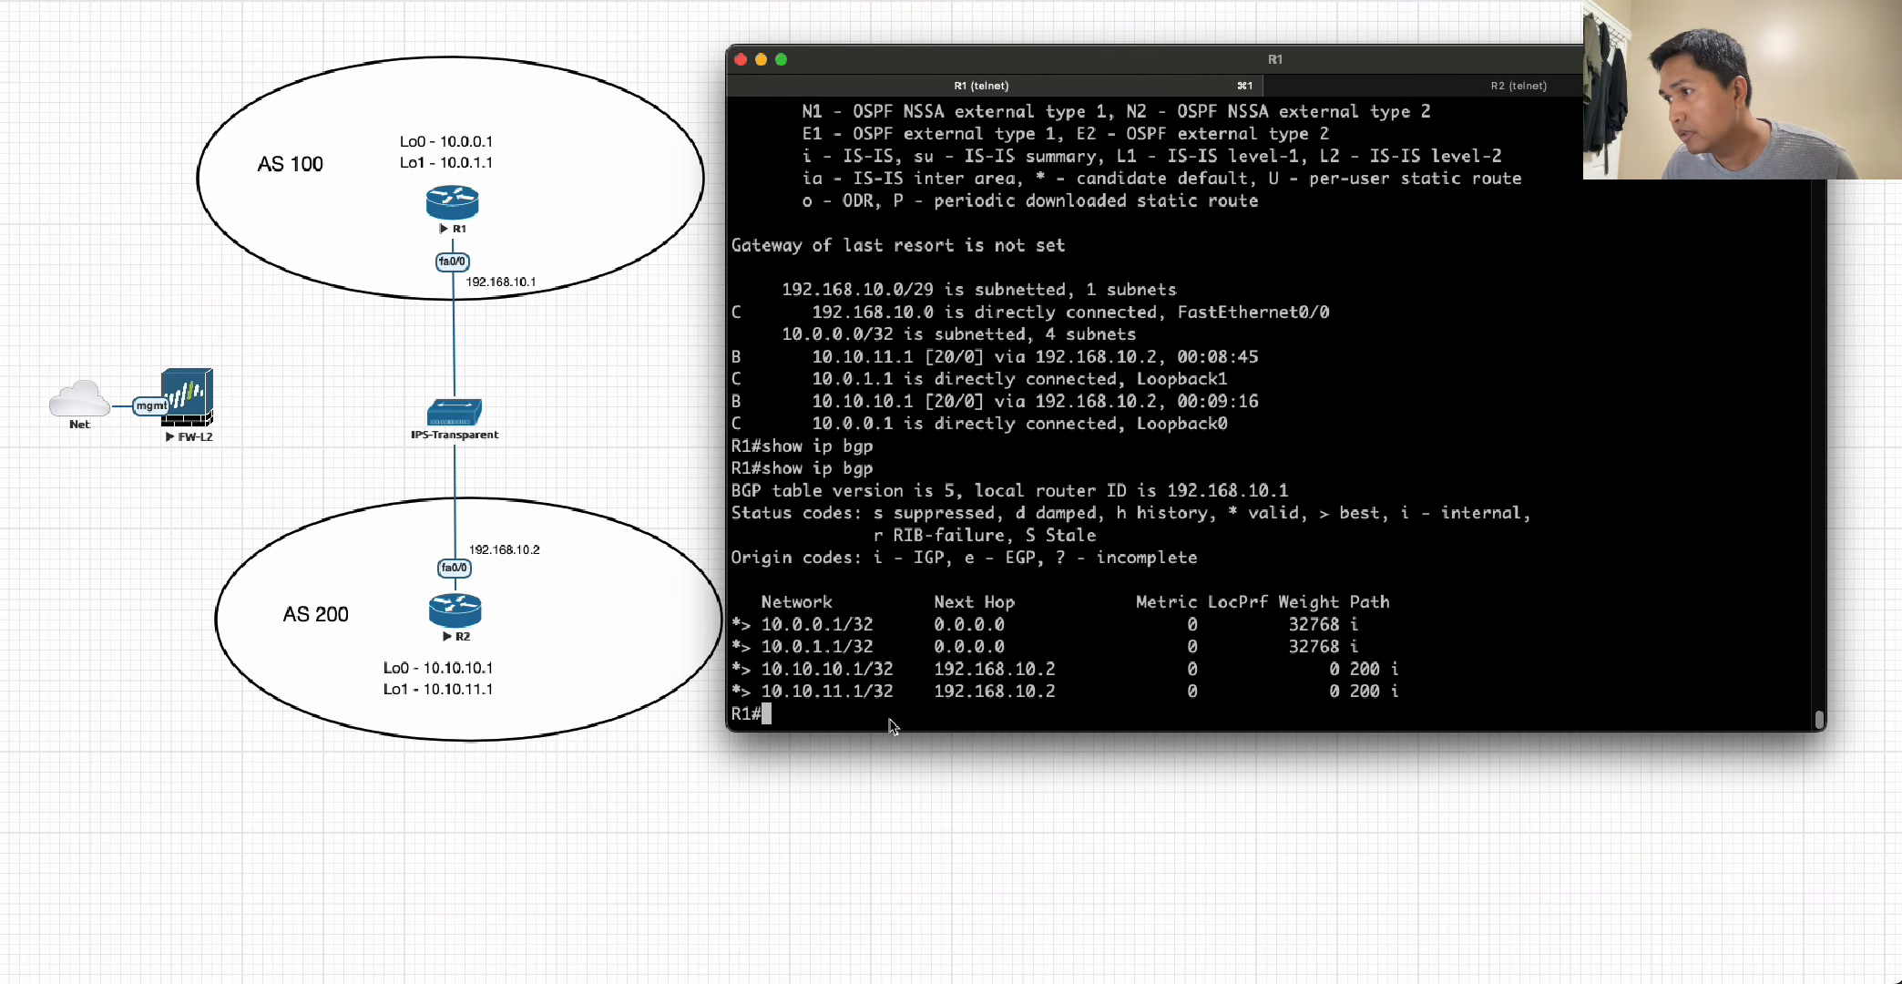
{"action": "left_click_drag", "start_coordinate": [734, 669], "coordinate": [1385, 679]}
{"action": "left_click", "coordinate": [1344, 700]}
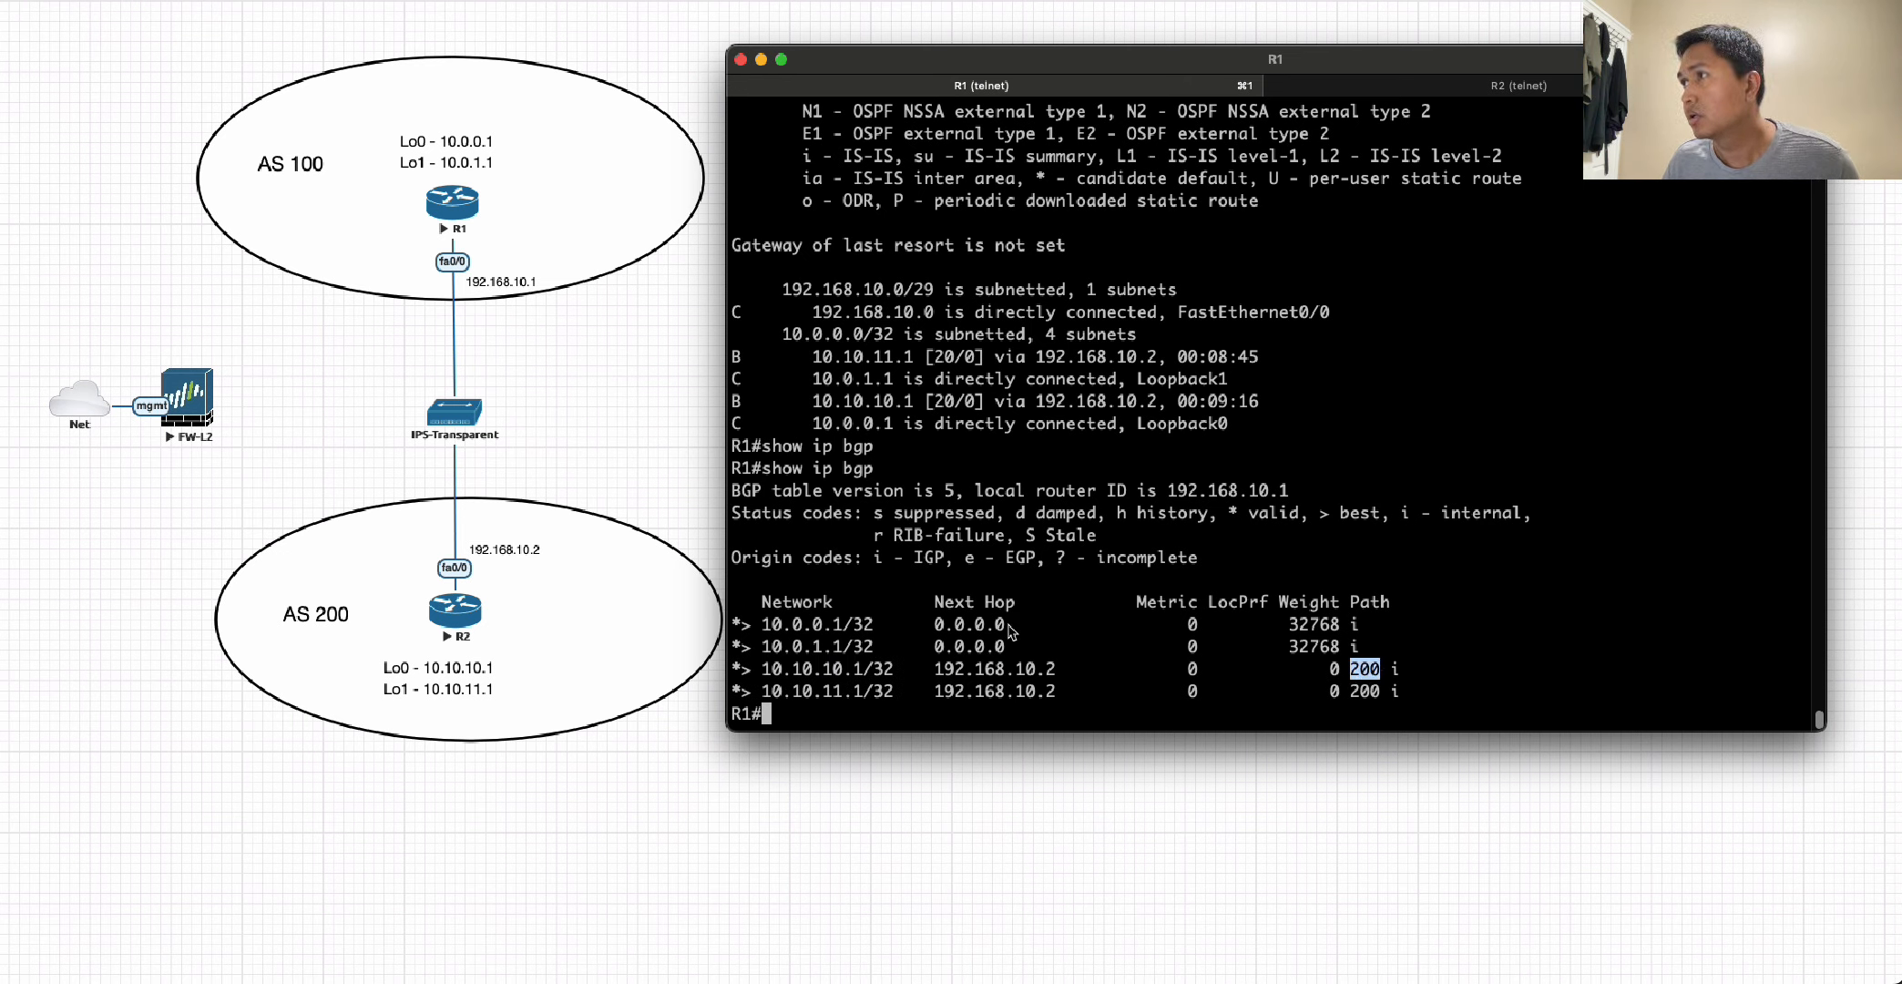
Display the BGP neighbor summary on R1 with show ip bgp summary.
{"action": "left_click", "coordinate": [1092, 508]}
{"action": "type", "text": "show ip "}
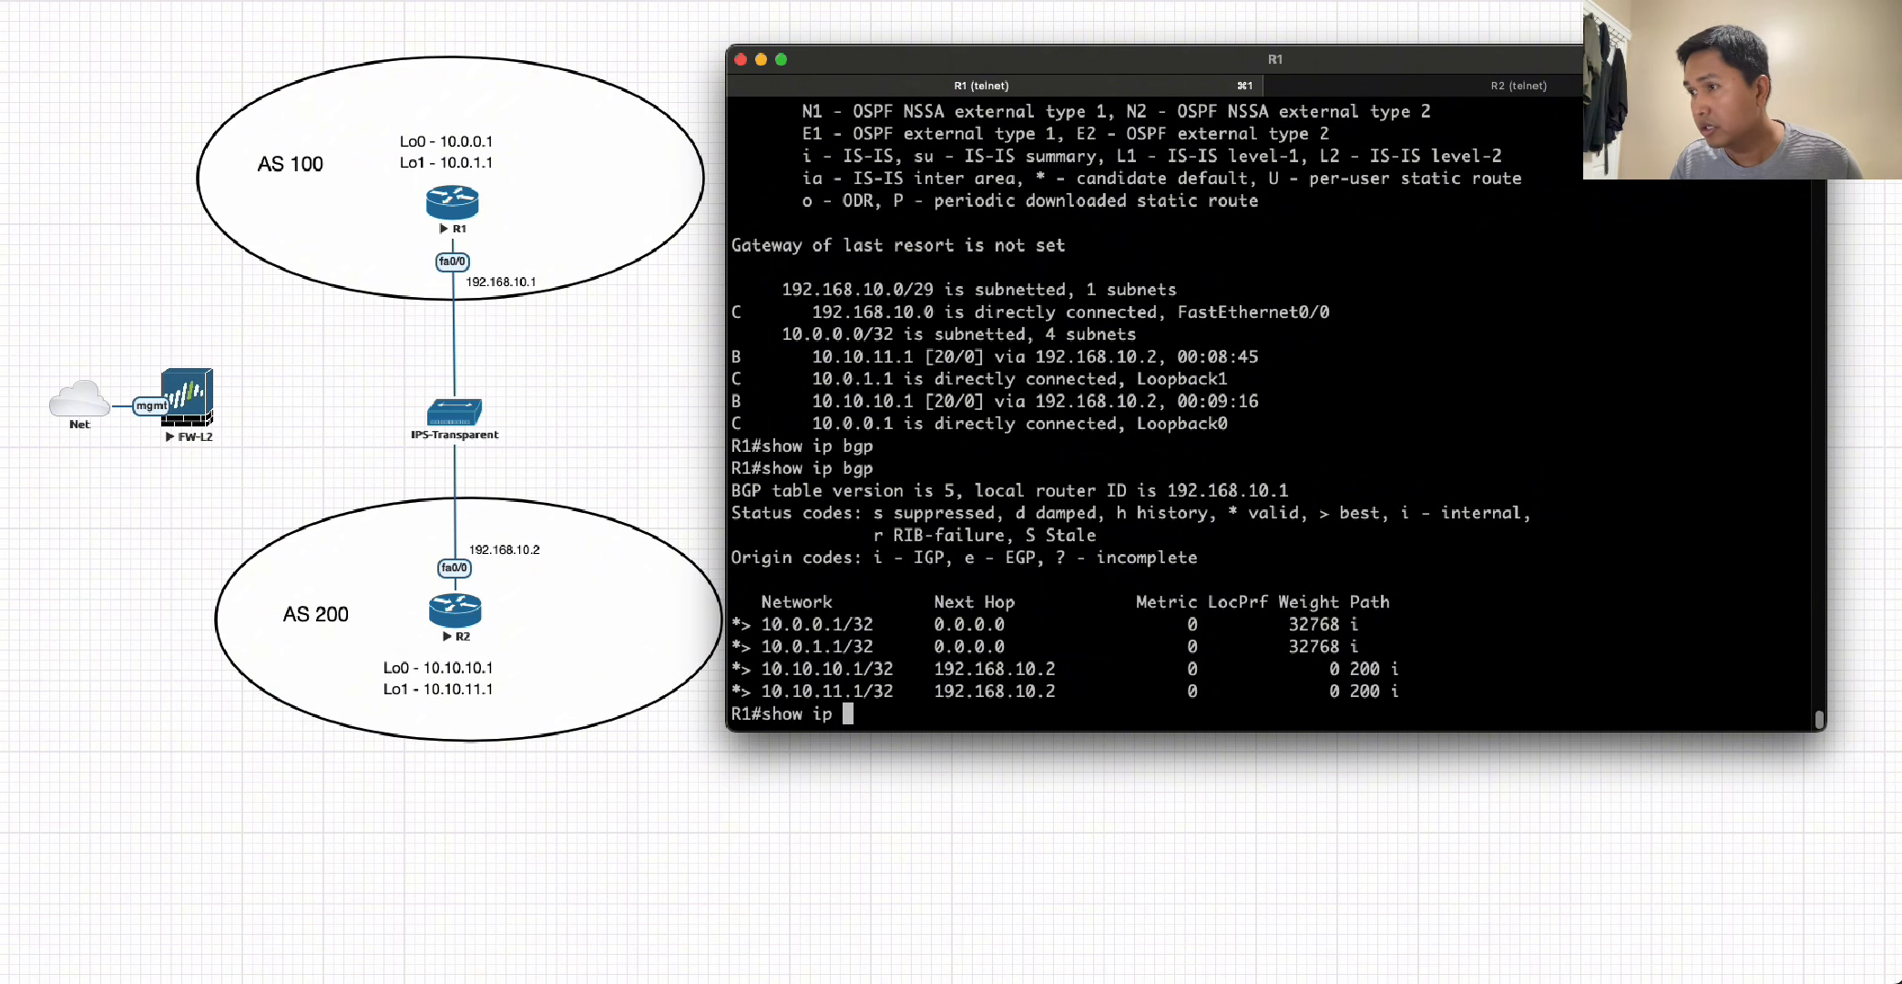
{"action": "type", "text": "bg"}
{"action": "key", "text": "Tab"}
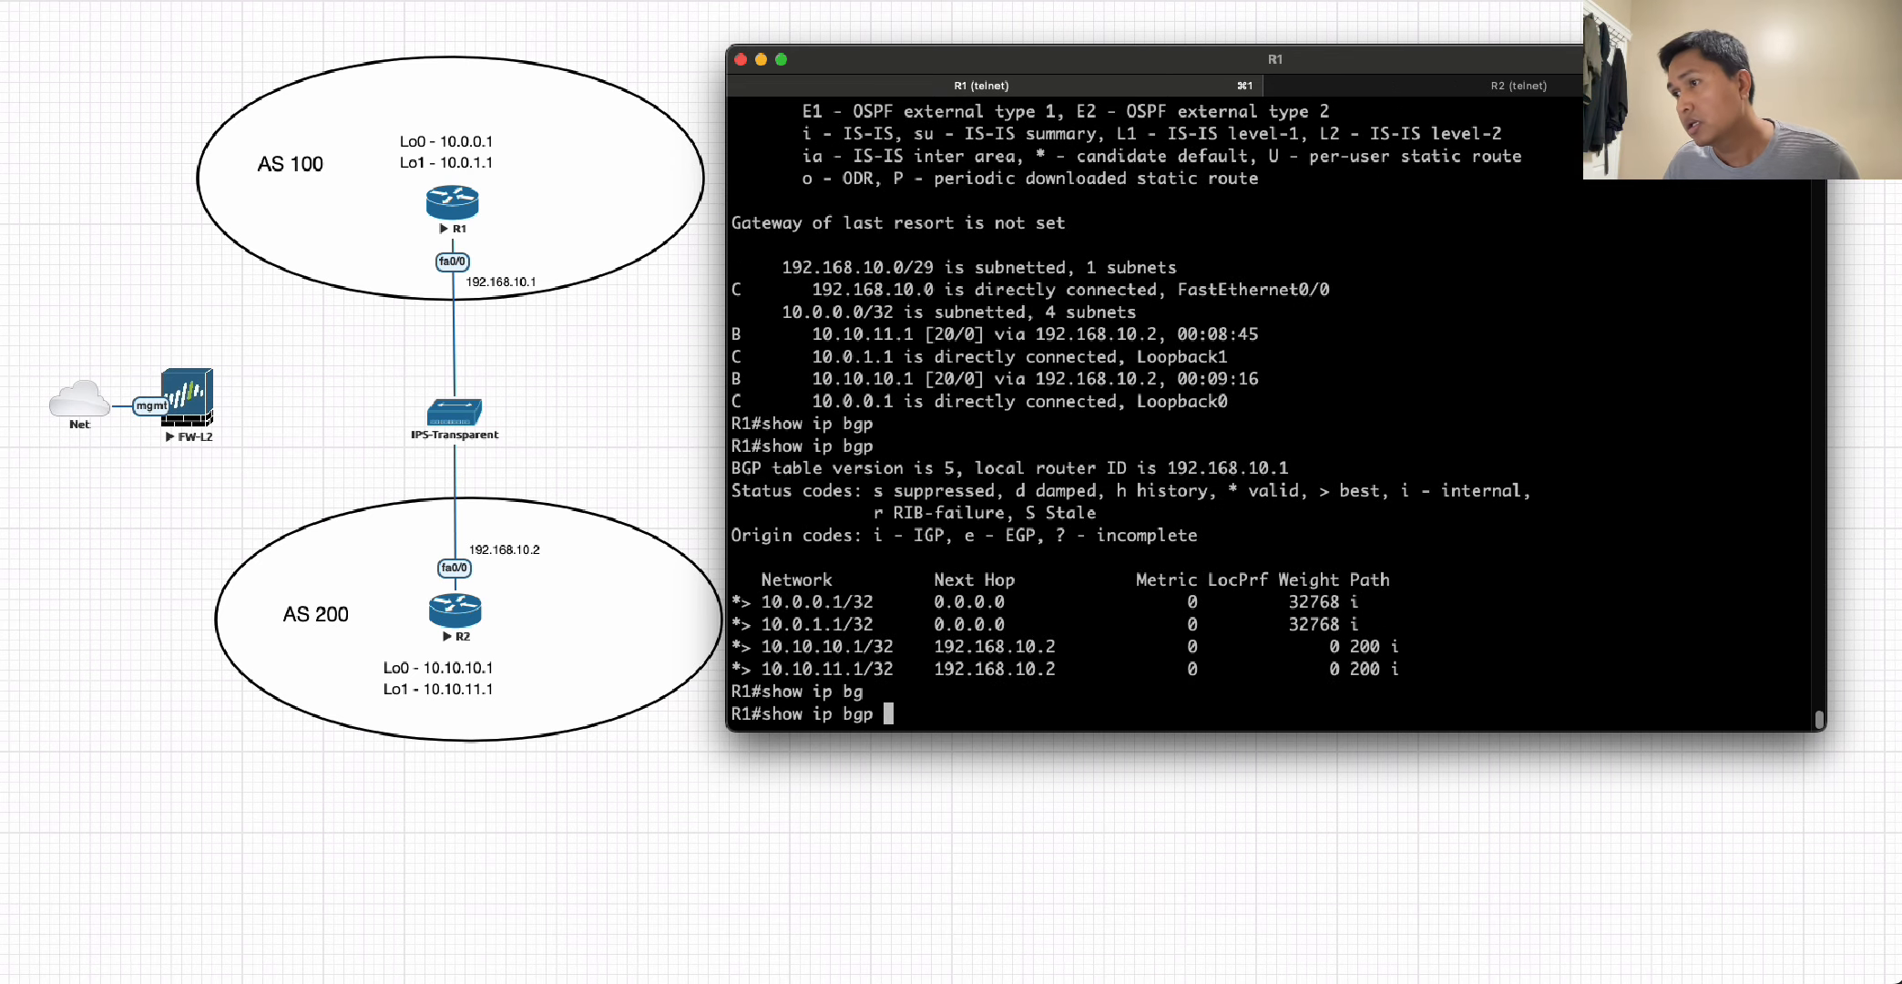
{"action": "type", "text": "sum"}
{"action": "key", "text": "Tab"}
{"action": "key", "text": "Return"}
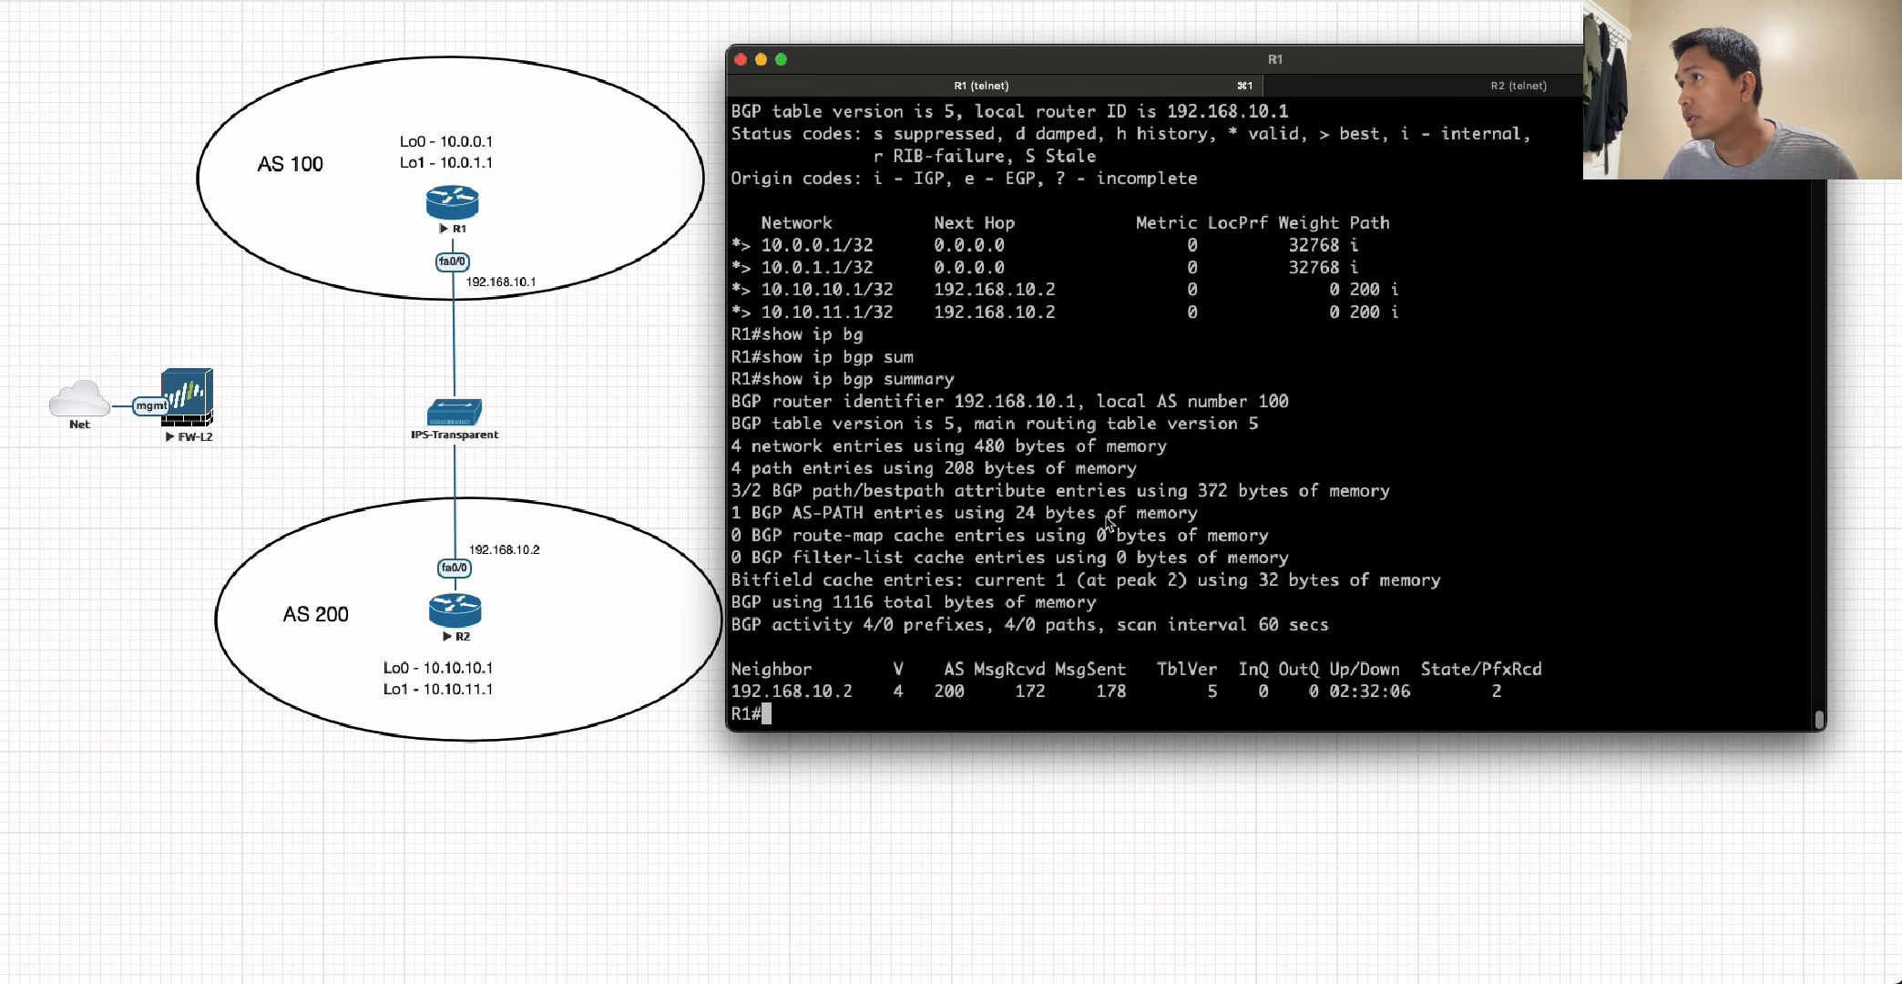
Switch to the R2 console and display its BGP table and IP routing table.
{"action": "left_click", "coordinate": [1442, 89]}
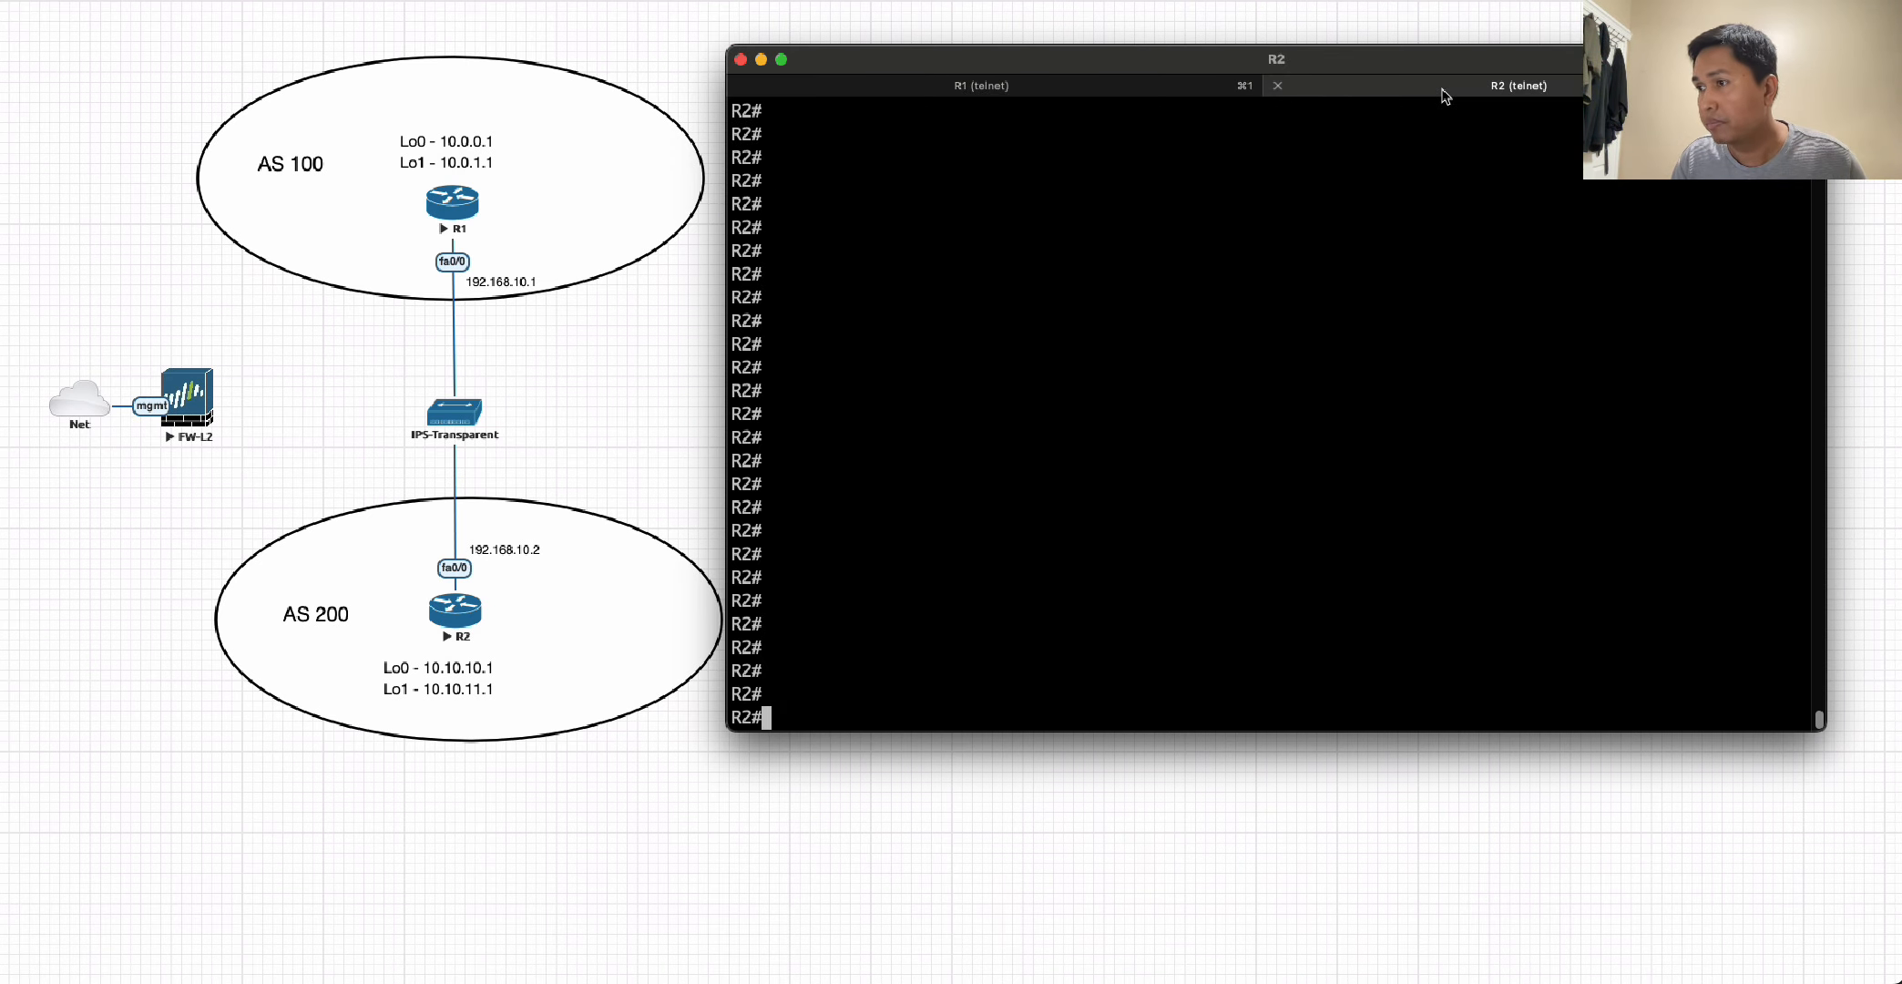
{"action": "type", "text": "show ip bpg"}
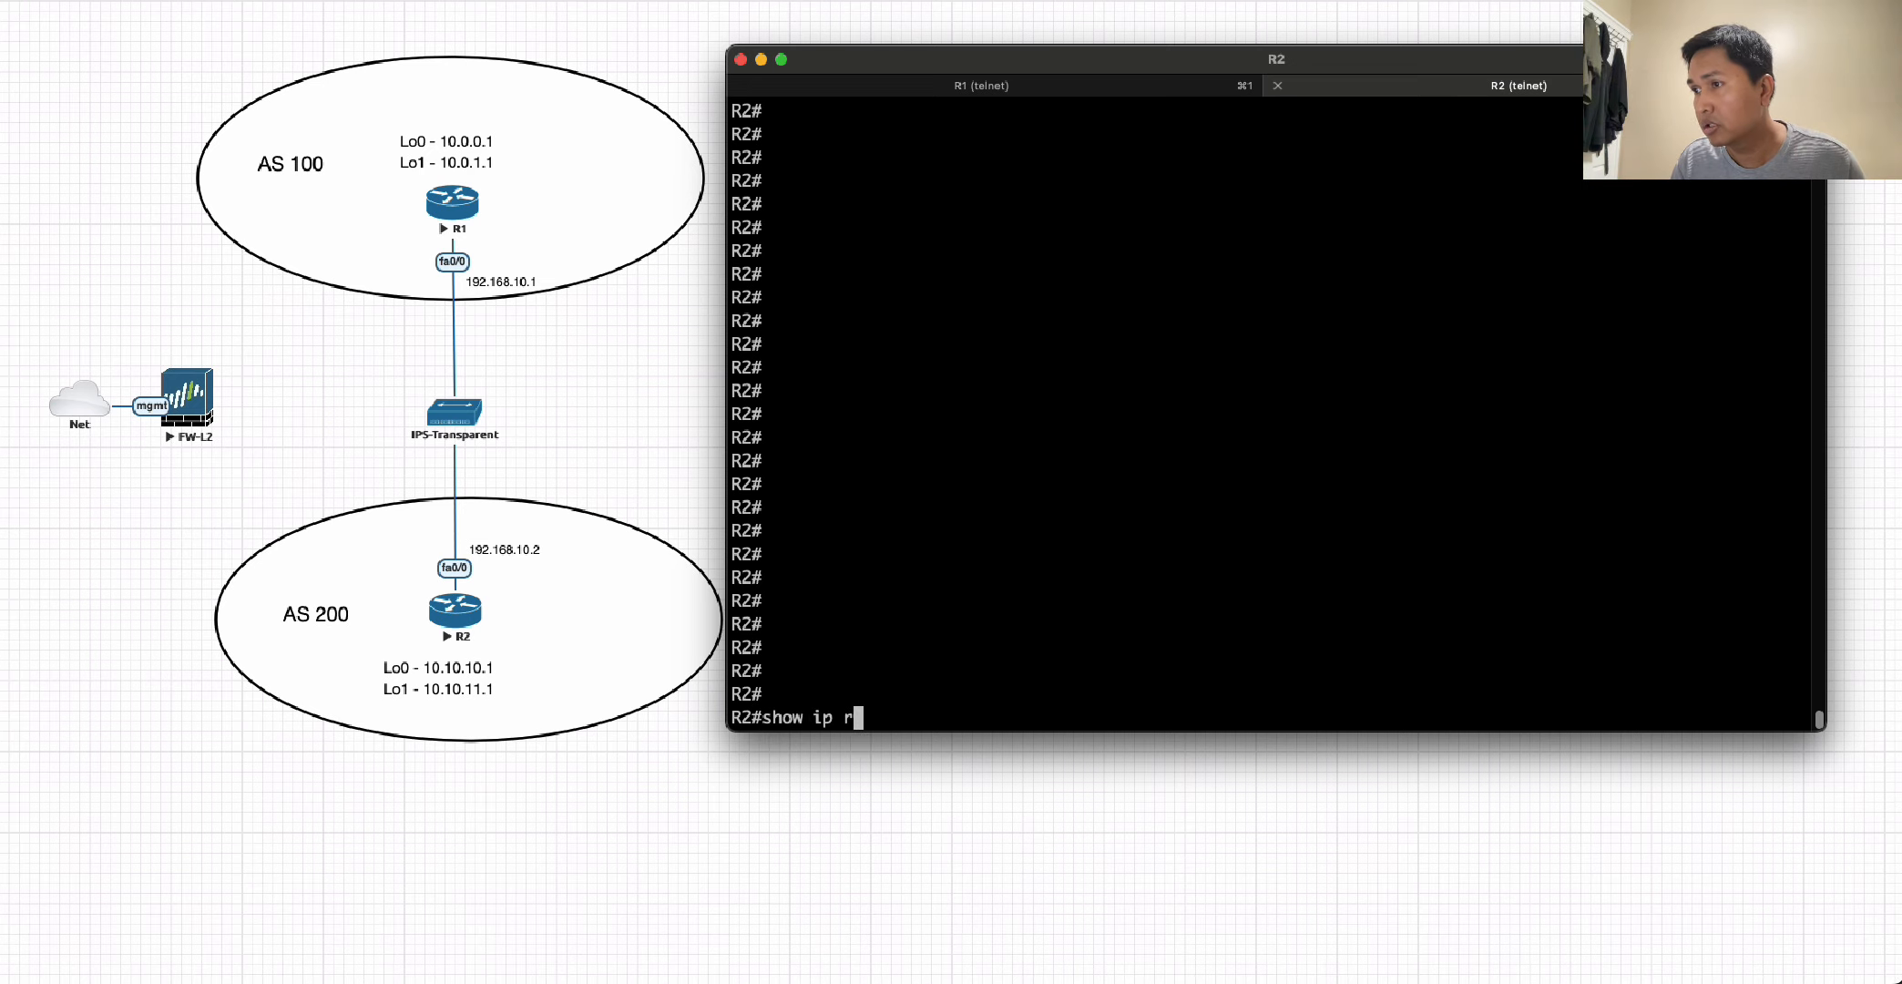
{"action": "key", "text": "Tab"}
{"action": "key", "text": "Return"}
{"action": "type", "text": "show ip bgp"}
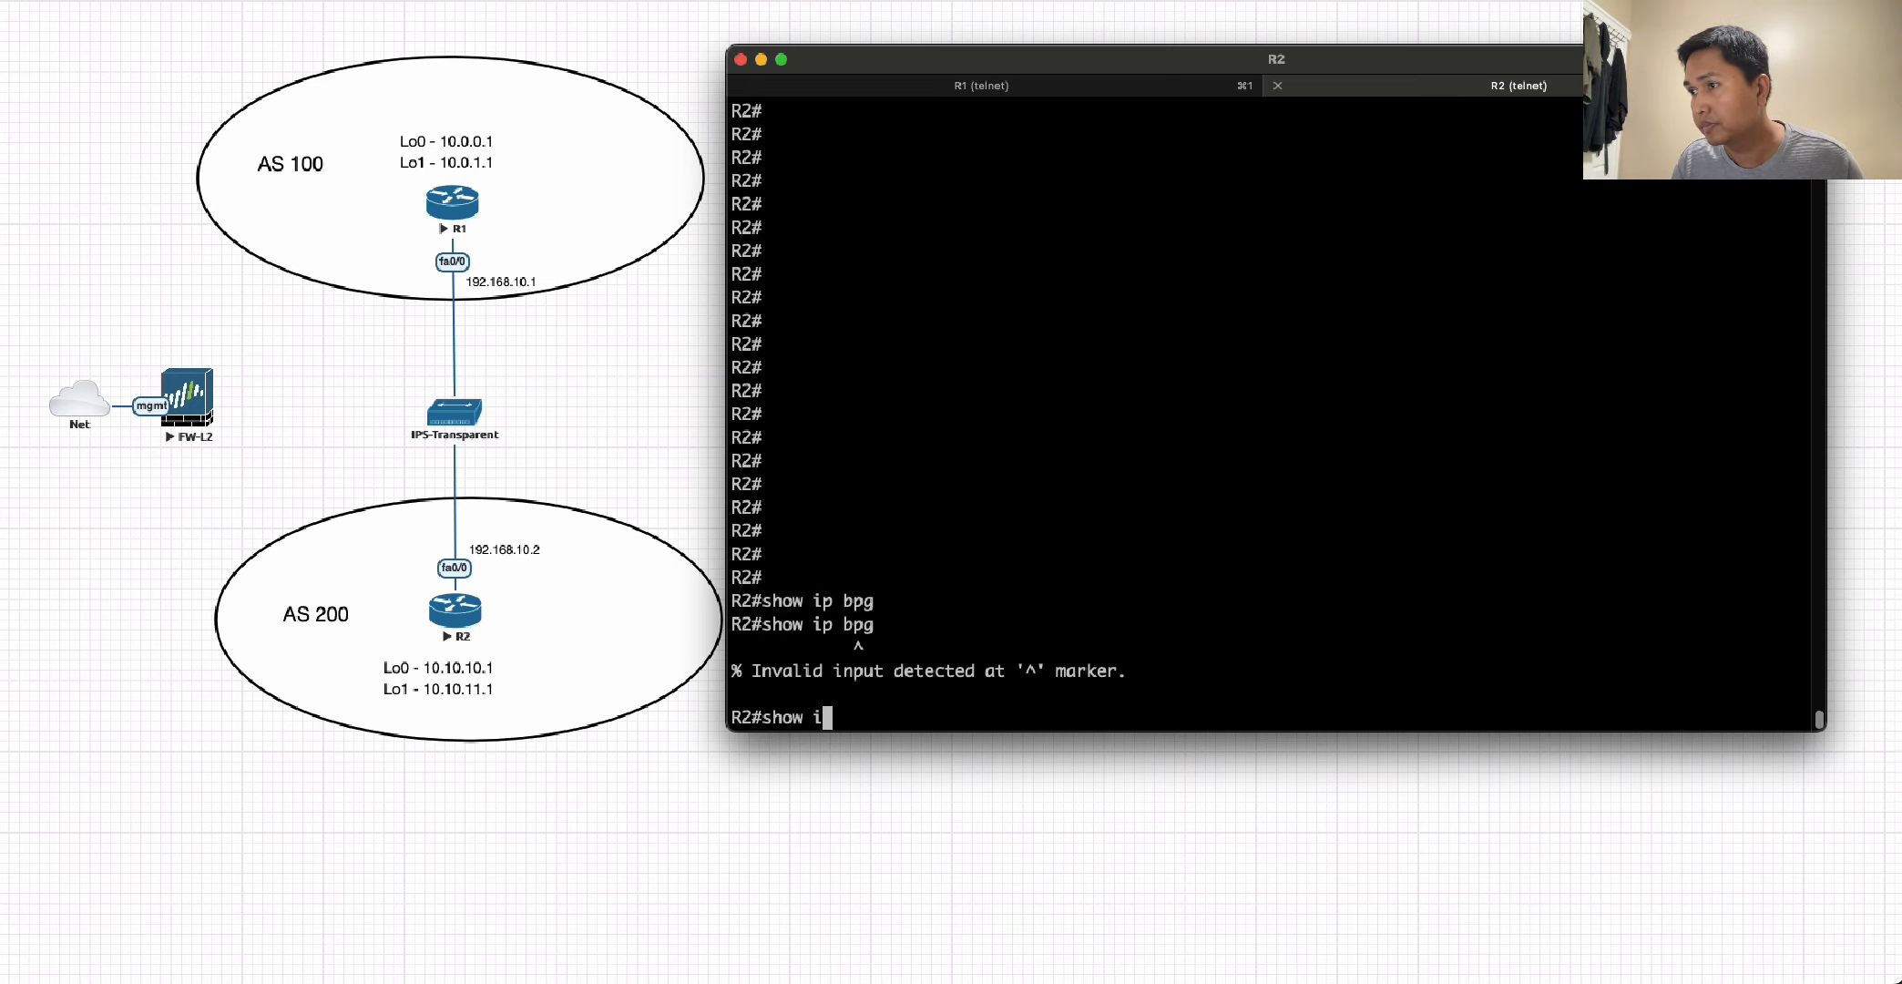
{"action": "key", "text": "Tab"}
{"action": "key", "text": "Return"}
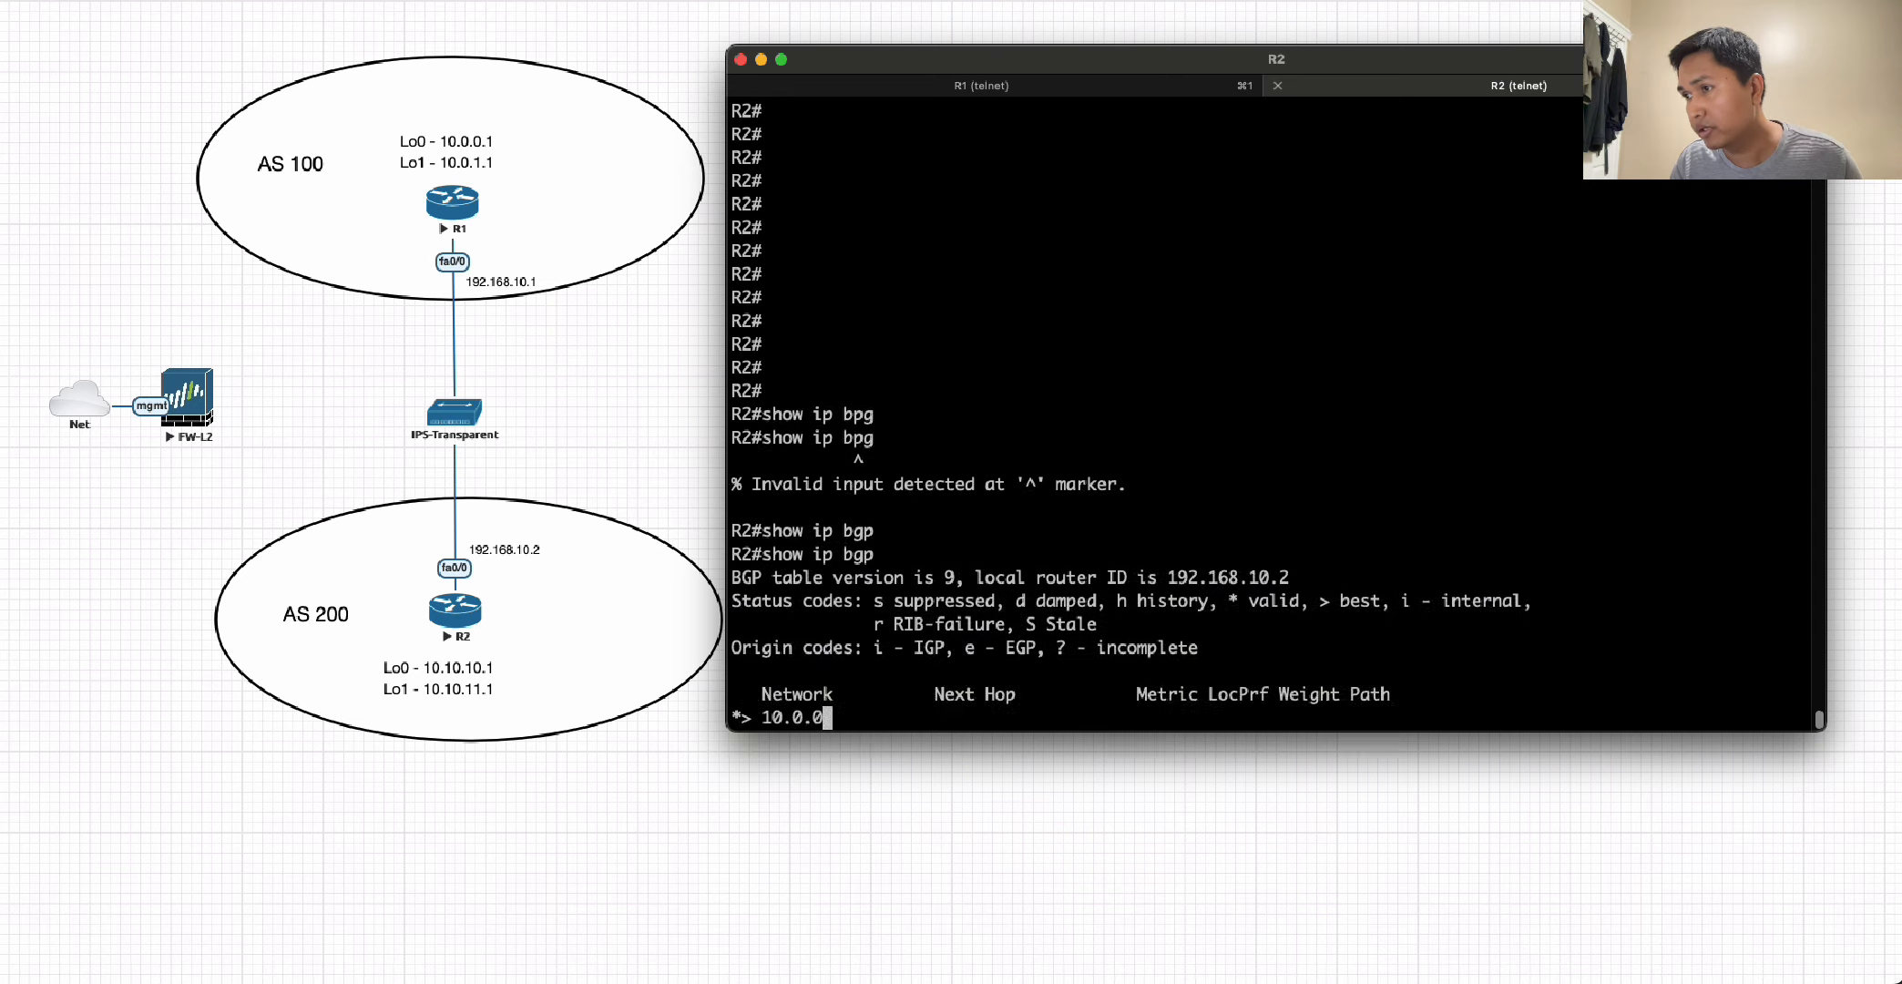
{"action": "type", "text": "show ip route"}
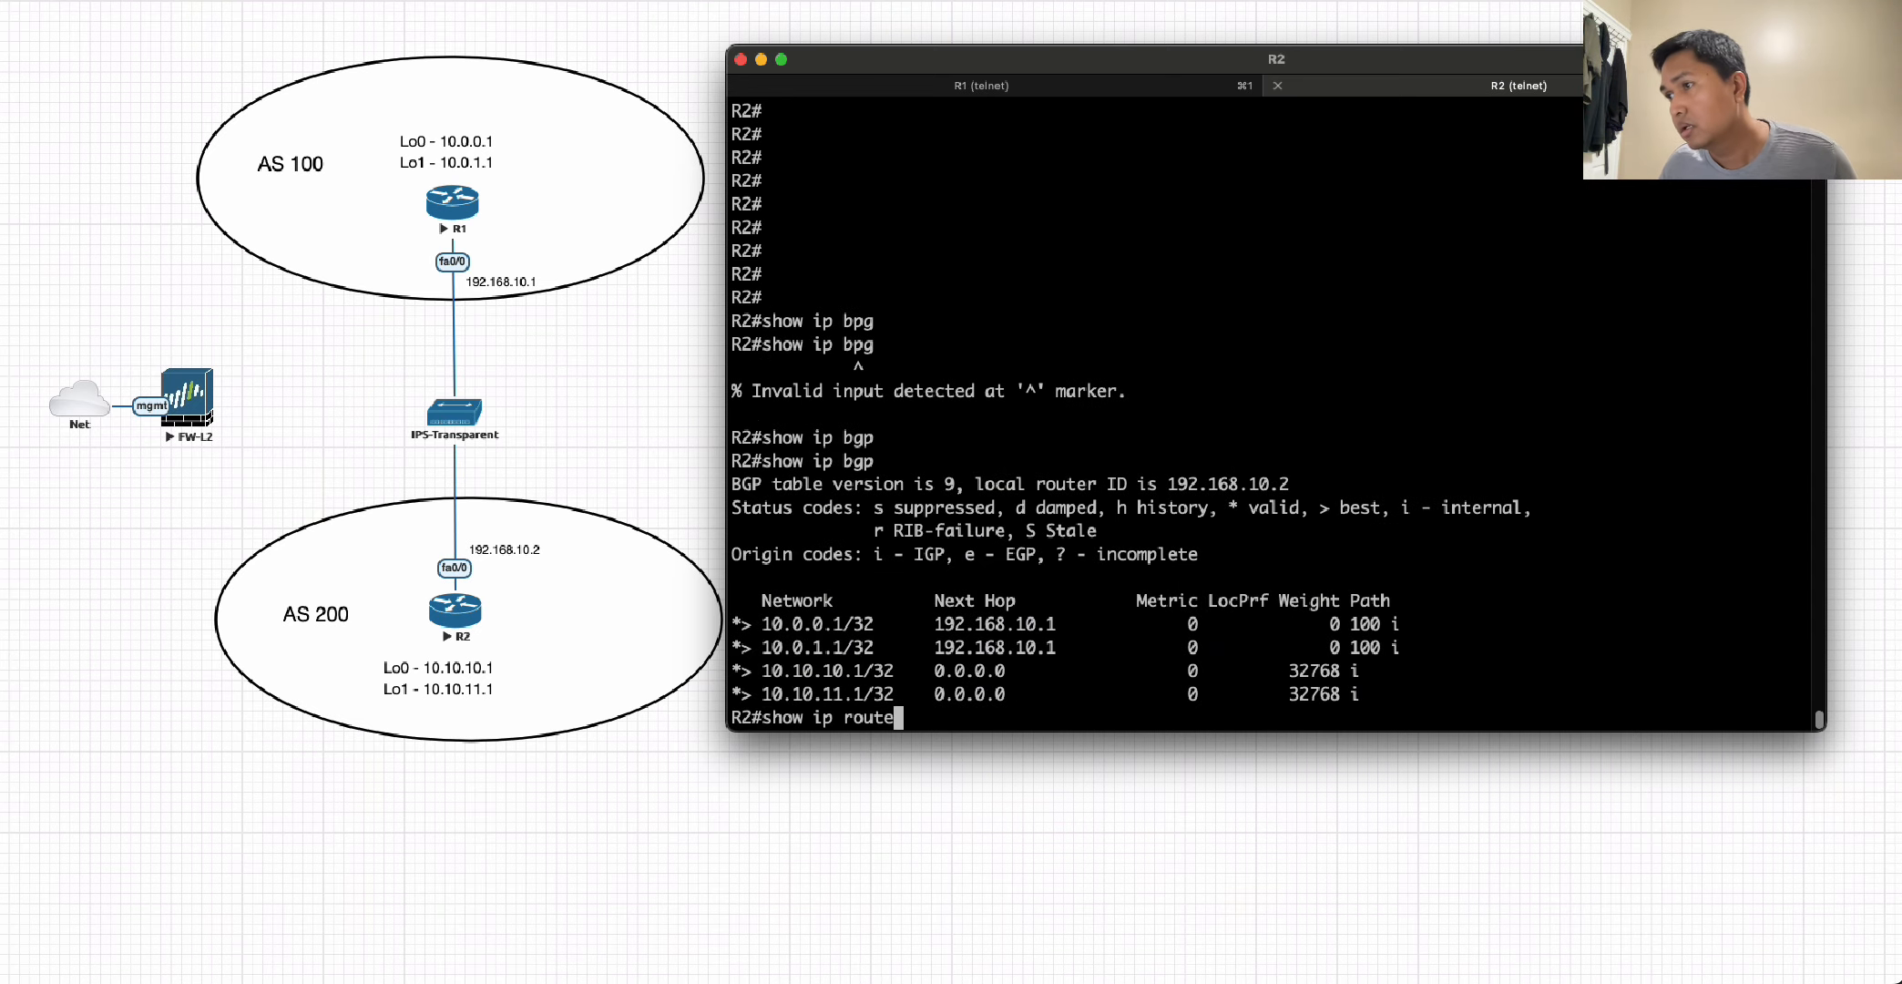
{"action": "key", "text": "Return"}
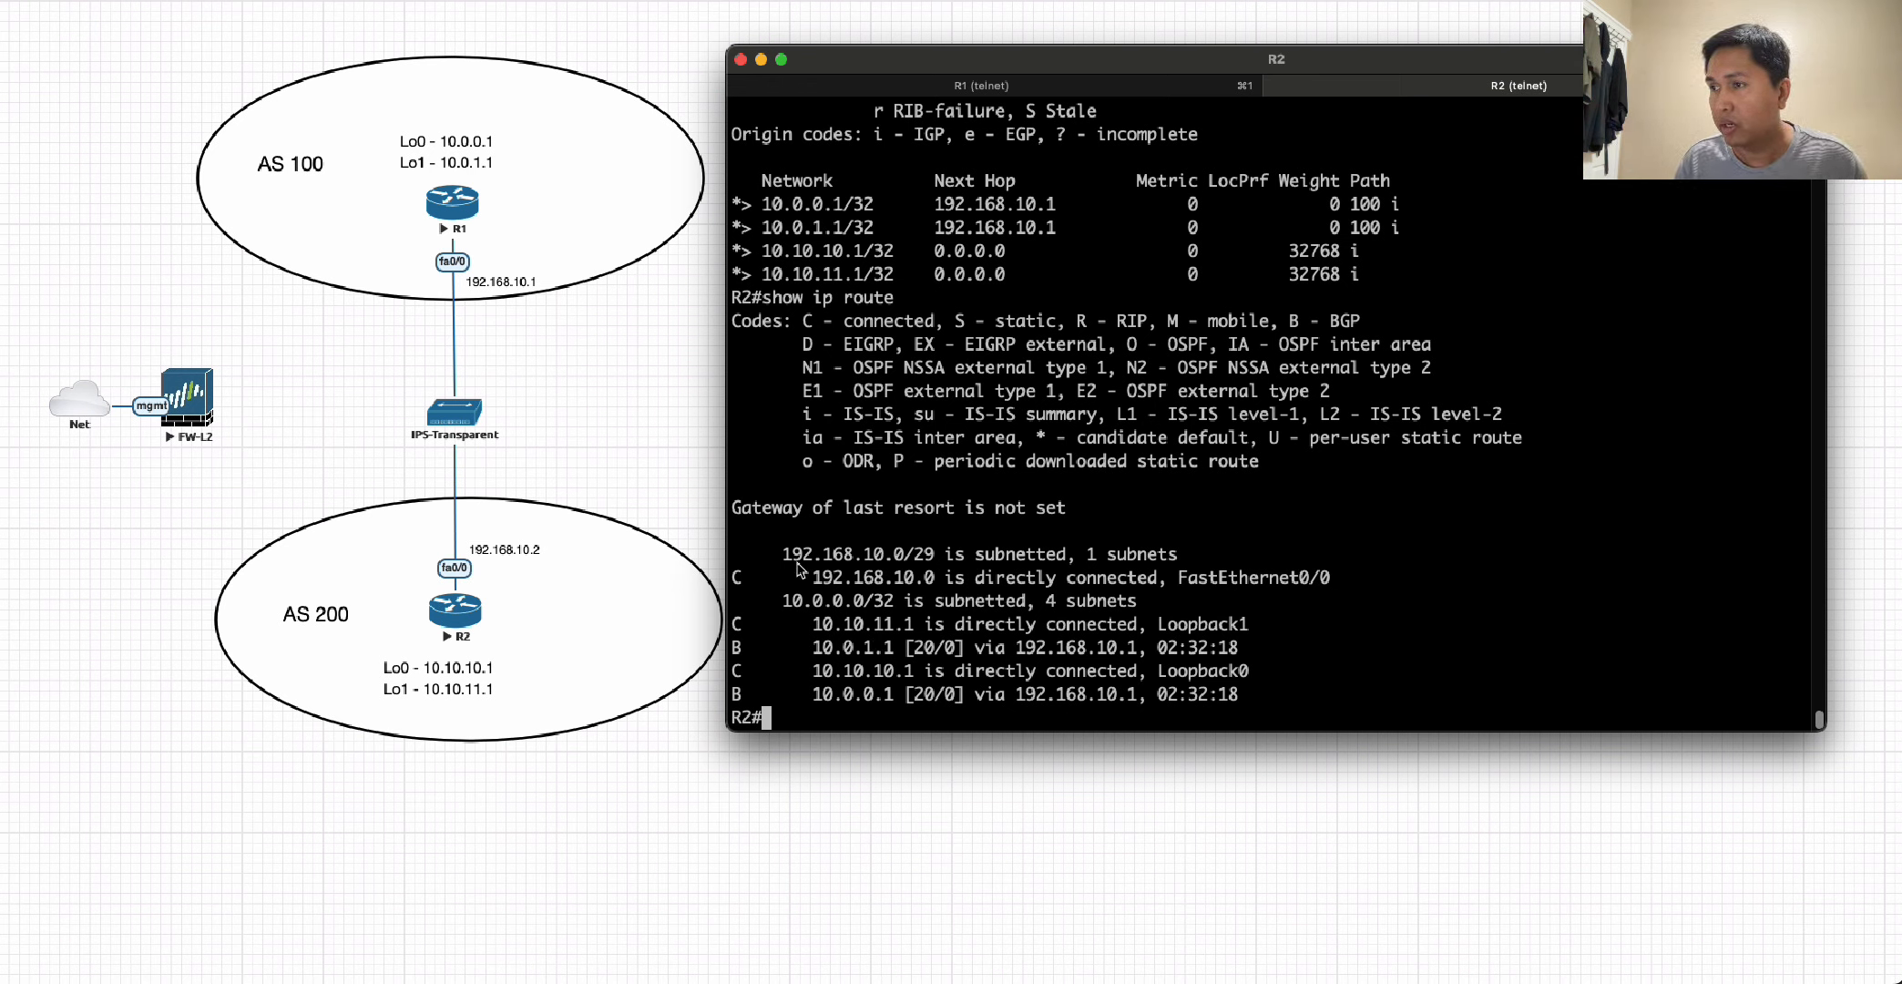
Ping R1's address 192.168.10.1 from R2, and bring the topology diagram back to the front.
{"action": "type", "text": "ping 192."}
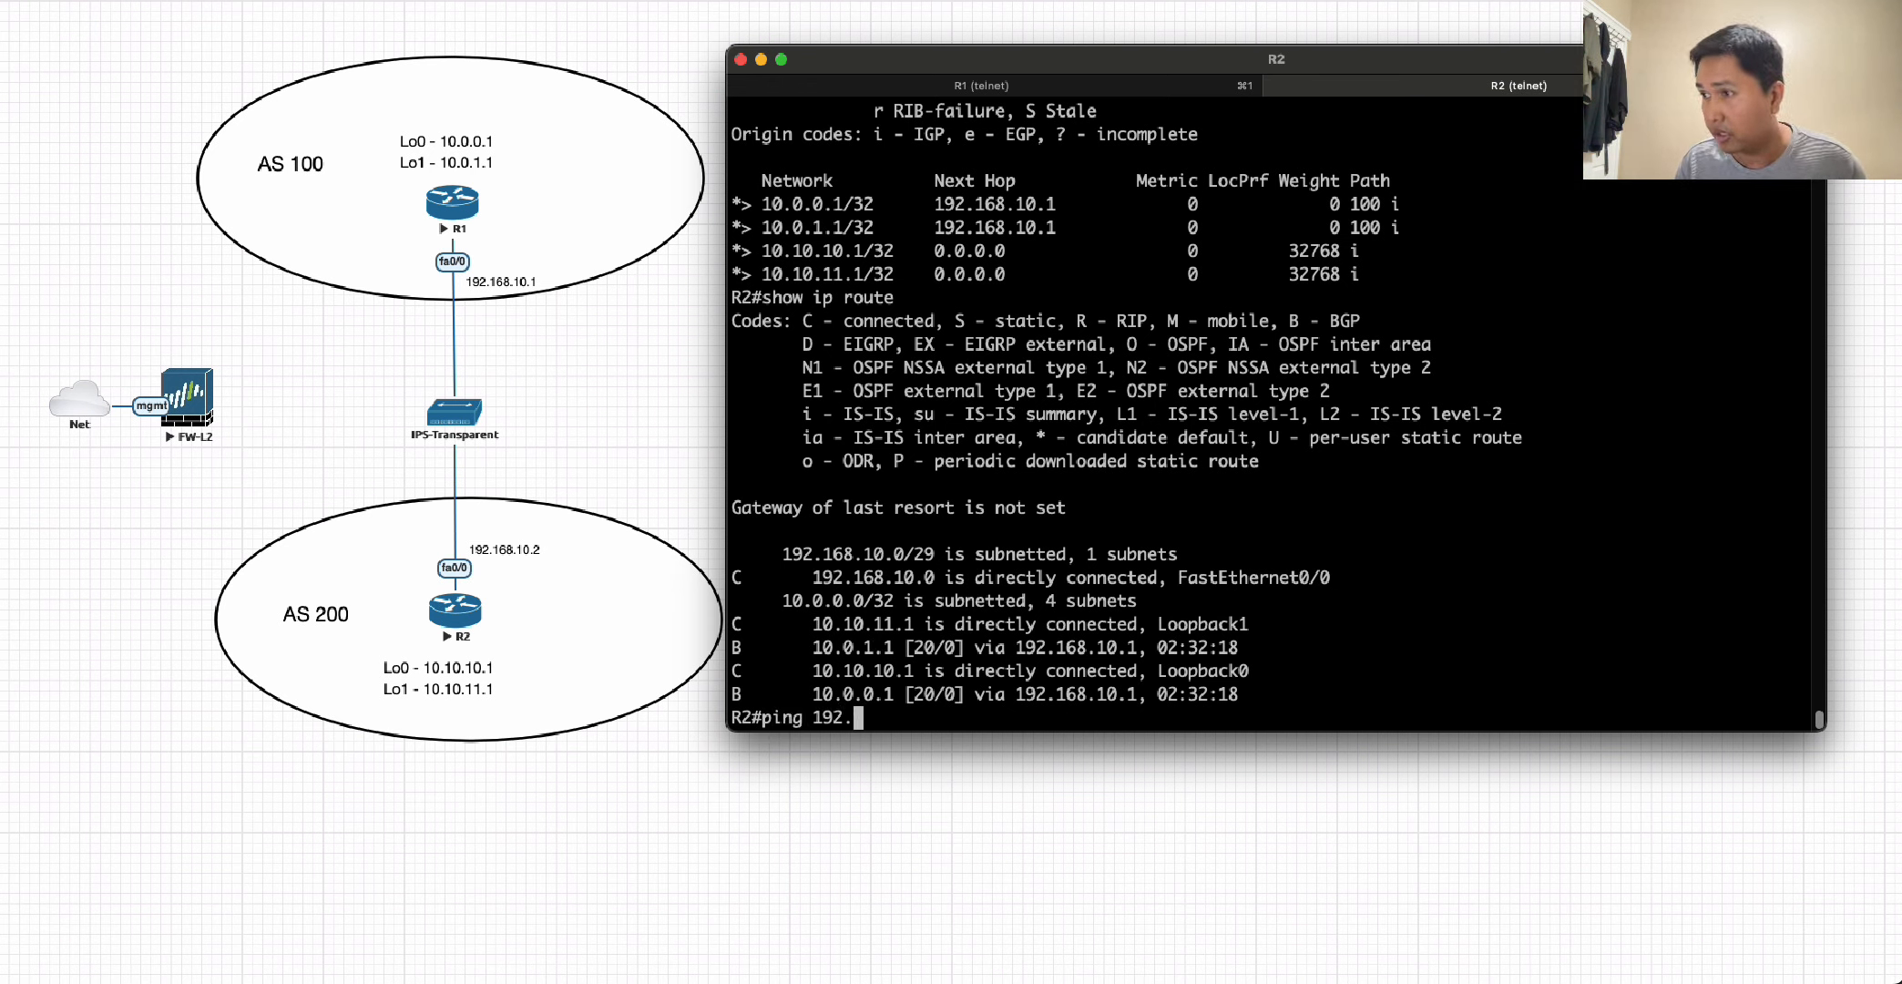
{"action": "type", "text": "168.10.1"}
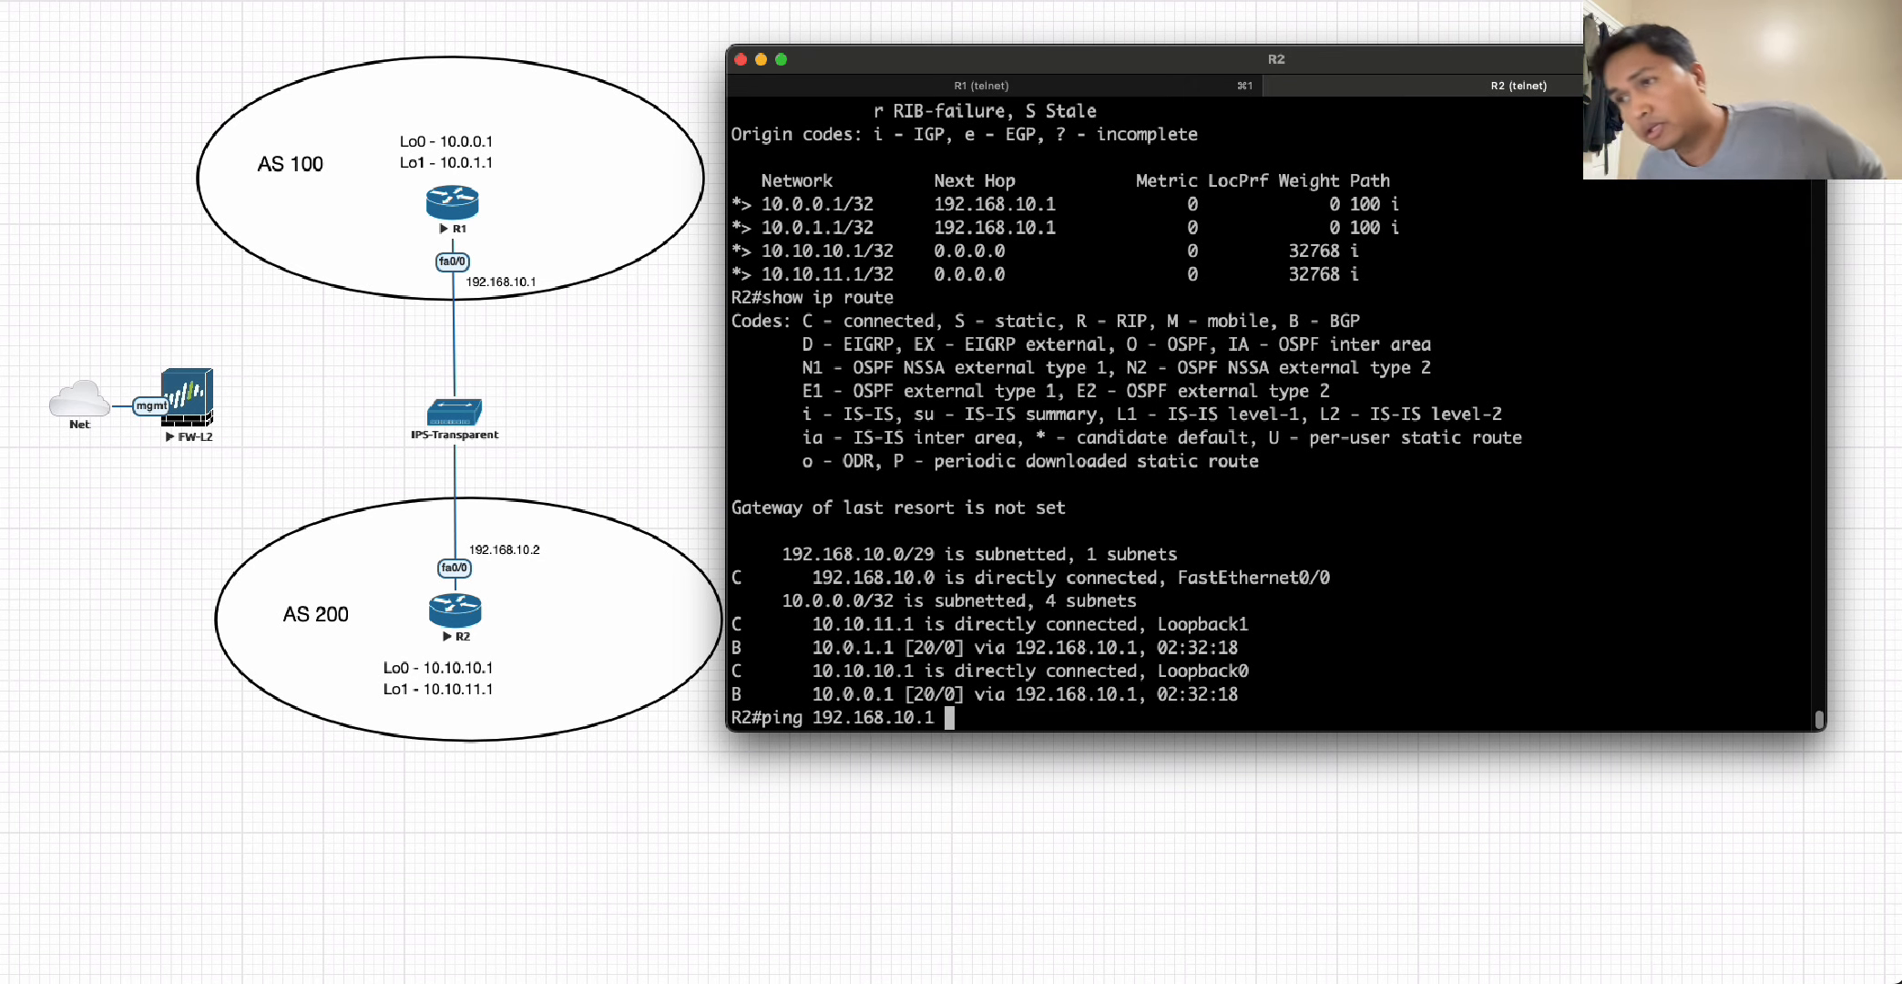
{"action": "key", "text": "Return"}
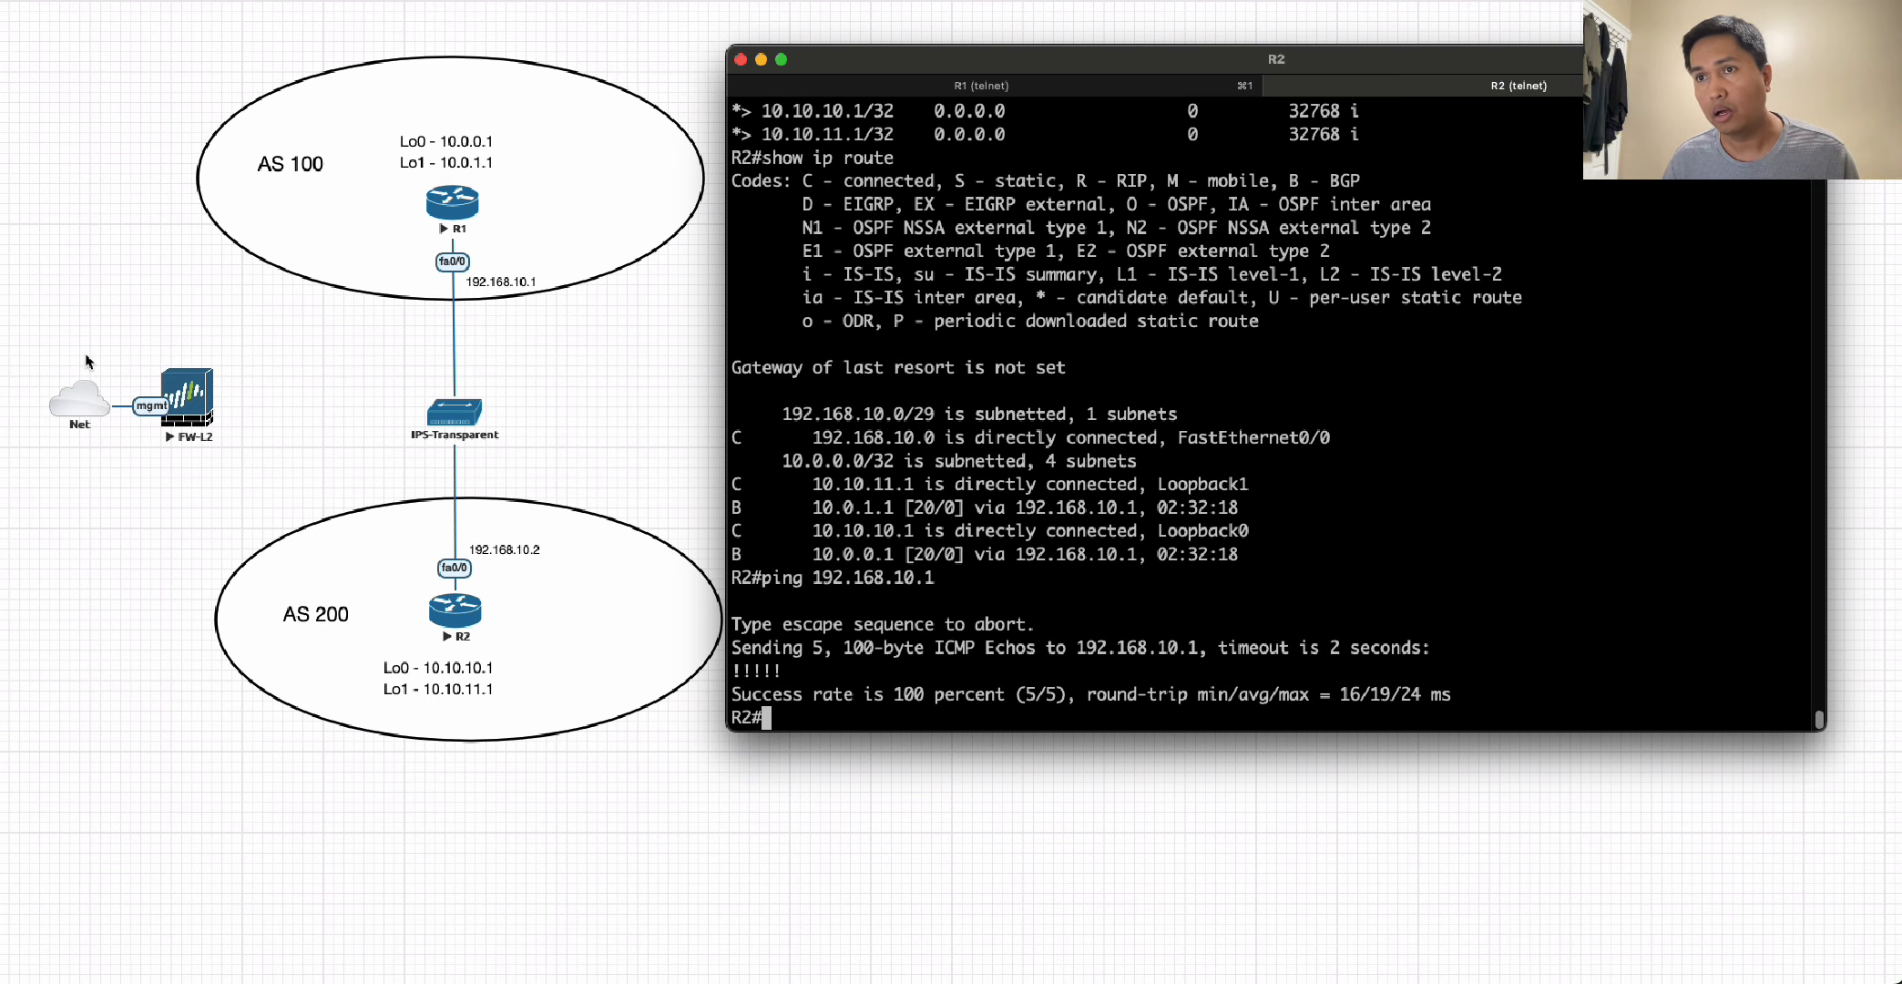
{"action": "left_click", "coordinate": [62, 351]}
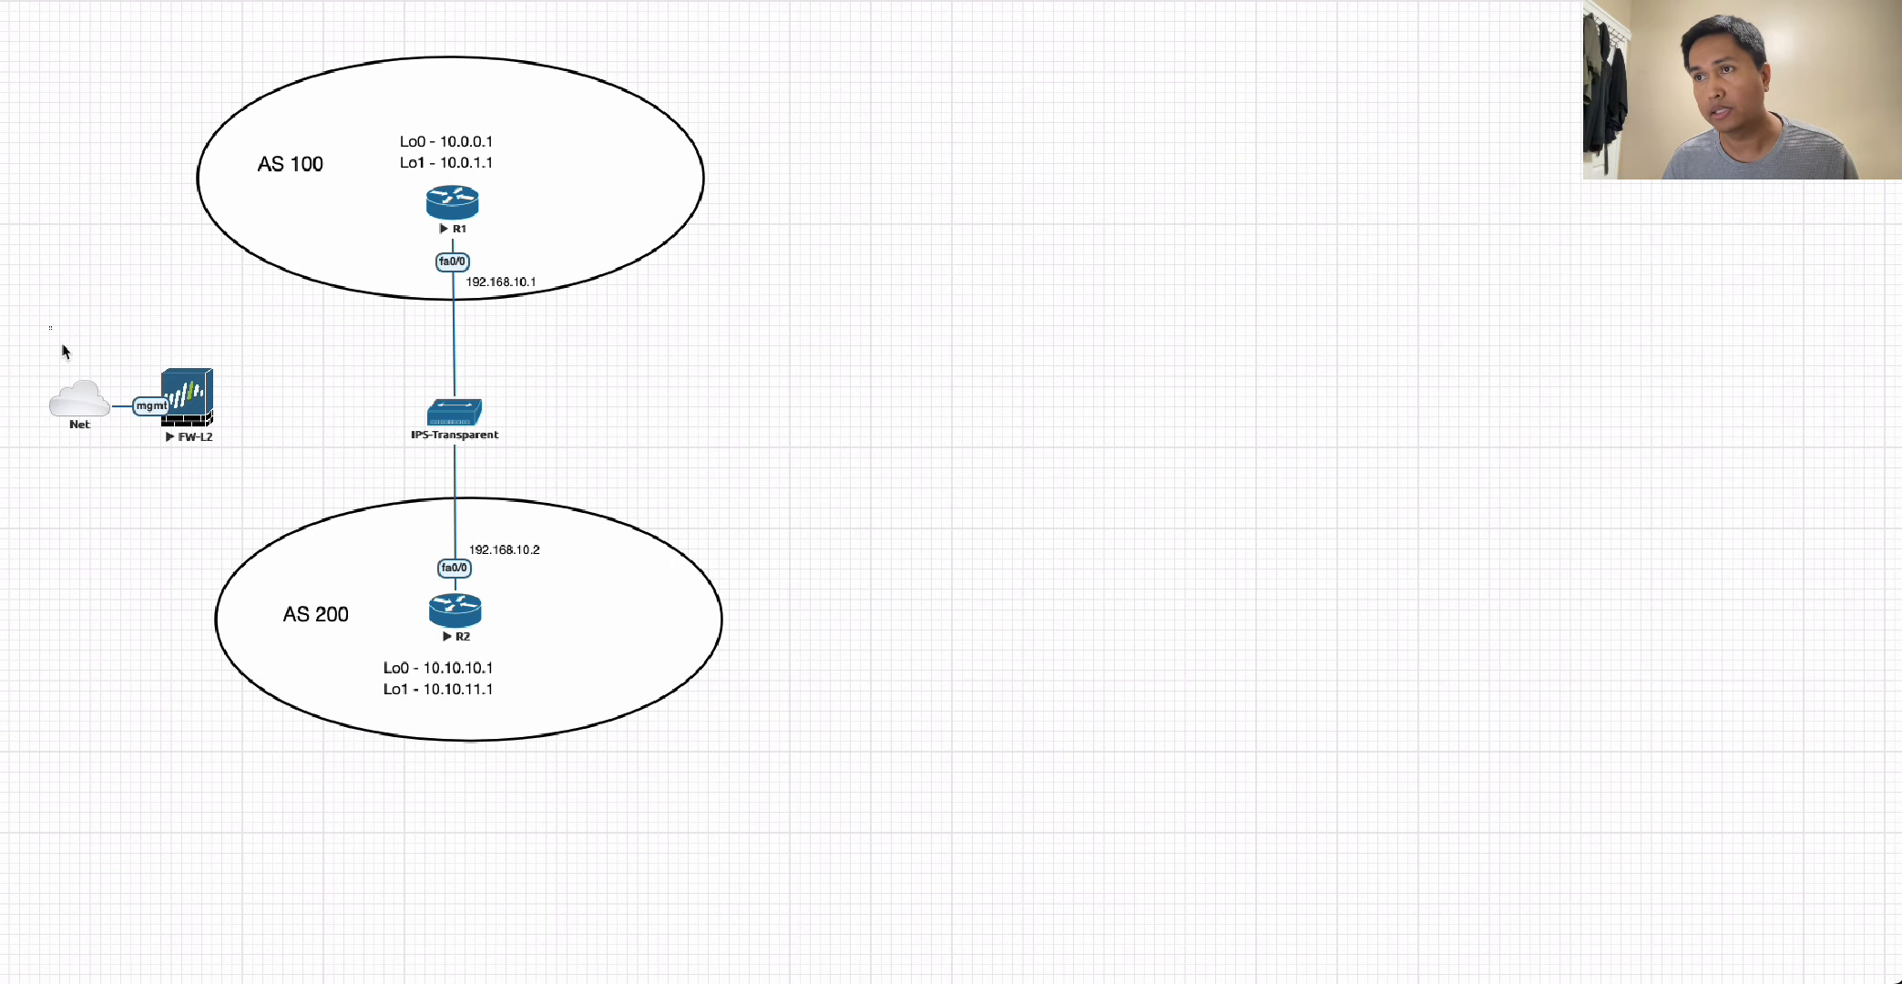
Move the Net cloud and FW-L2 next to IPS-Transparent, and delete the connections from IPS-Transparent to R1 and R2.
{"action": "left_click_drag", "start_coordinate": [60, 344], "coordinate": [347, 411]}
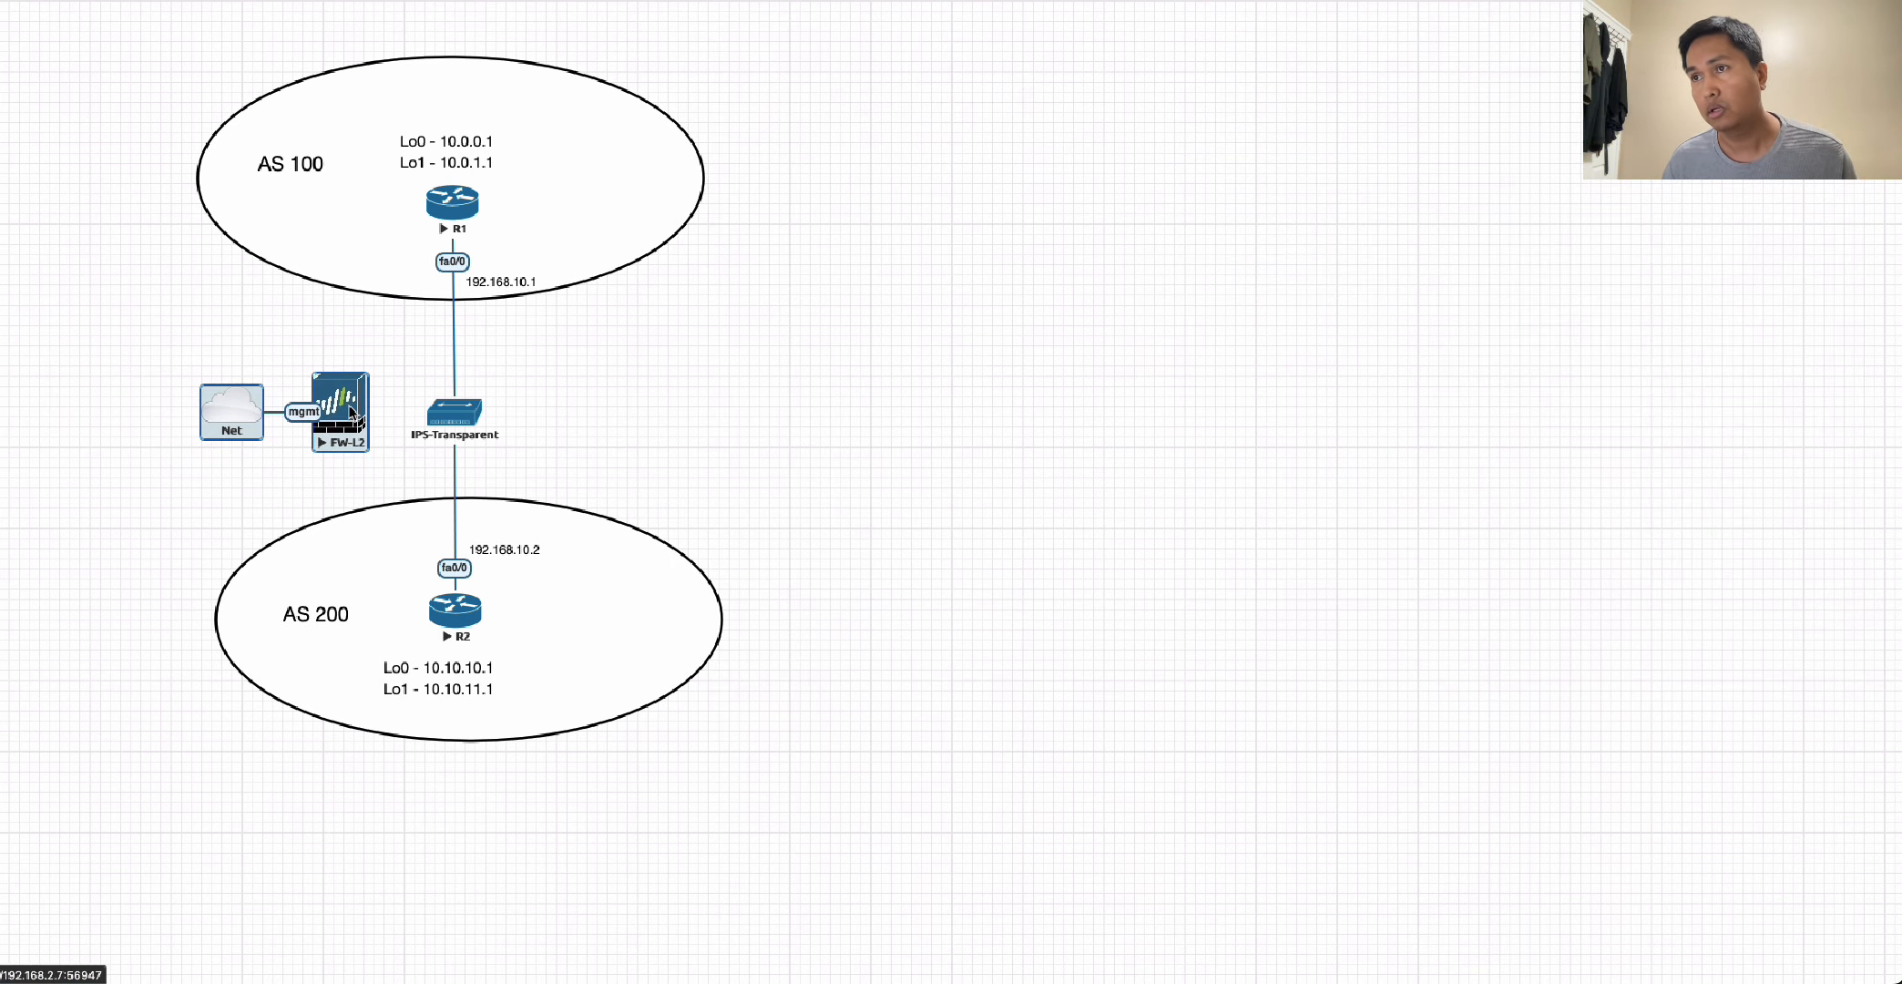
{"action": "left_click", "coordinate": [637, 409]}
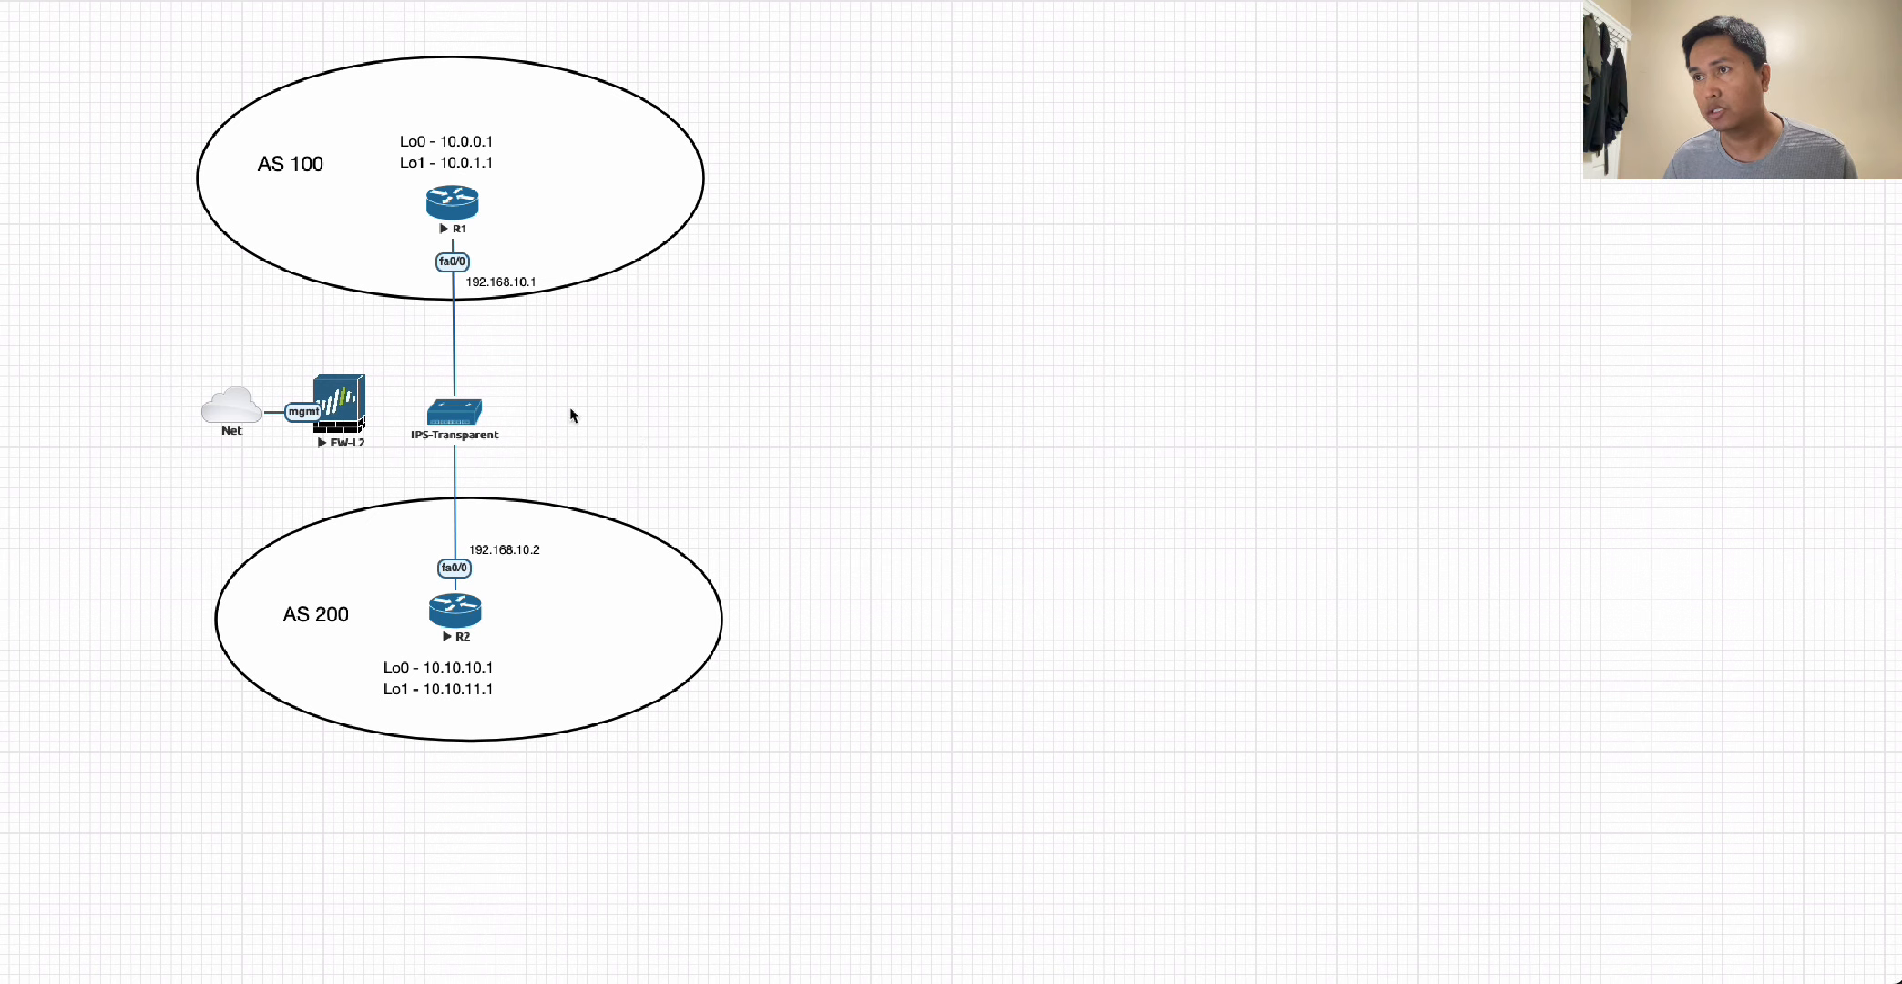
{"action": "right_click", "coordinate": [458, 357]}
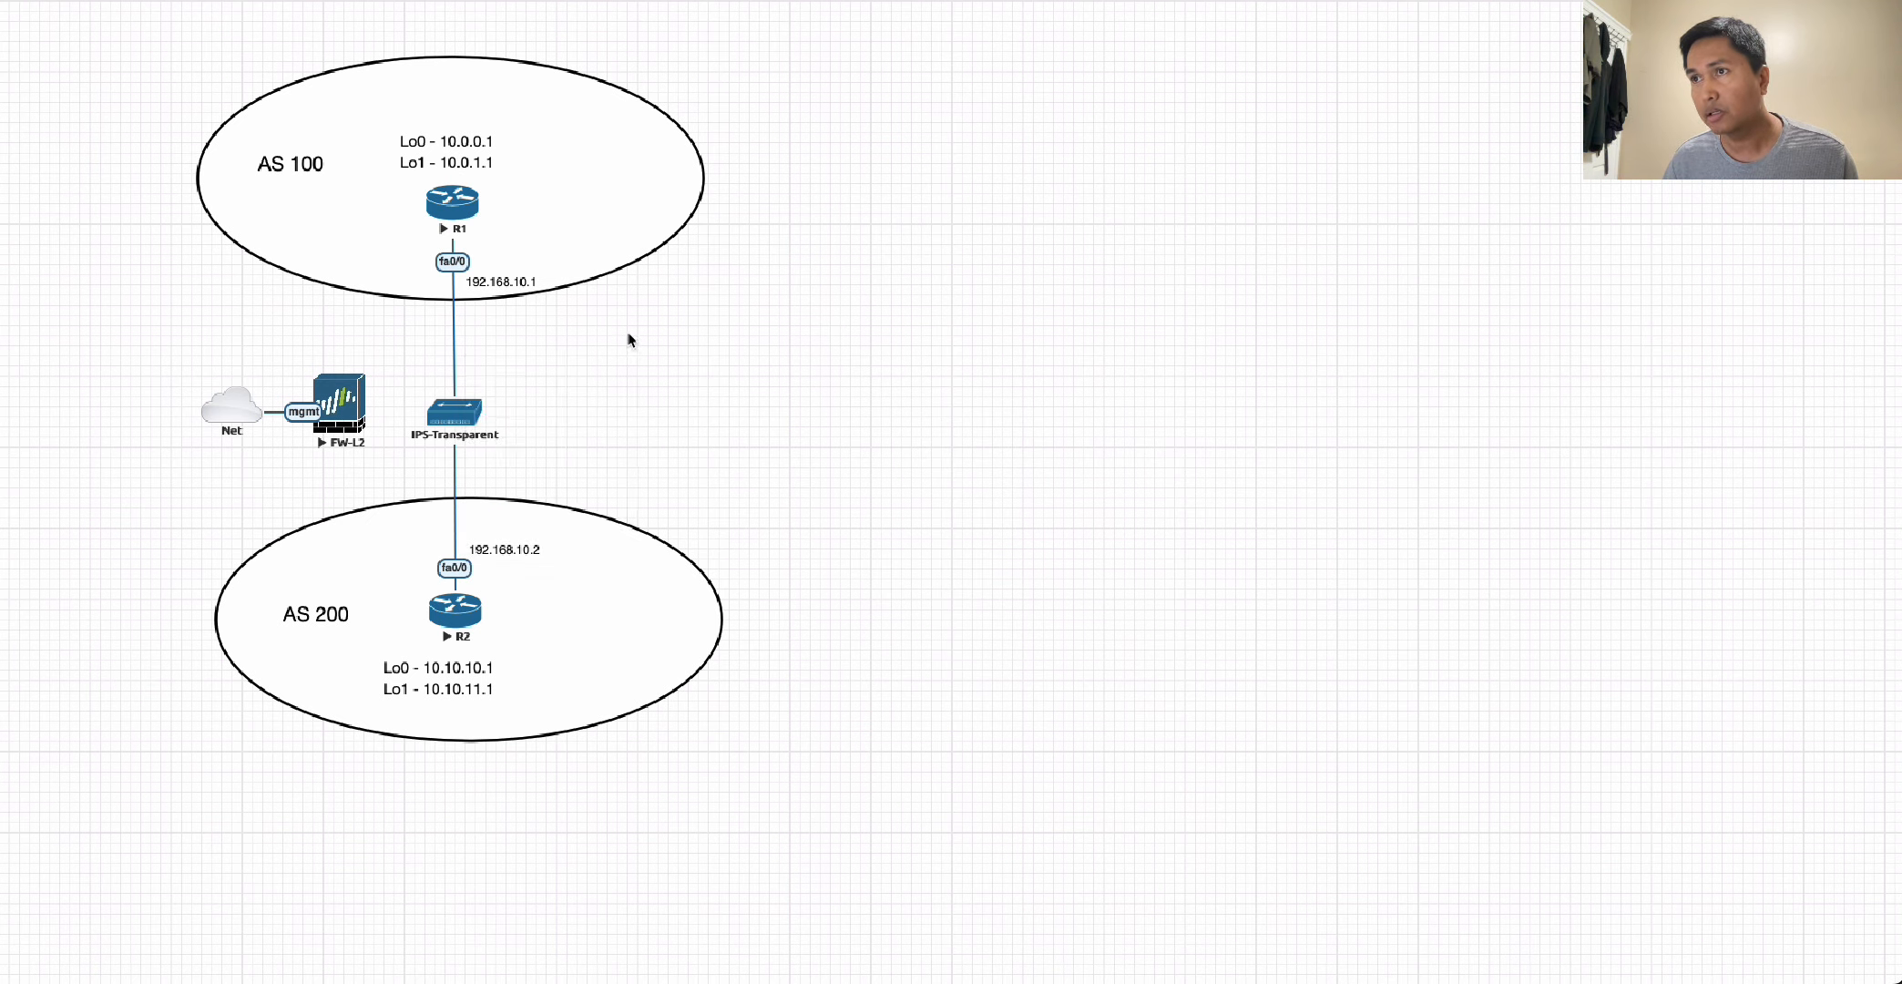
{"action": "right_click", "coordinate": [453, 269]}
{"action": "left_click", "coordinate": [513, 310]}
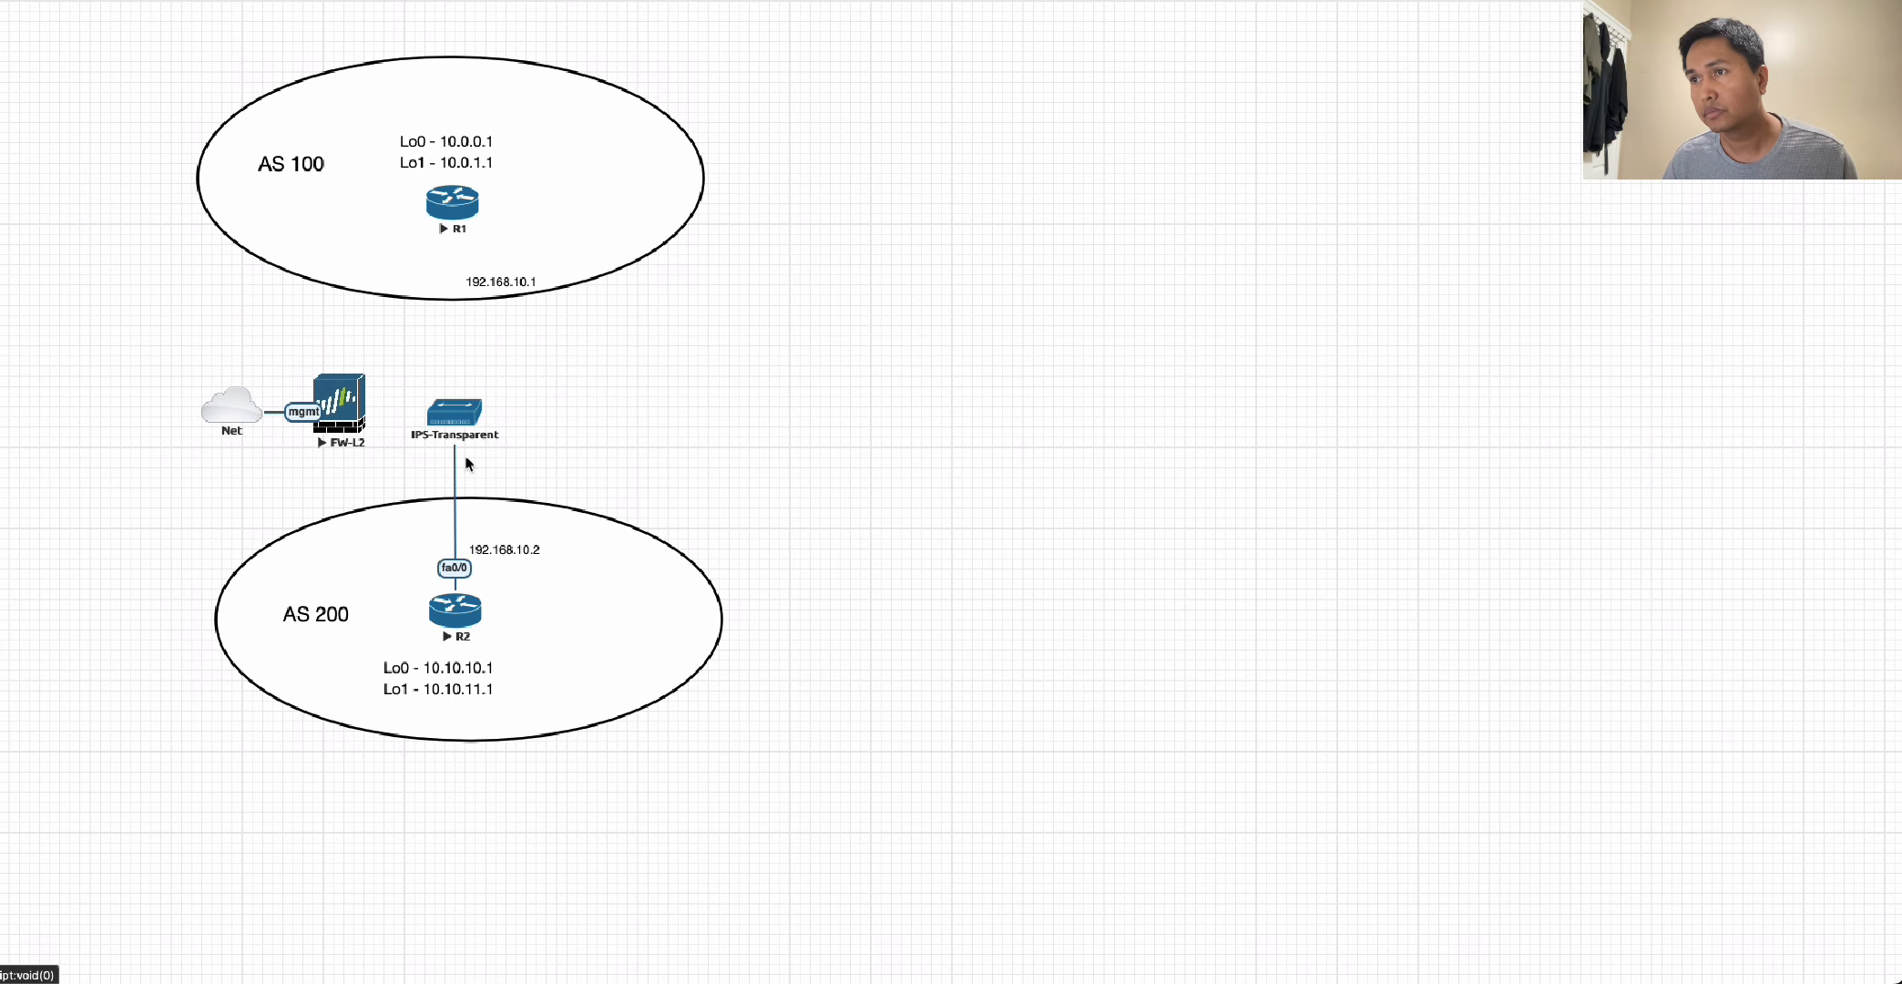
{"action": "right_click", "coordinate": [456, 478]}
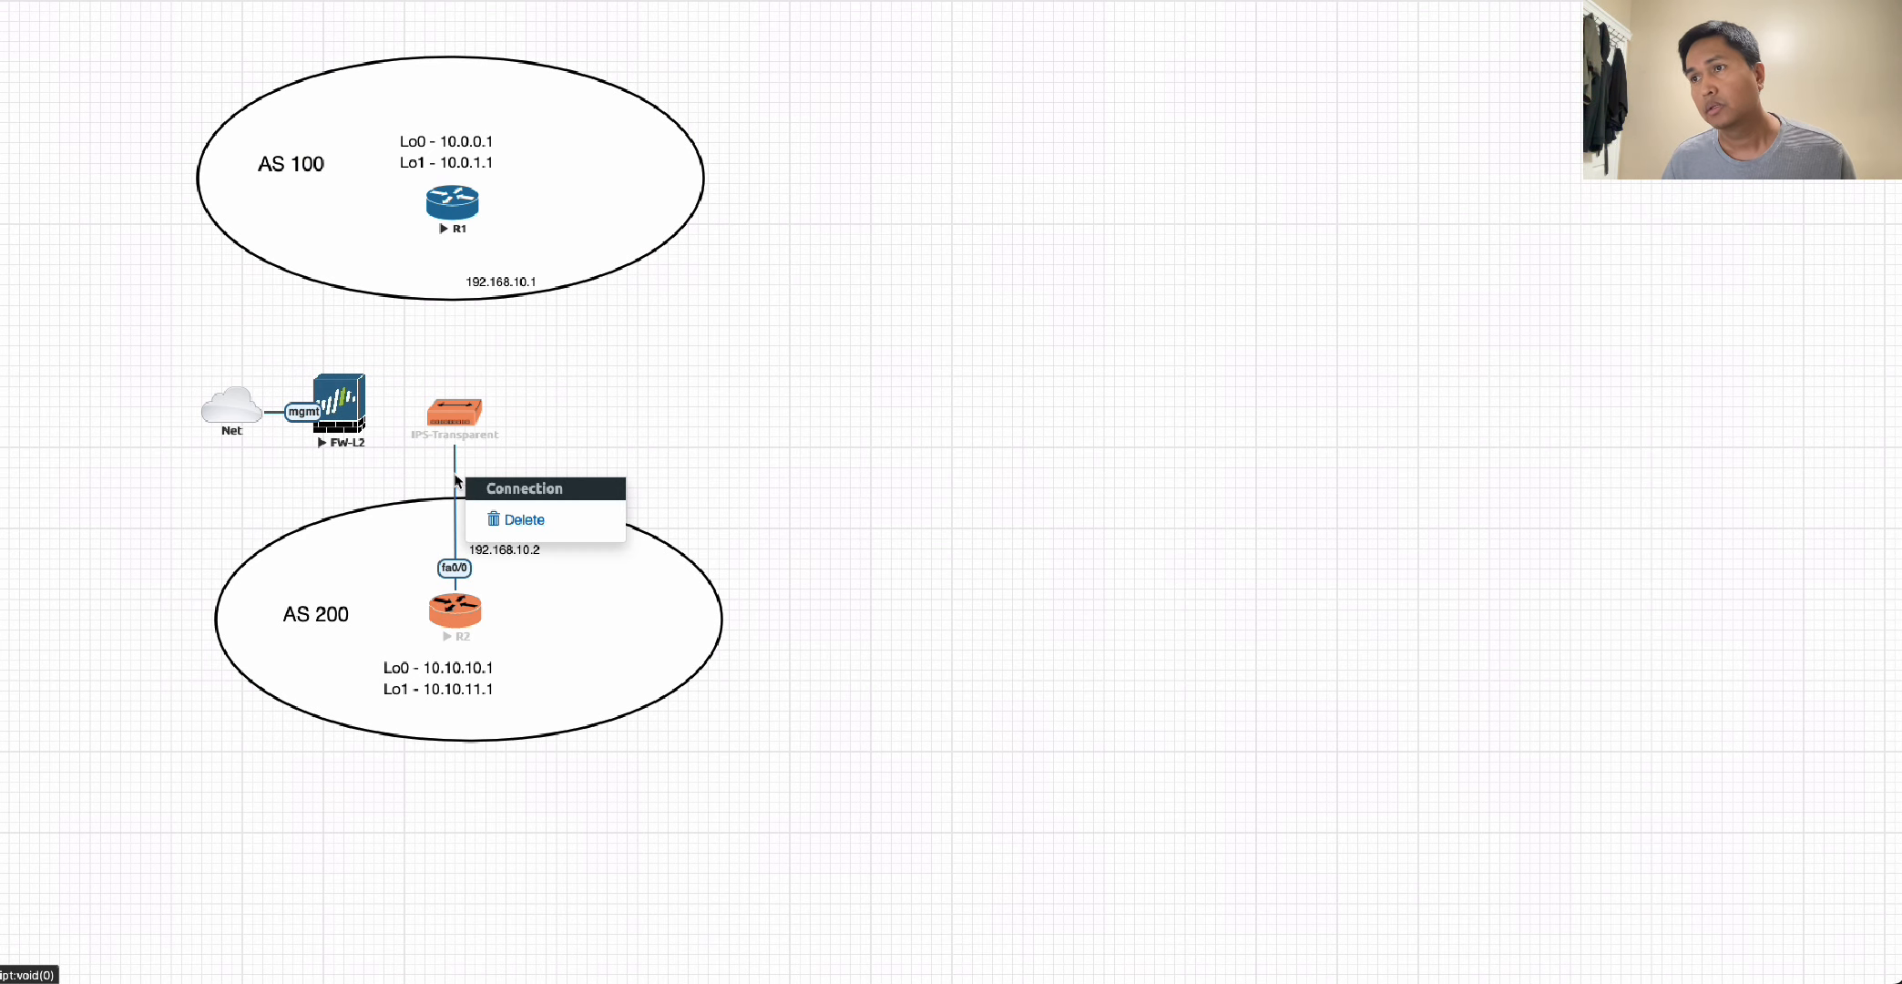
{"action": "left_click", "coordinate": [513, 527]}
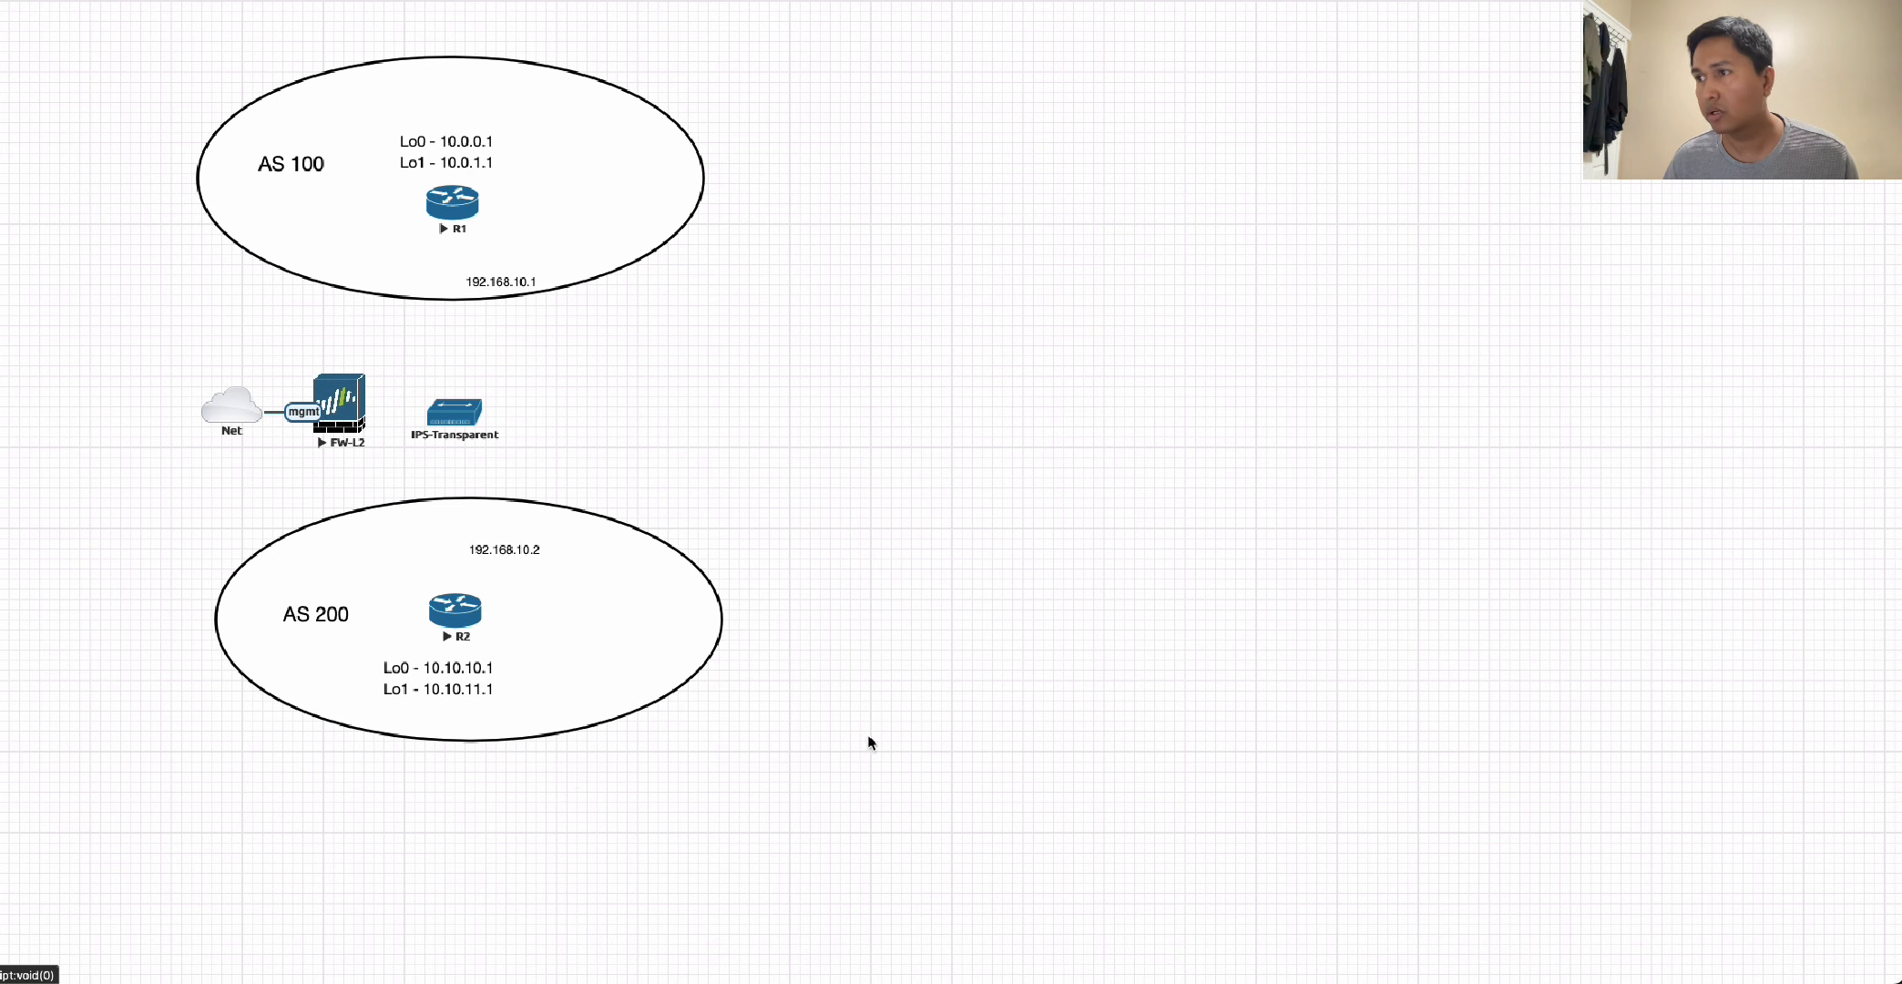
Switch to the R1 console and ping 192.168.10.2 with source address 192.168.10.1.
{"action": "key", "text": "super+Tab"}
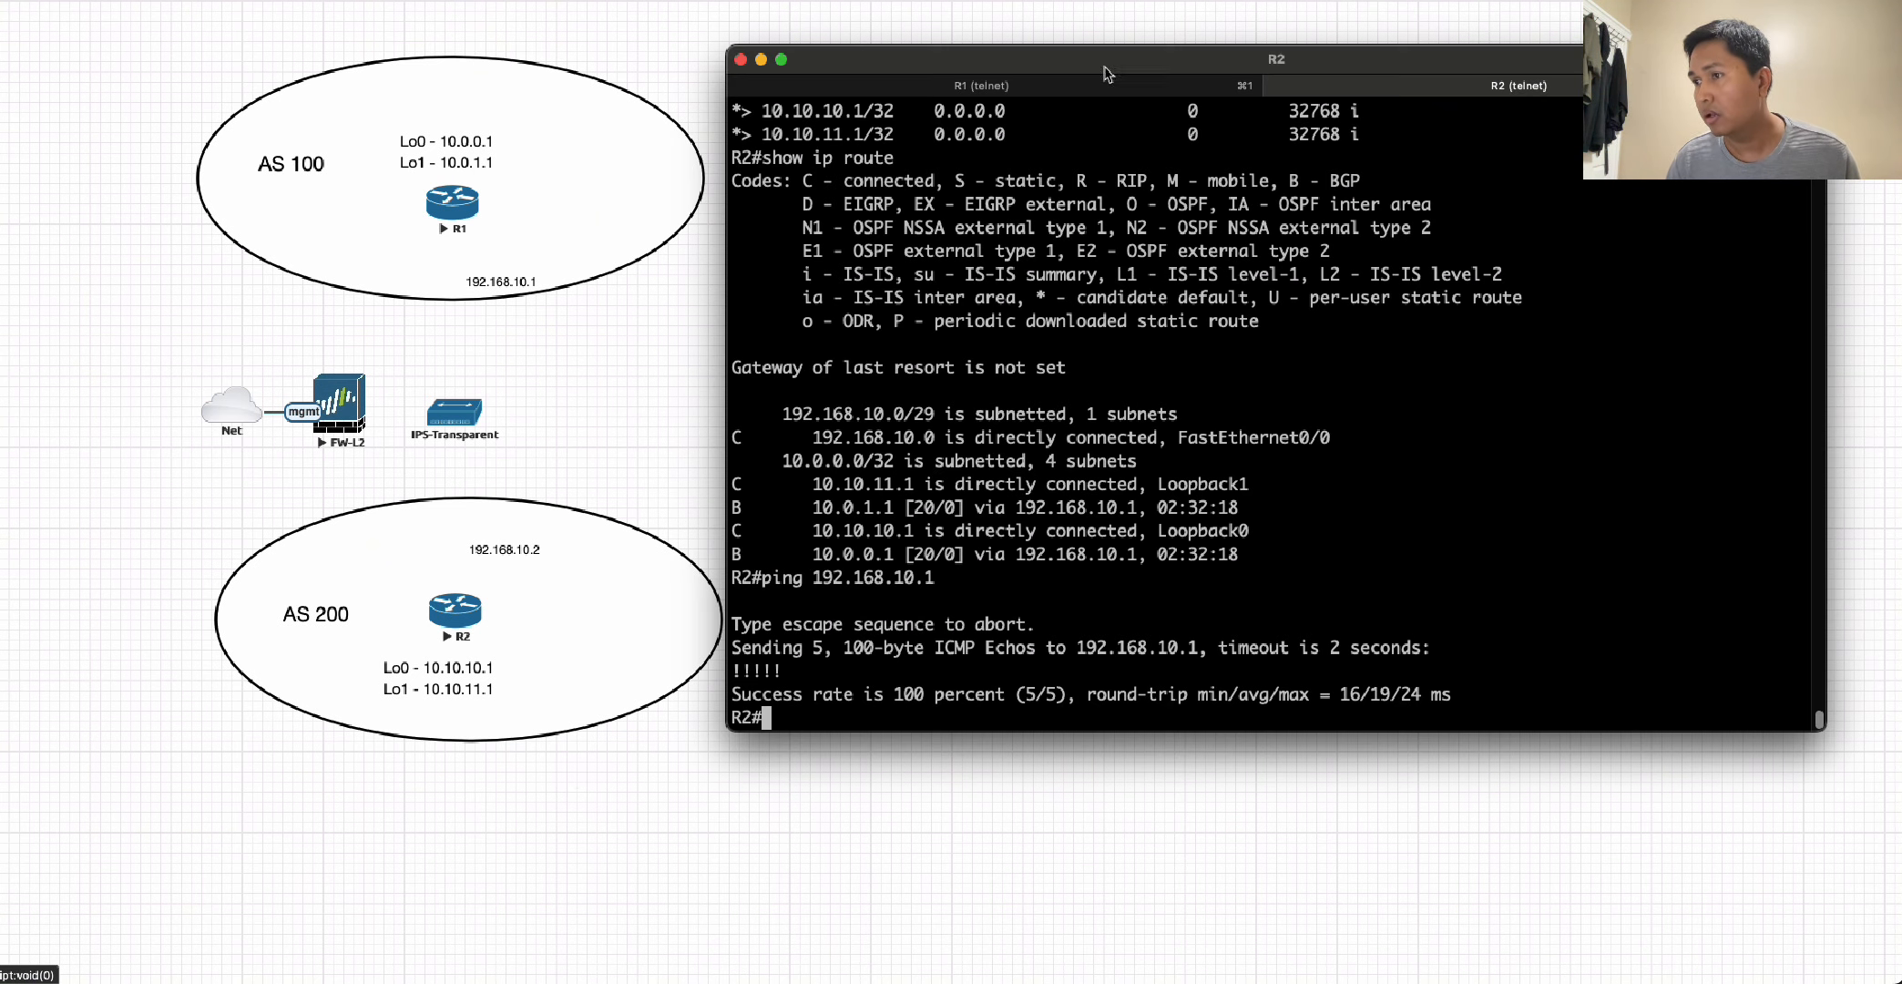
{"action": "left_click", "coordinate": [1070, 89]}
{"action": "key", "text": "Return"}
{"action": "key", "text": "Return"}
{"action": "key", "text": "Return"}
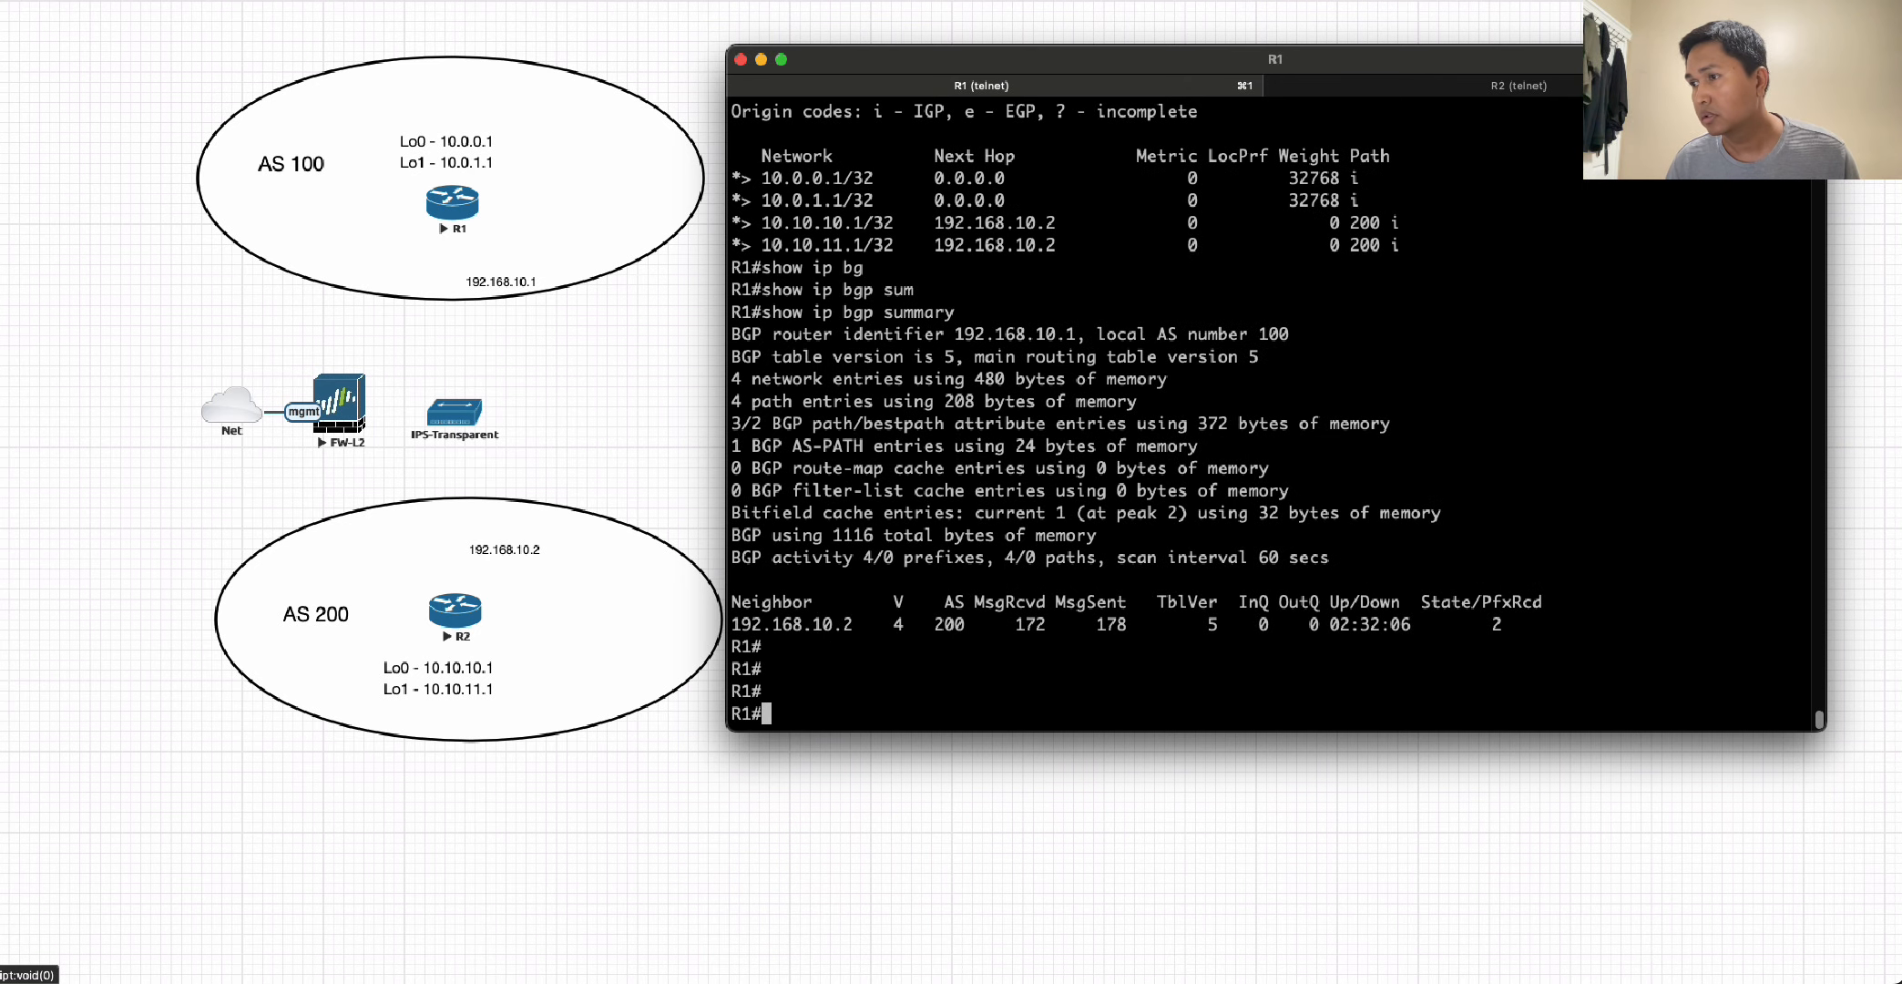
{"action": "key", "text": "Up"}
{"action": "key", "text": "Up"}
{"action": "key", "text": "Up"}
{"action": "key", "text": "Up"}
{"action": "key", "text": "Up"}
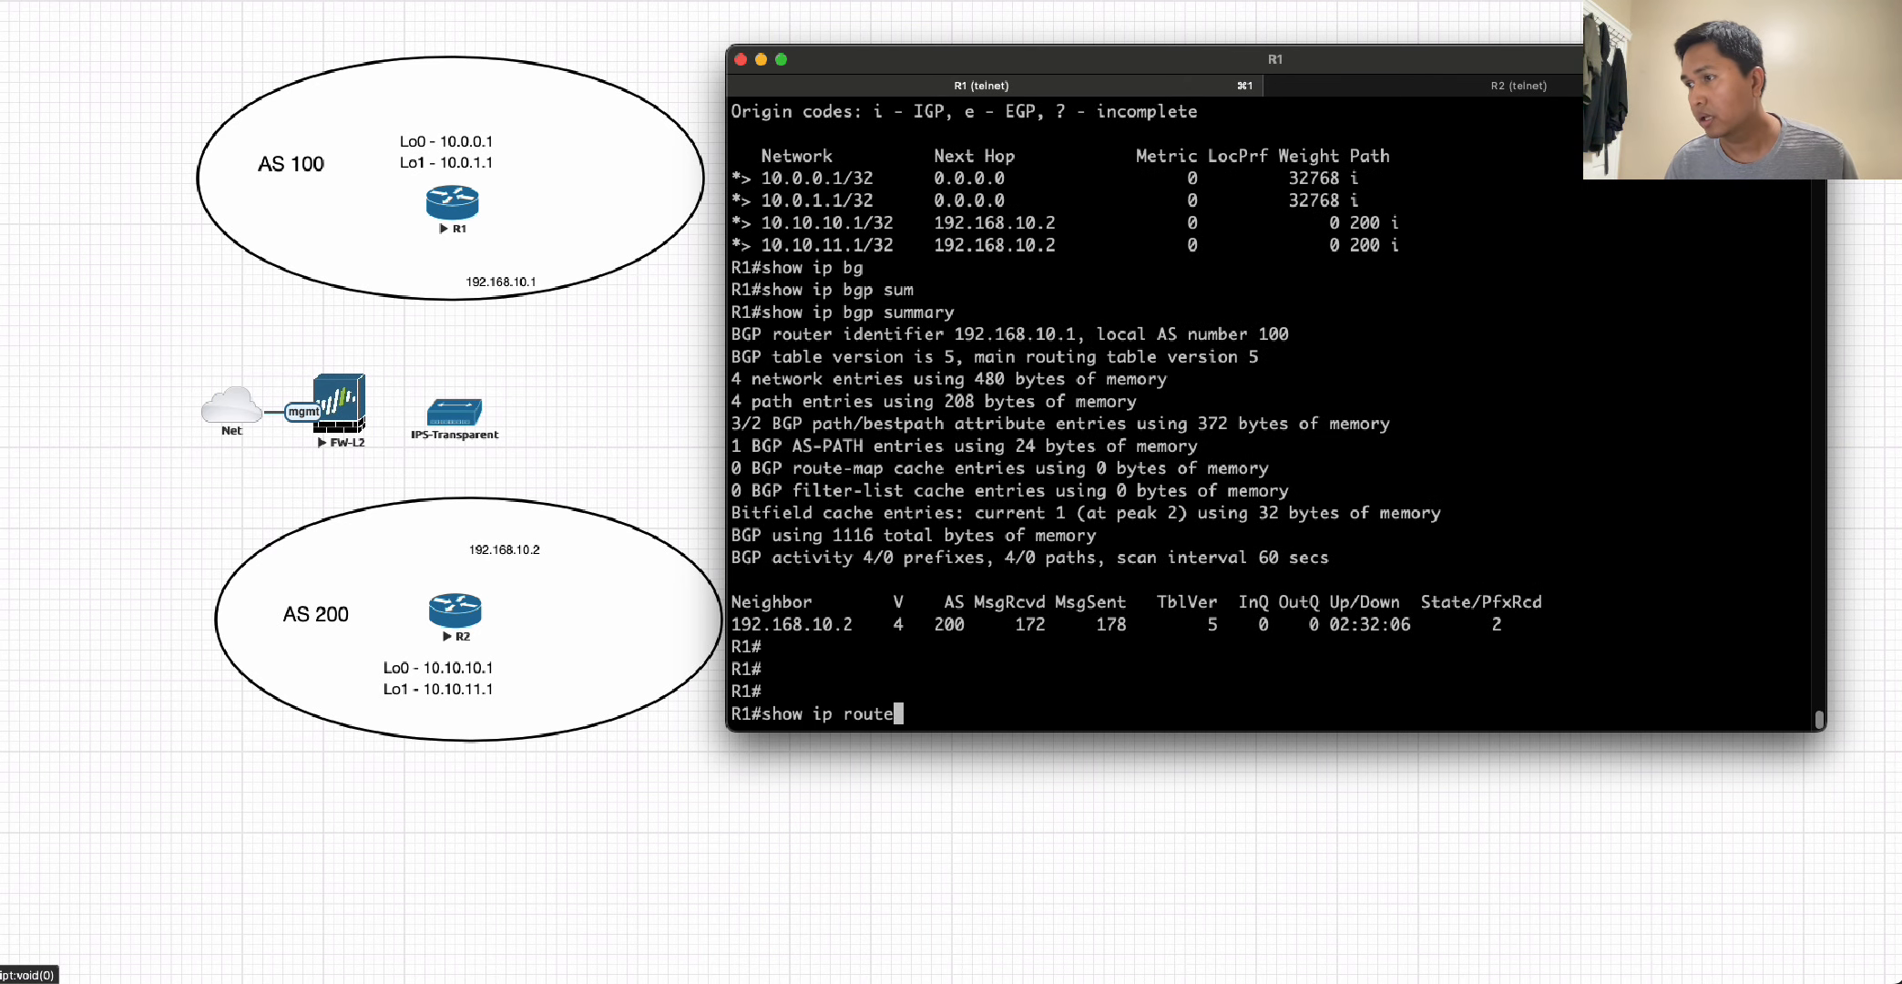
{"action": "key", "text": "Up"}
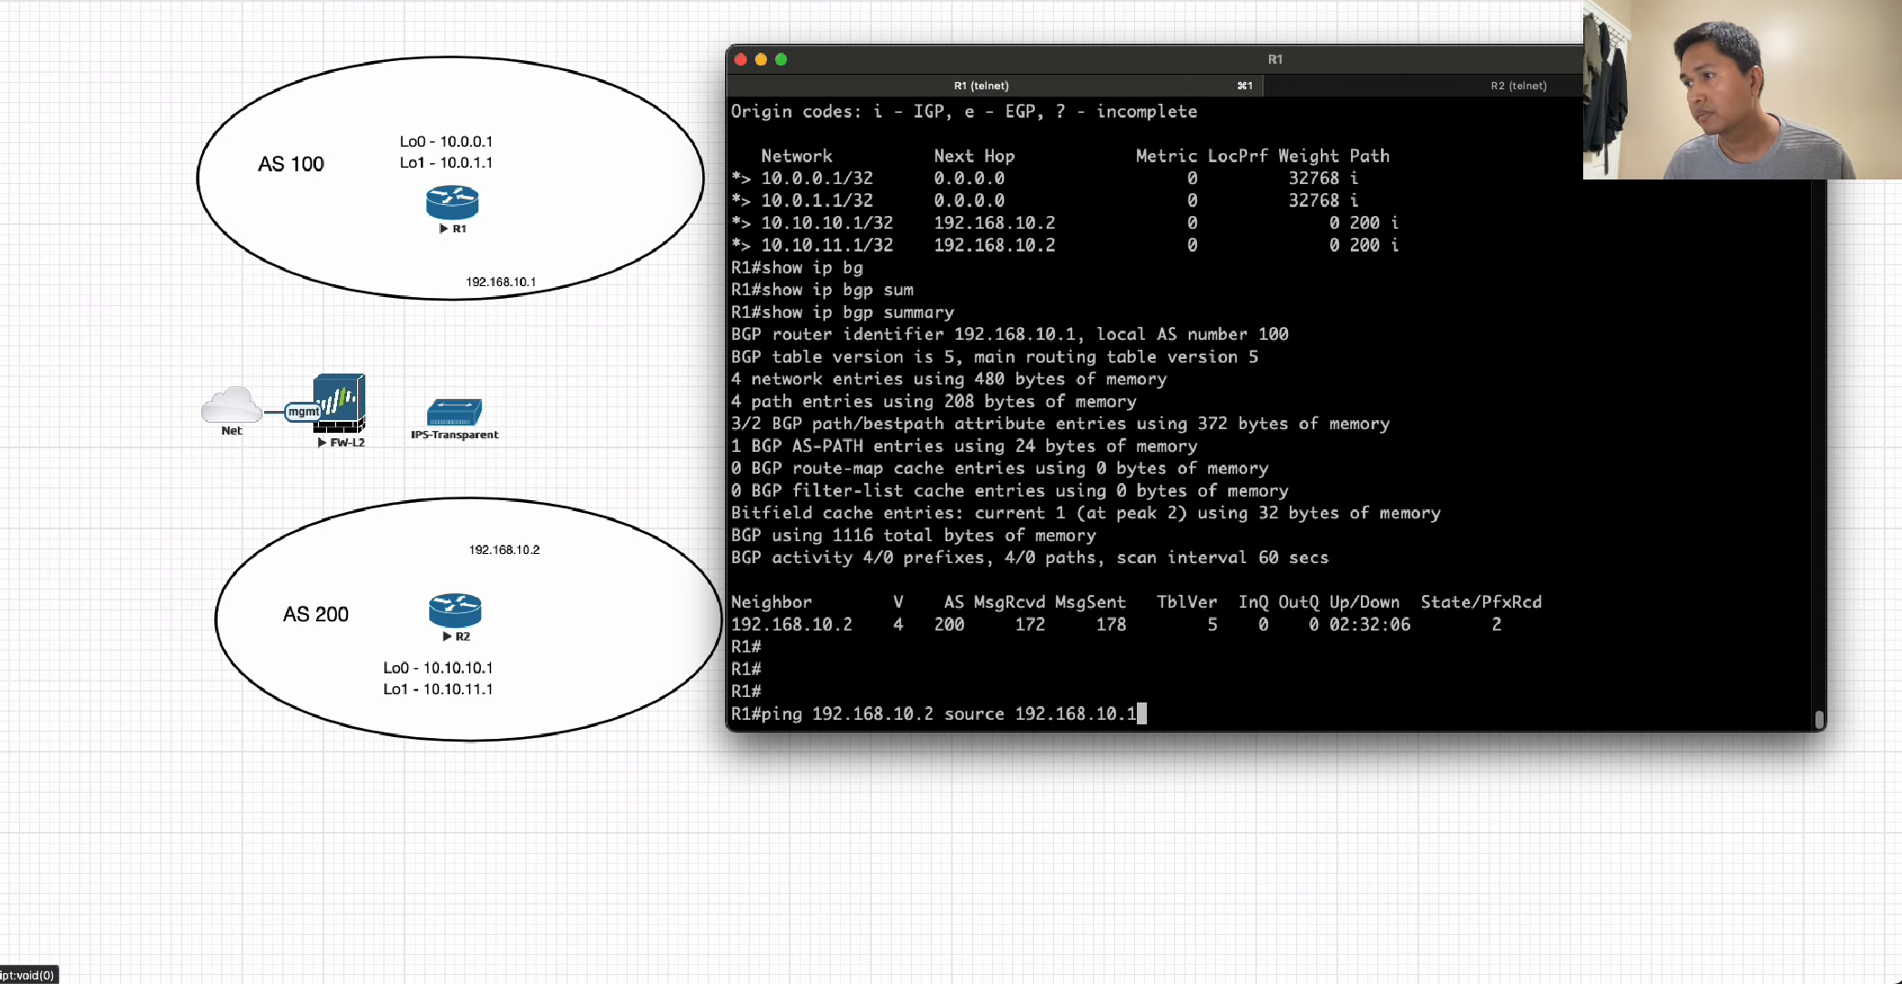
{"action": "key", "text": "Return"}
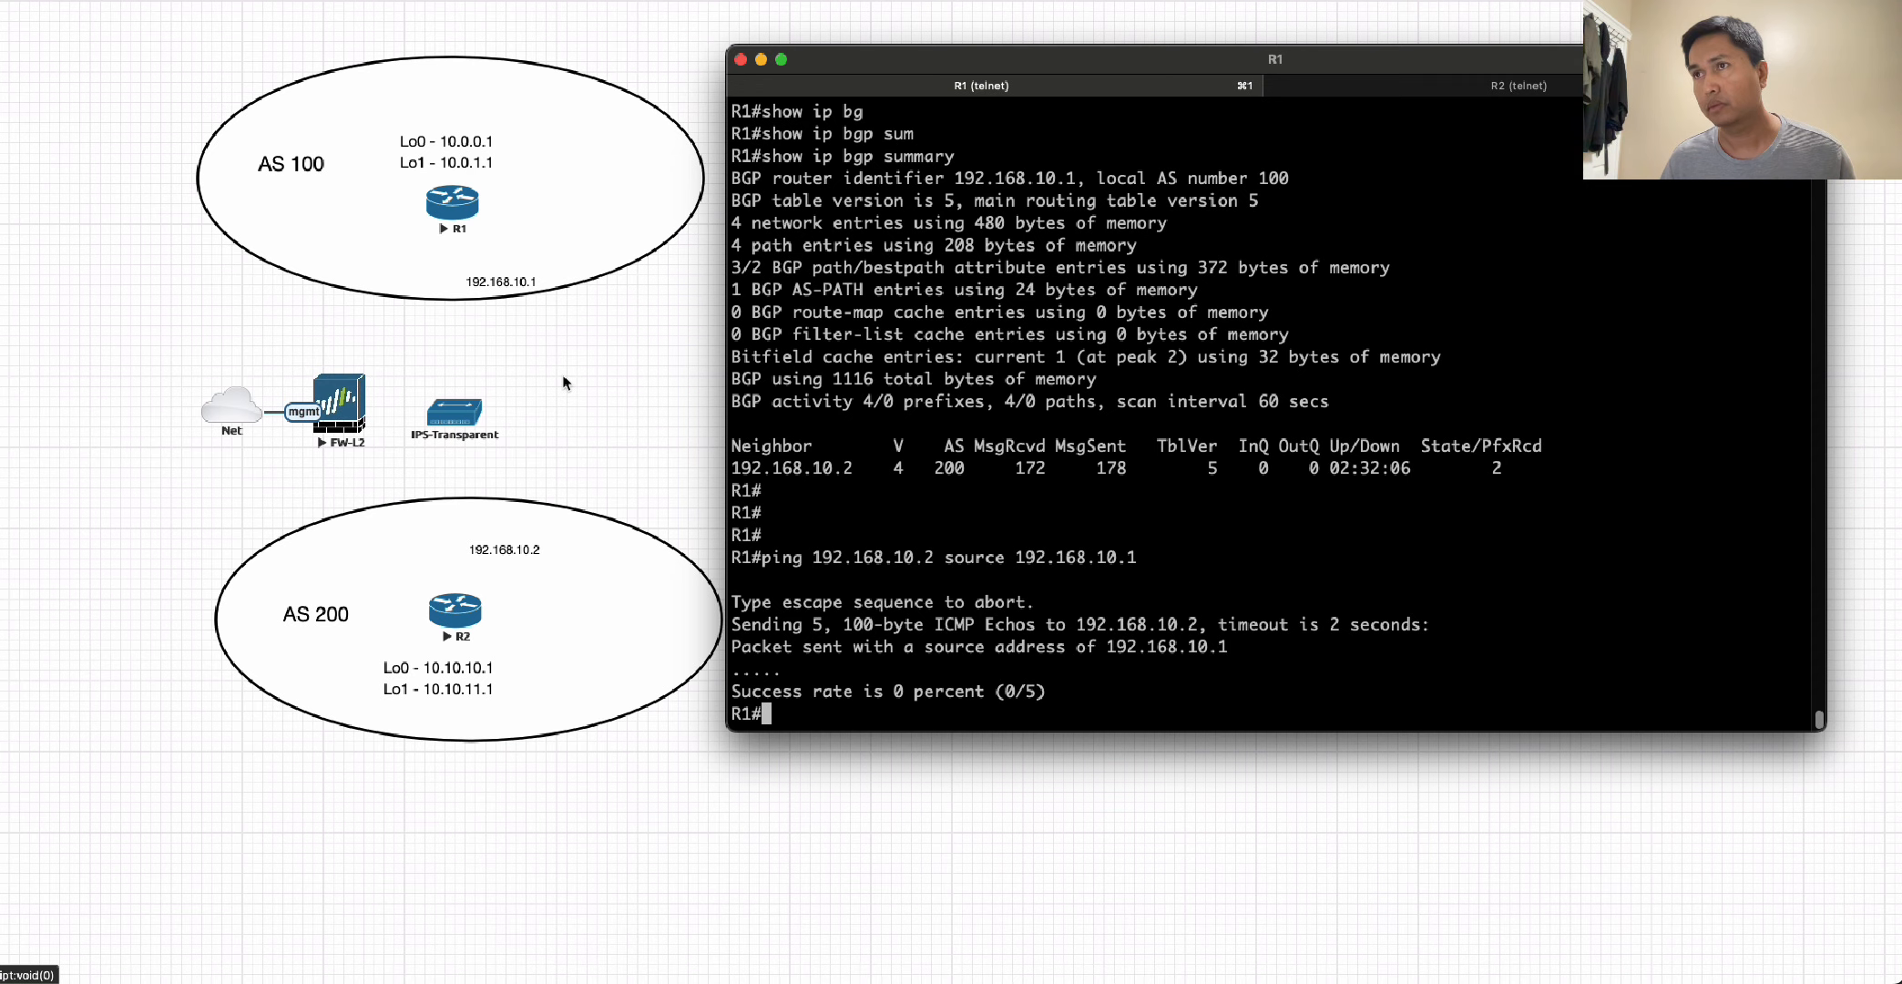
Return to the topology diagram and connect R1's fa0/0 interface to eth1/1 of FW-L2.
{"action": "left_click", "coordinate": [457, 213]}
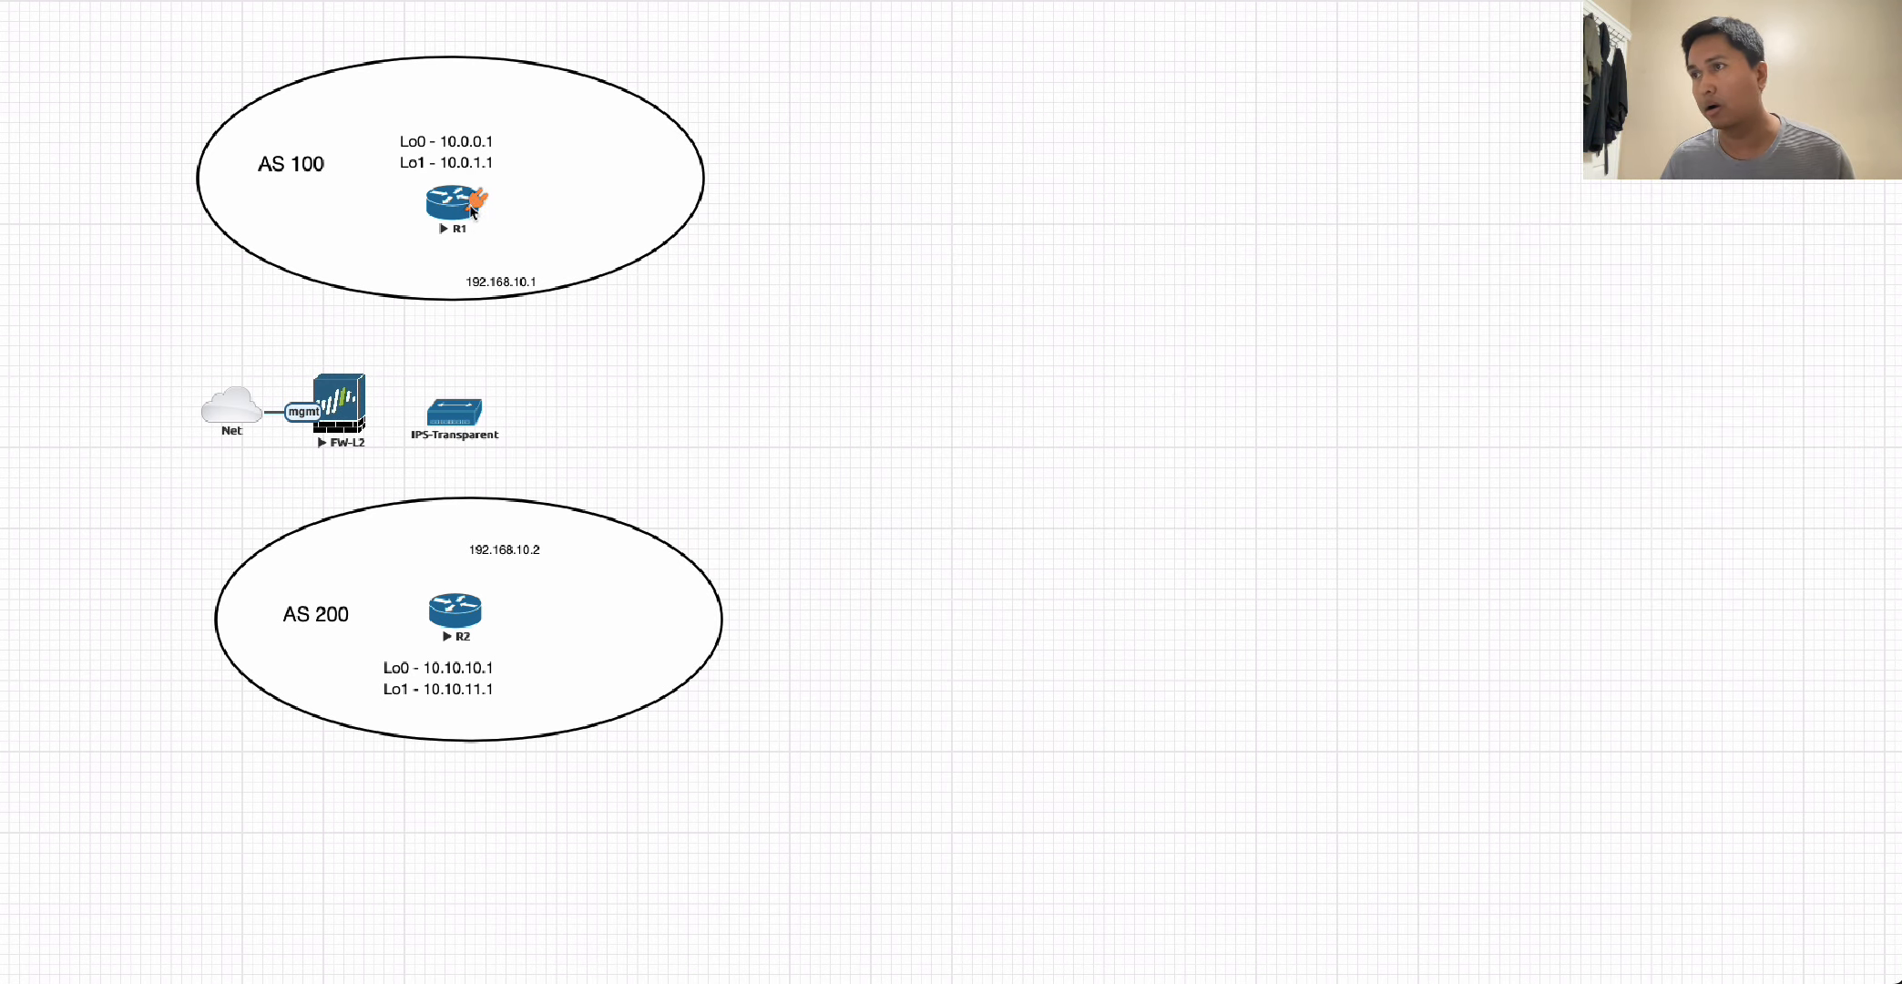
{"action": "left_click_drag", "start_coordinate": [470, 204], "coordinate": [344, 399]}
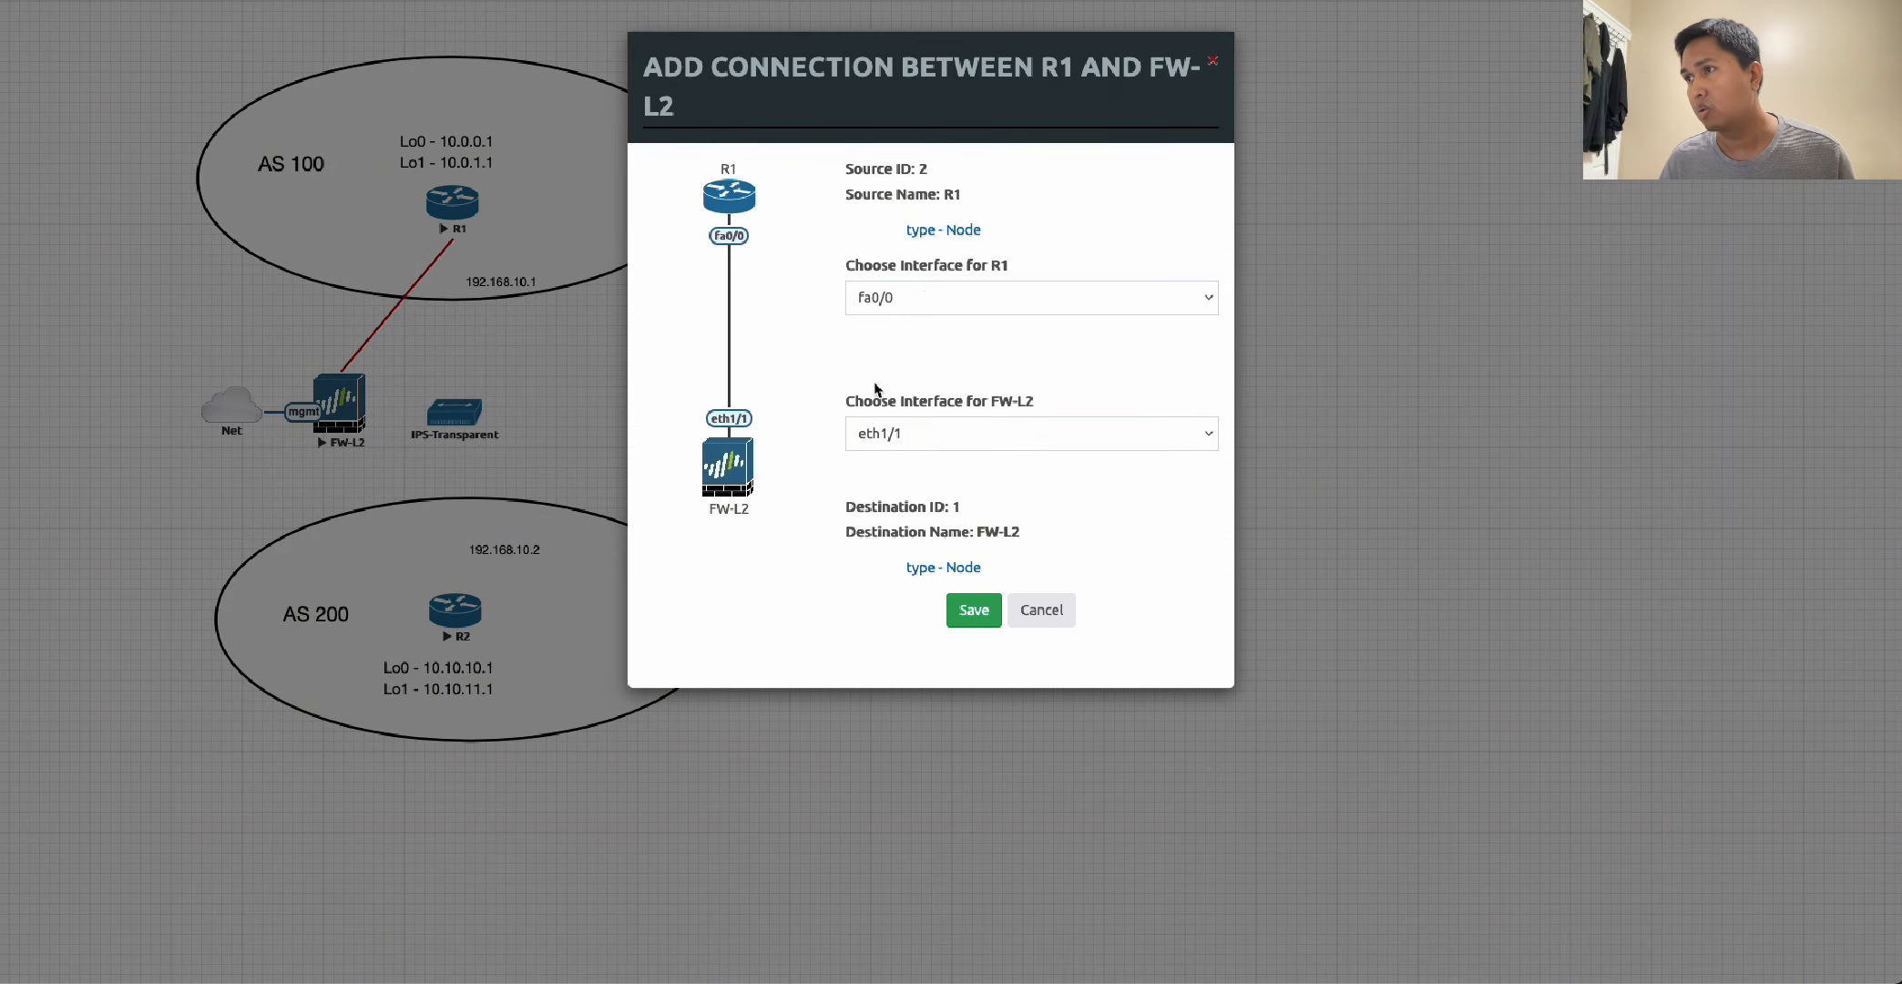
{"action": "left_click", "coordinate": [943, 442]}
{"action": "left_click", "coordinate": [941, 434]}
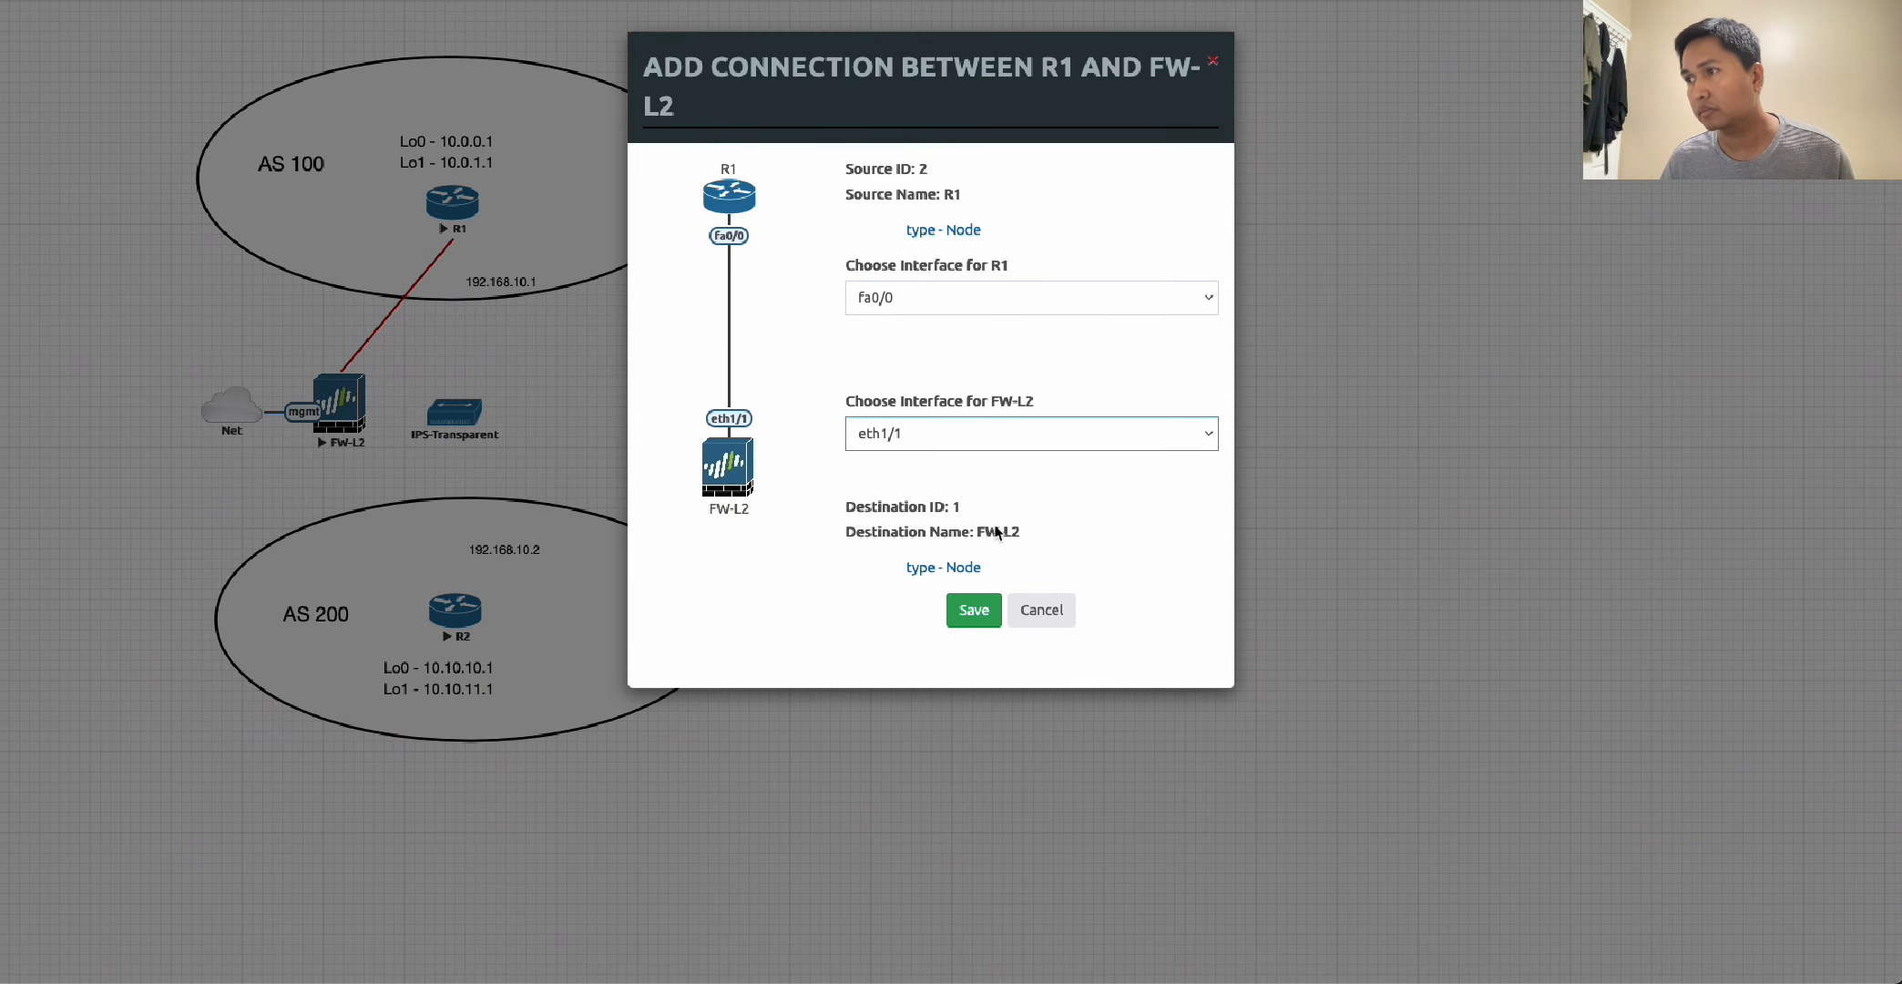
{"action": "left_click", "coordinate": [973, 623]}
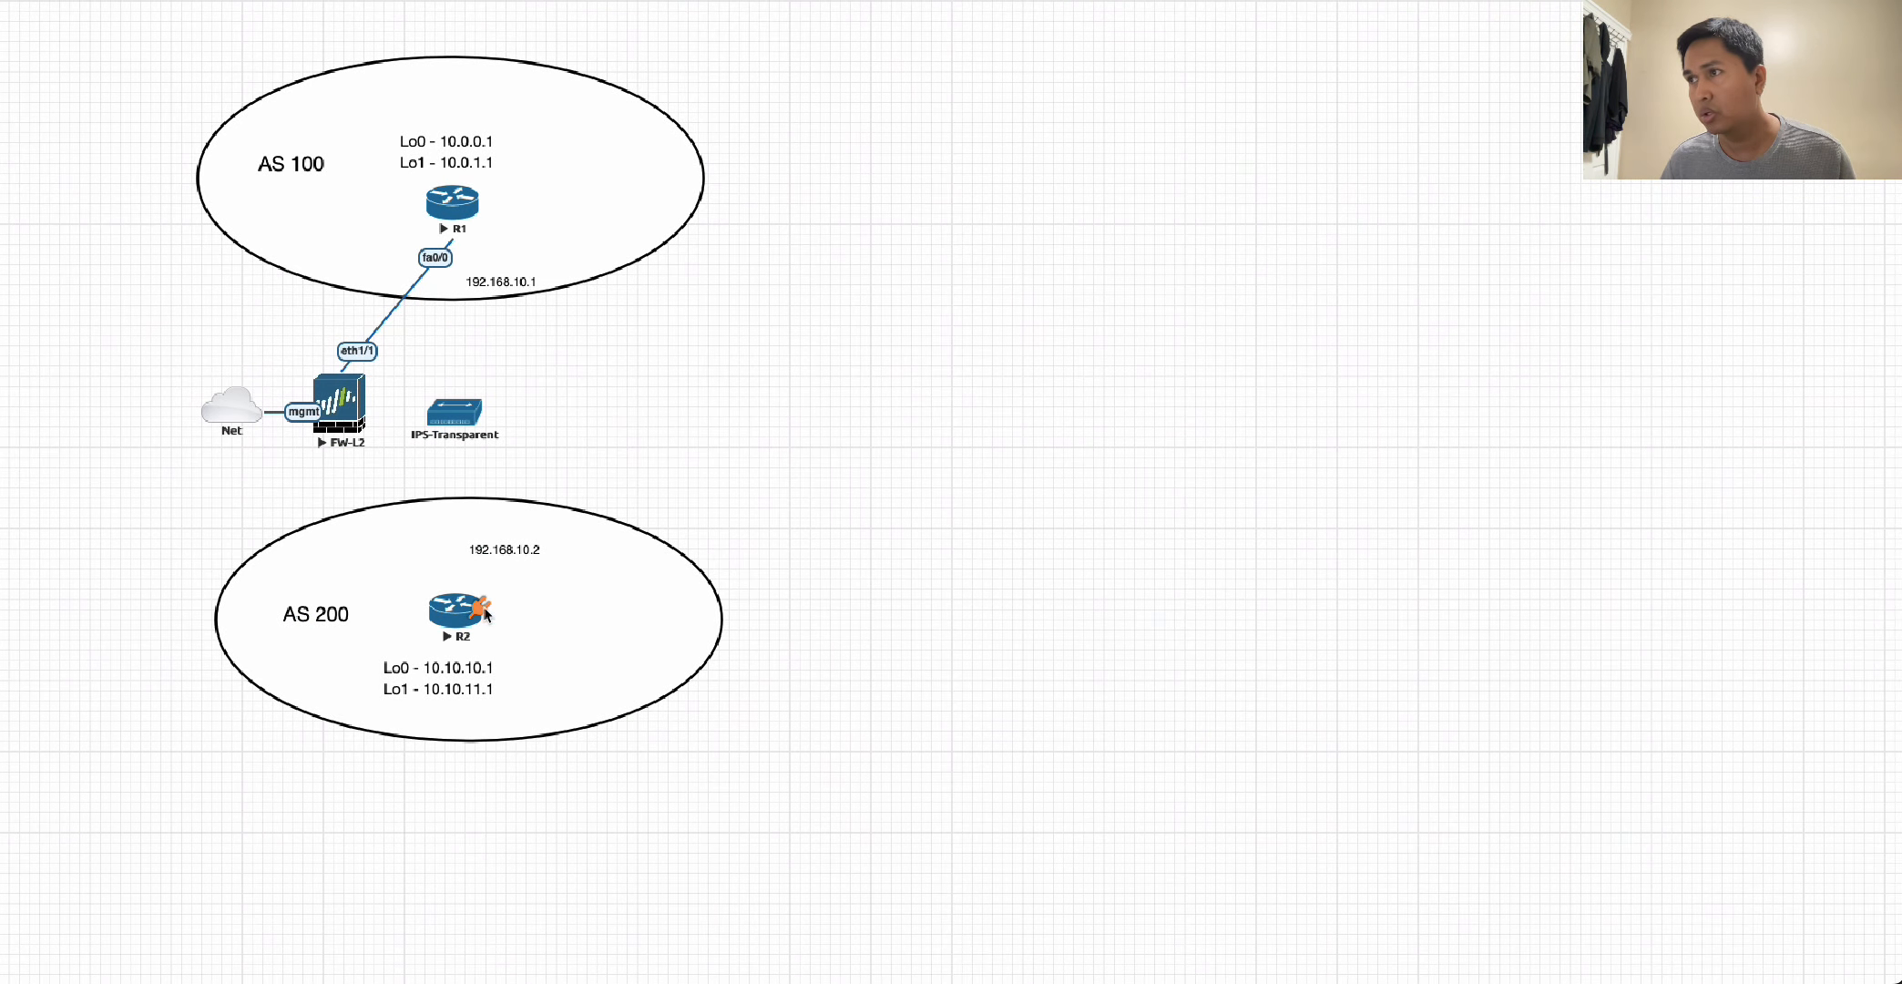
Connect R2's fa0/0 interface to eth1/2 of FW-L2, and place FW-L2 between the two routers with IPS-Transparent moved aside.
{"action": "left_click_drag", "start_coordinate": [483, 610], "coordinate": [339, 401]}
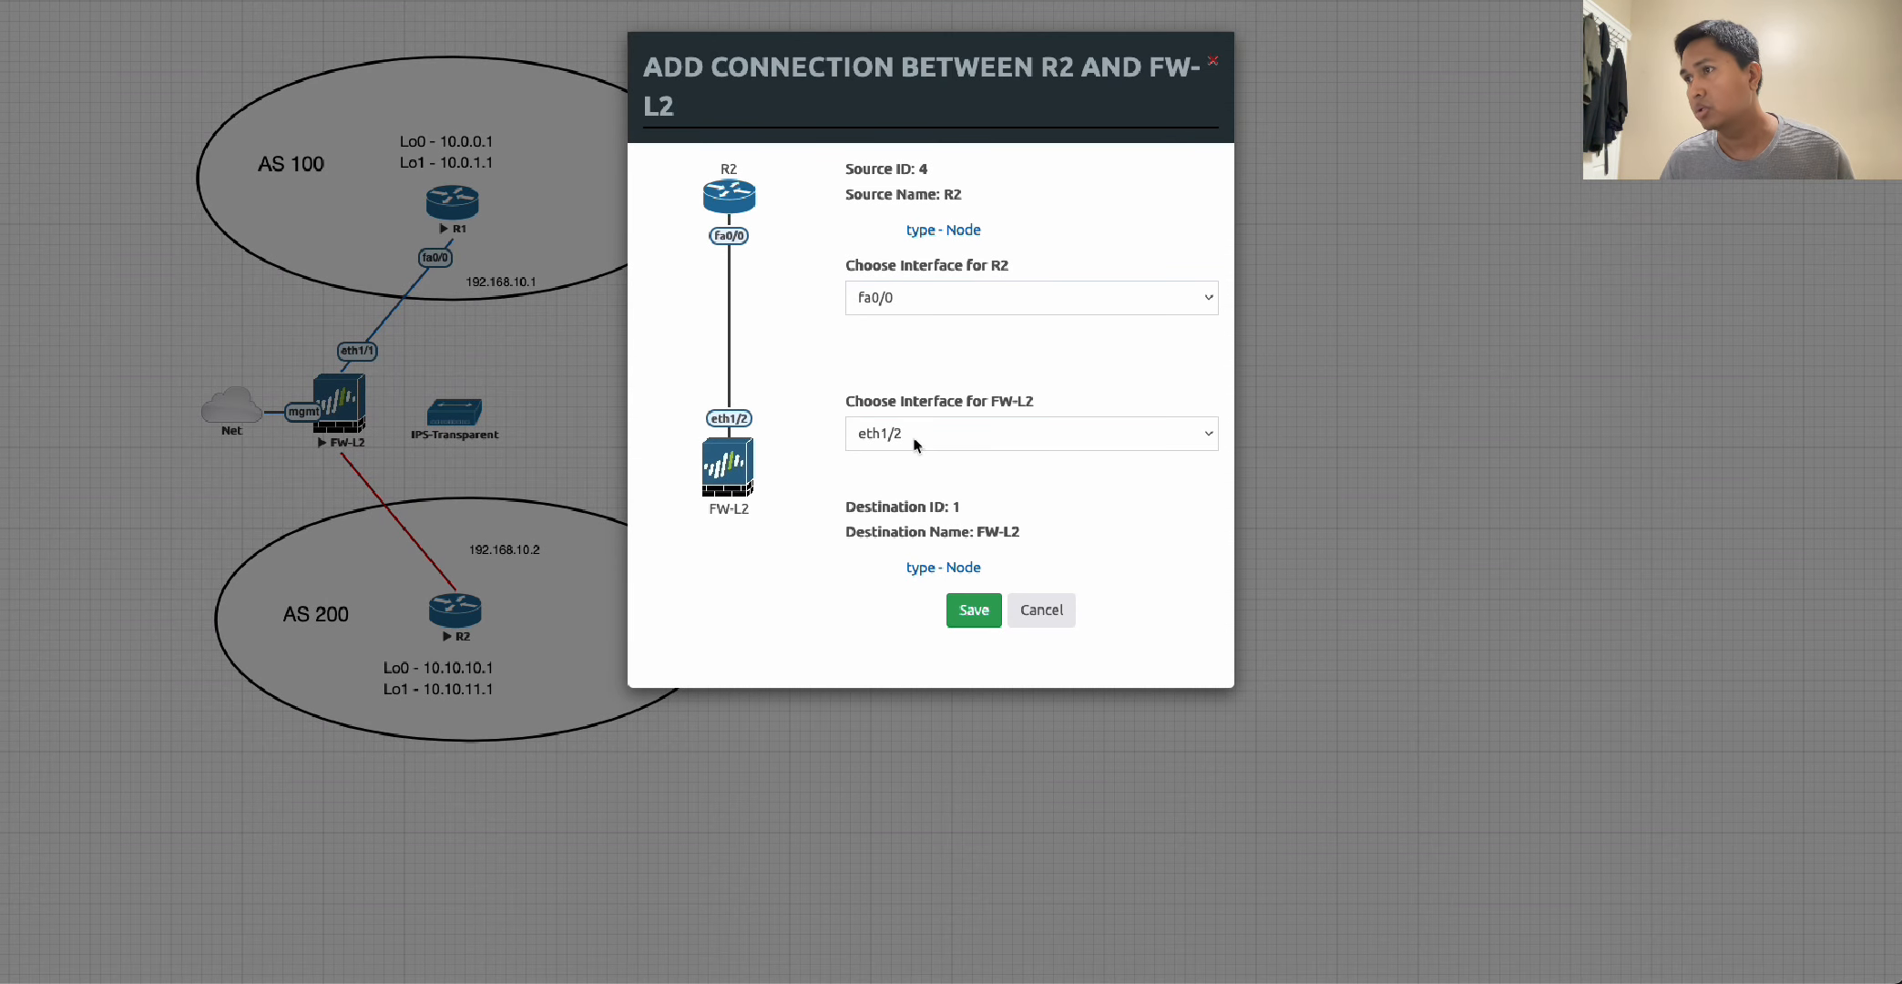
{"action": "left_click", "coordinate": [974, 623]}
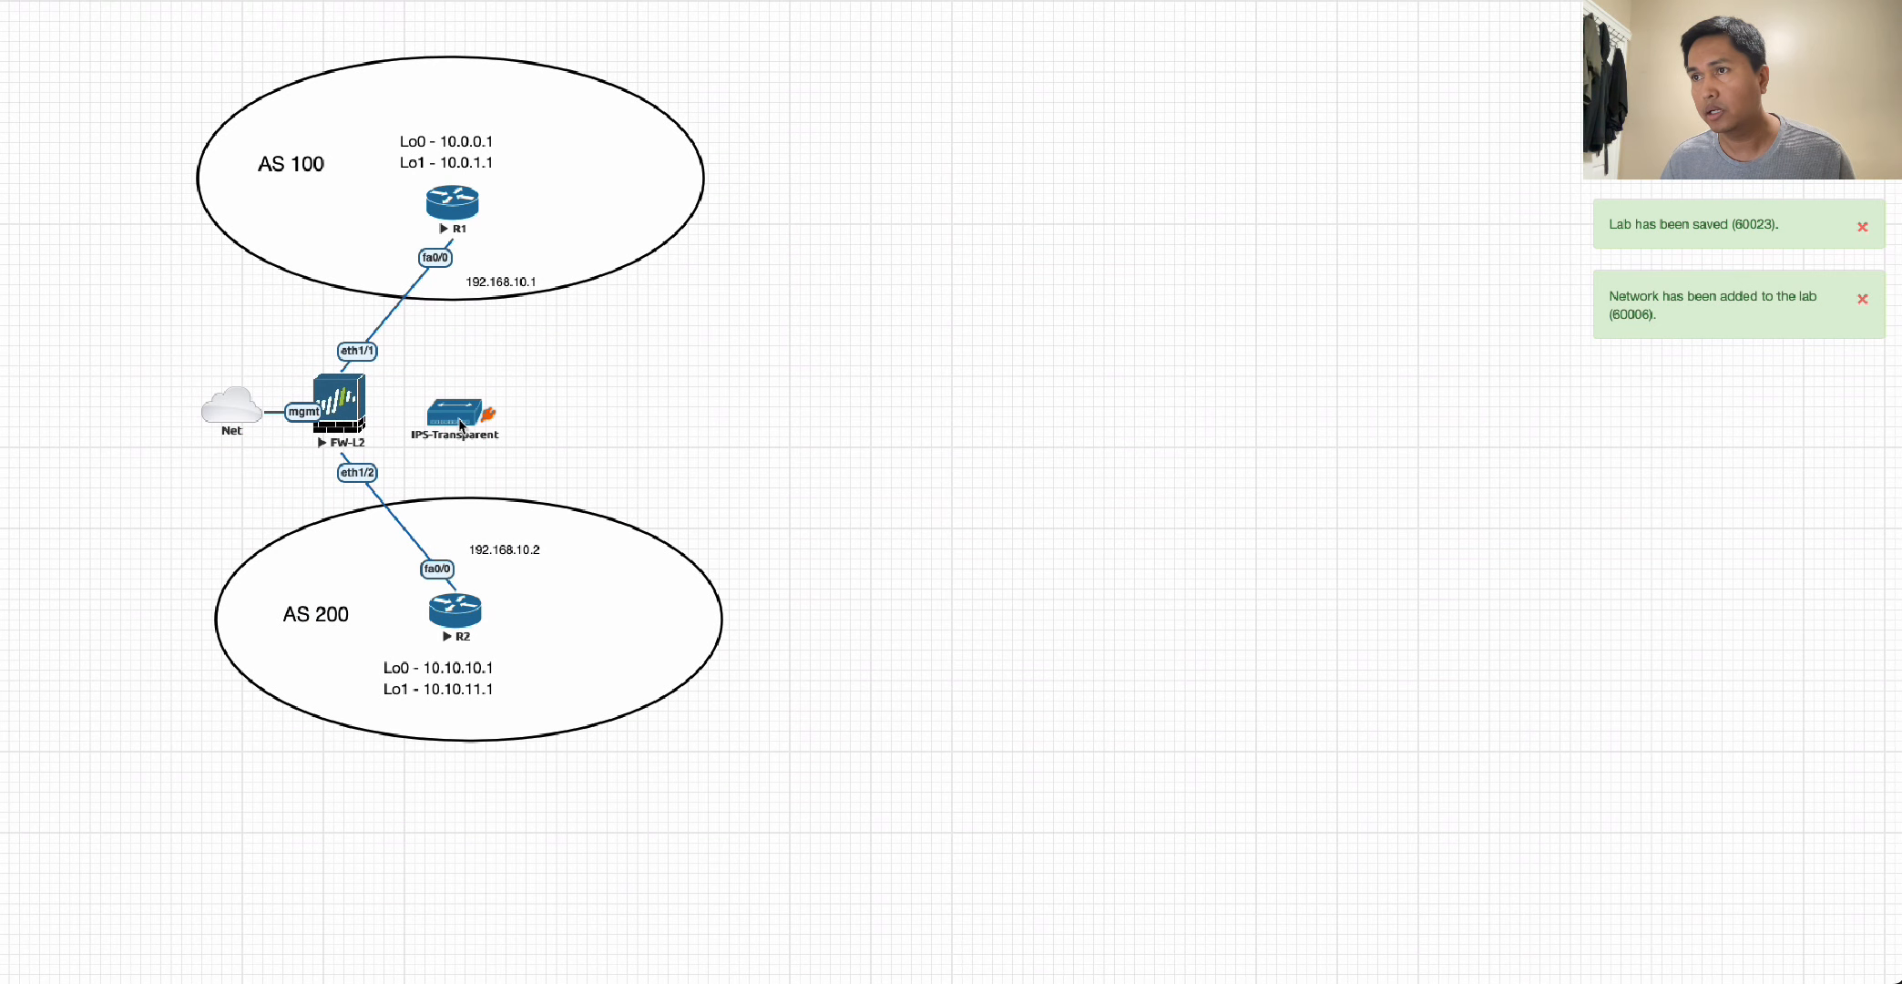
{"action": "left_click_drag", "start_coordinate": [460, 421], "coordinate": [655, 418]}
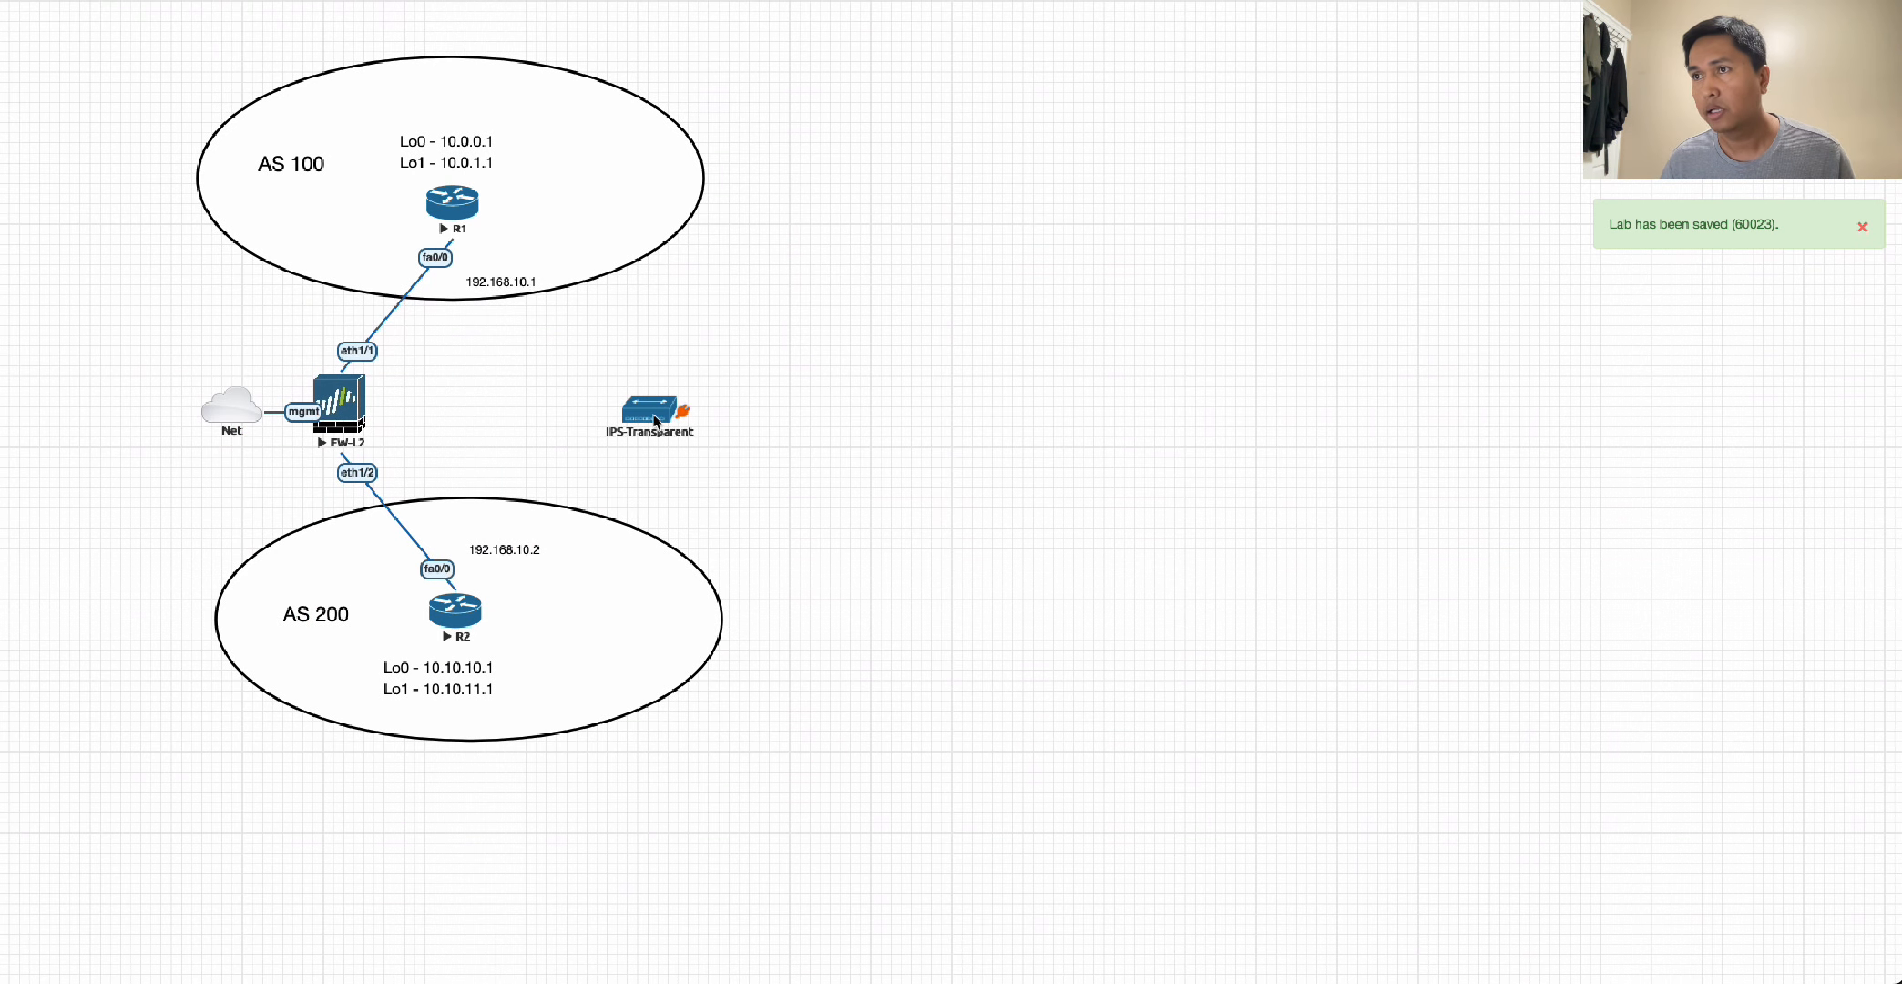
{"action": "left_click_drag", "start_coordinate": [362, 417], "coordinate": [455, 416]}
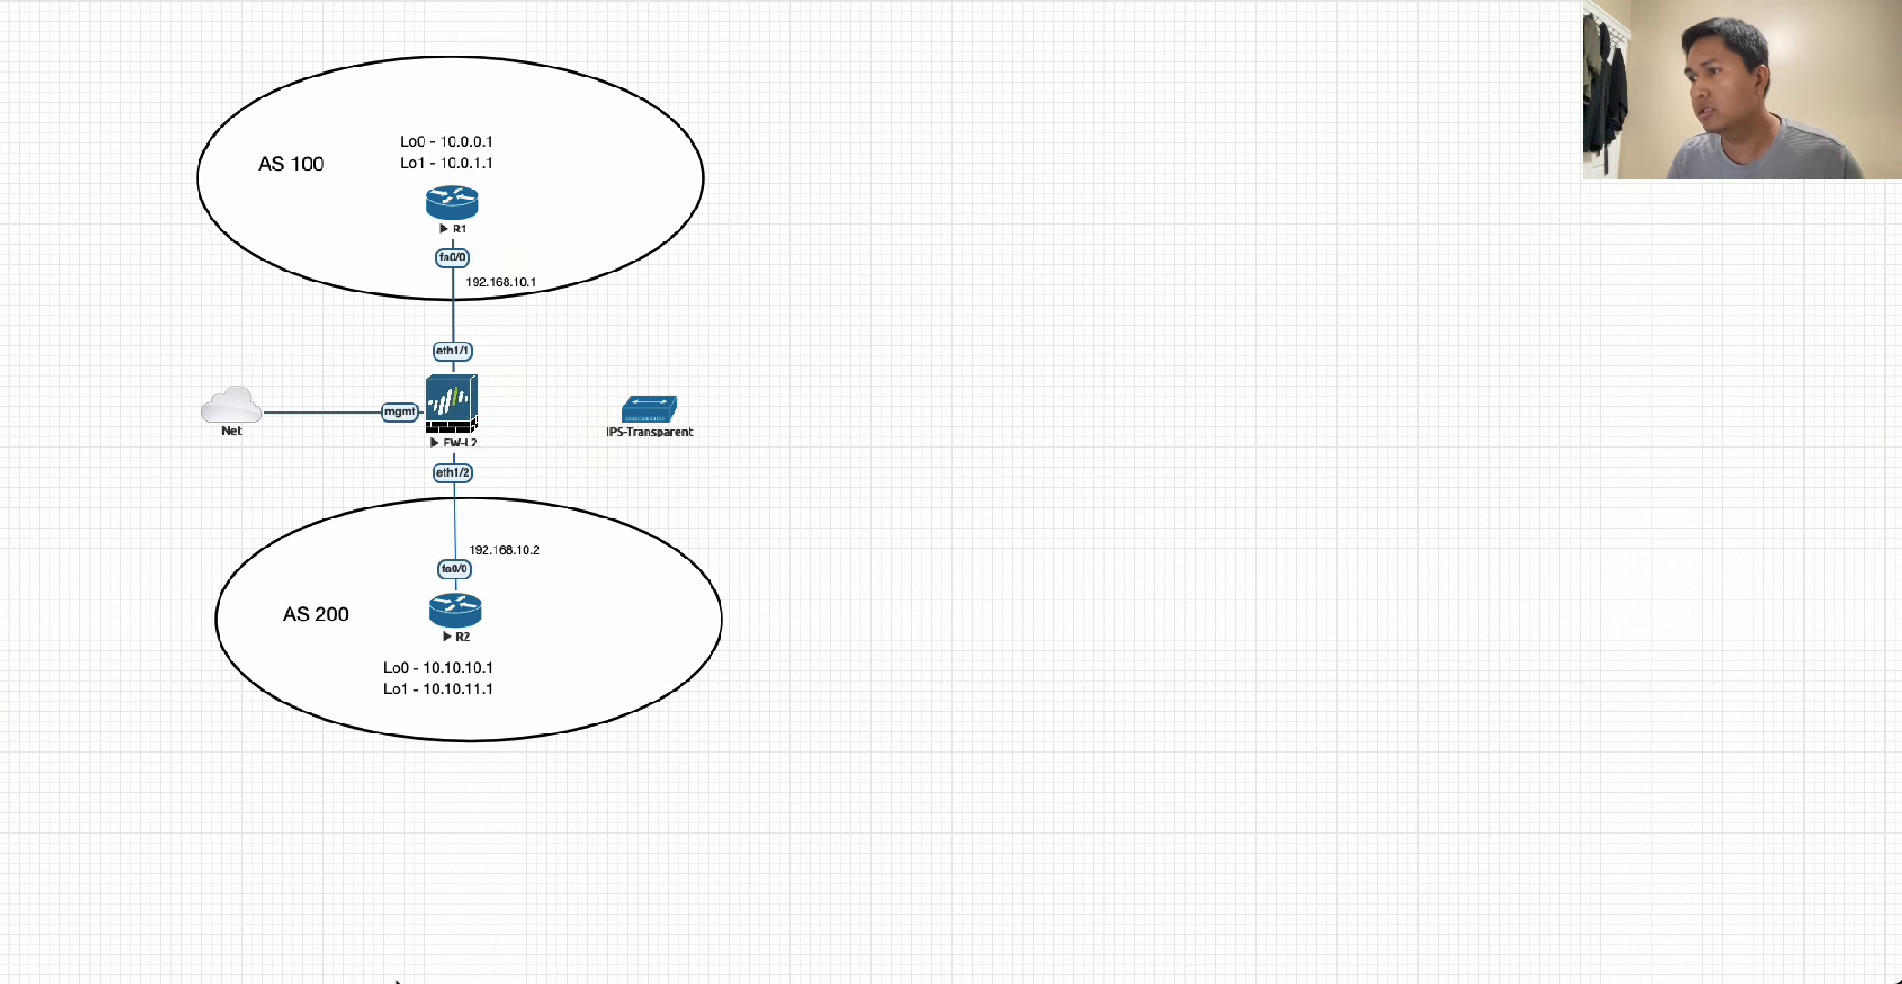
Test the link through FW-L2 by pinging 192.168.10.2 from R1 with source 192.168.10.1, and 192.168.10.1 from R2.
{"action": "key", "text": "super+Tab"}
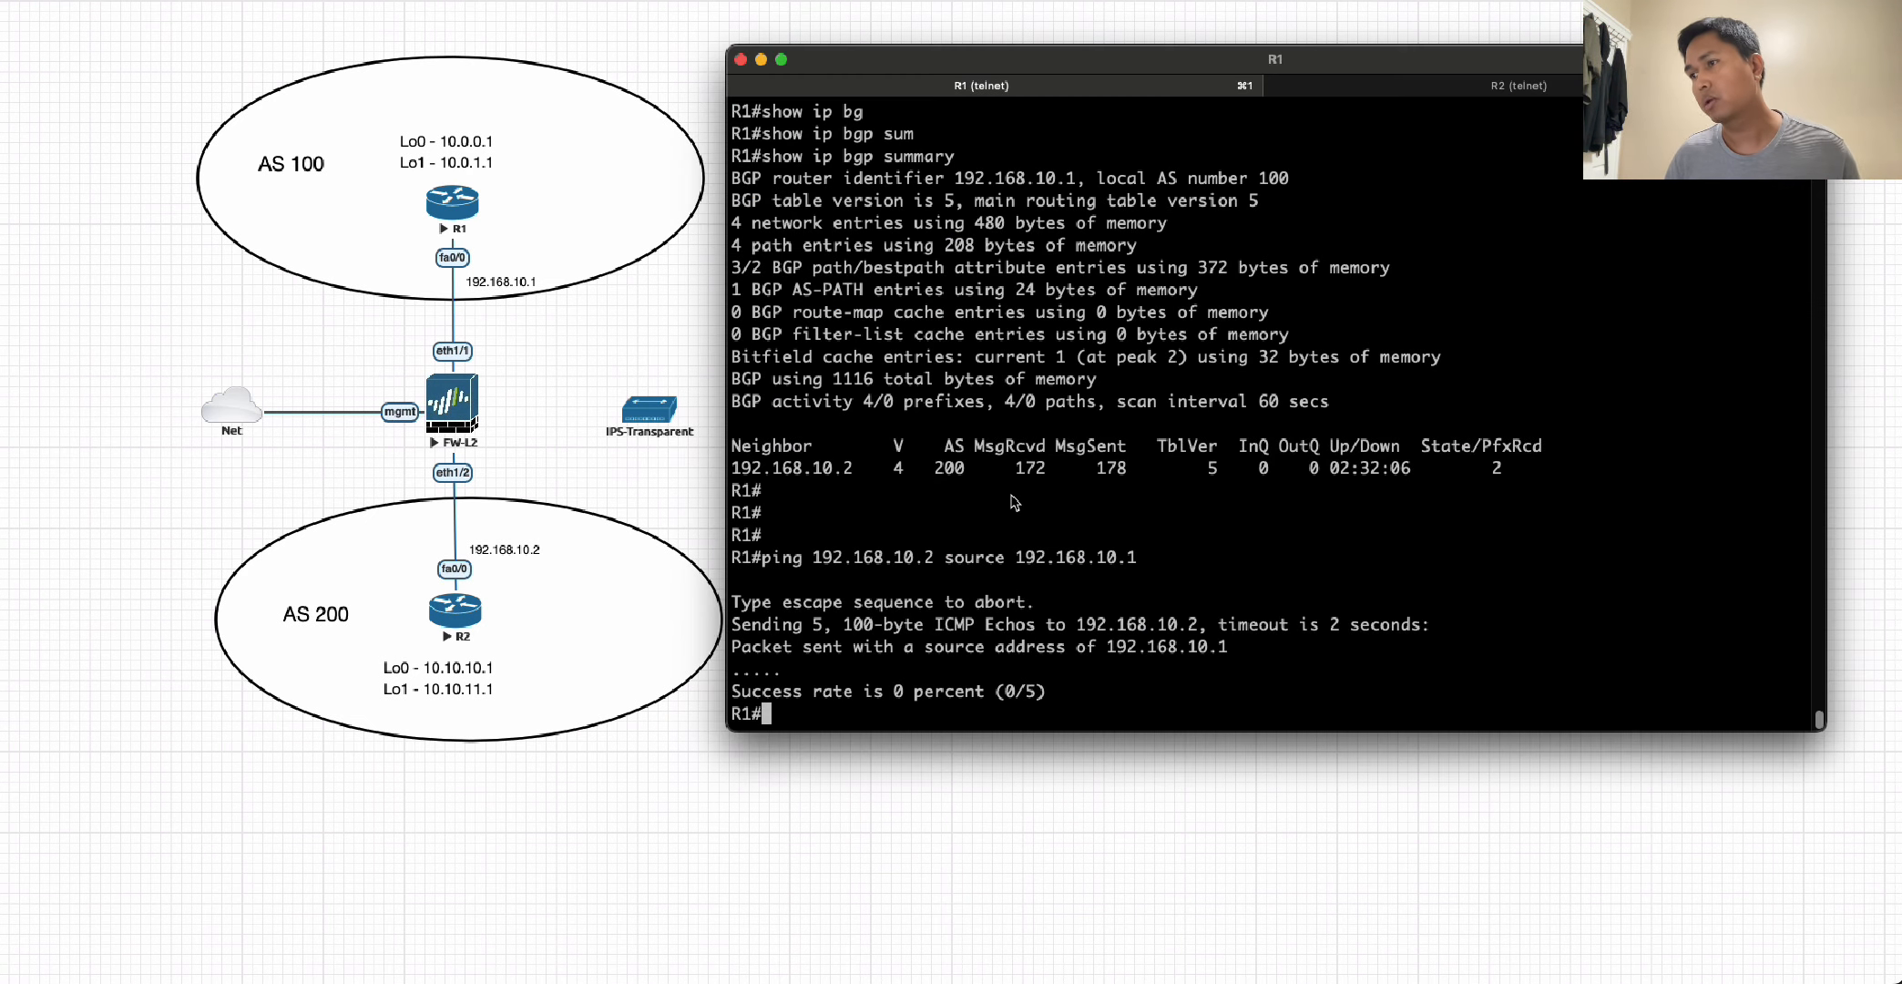
{"action": "key", "text": "Up"}
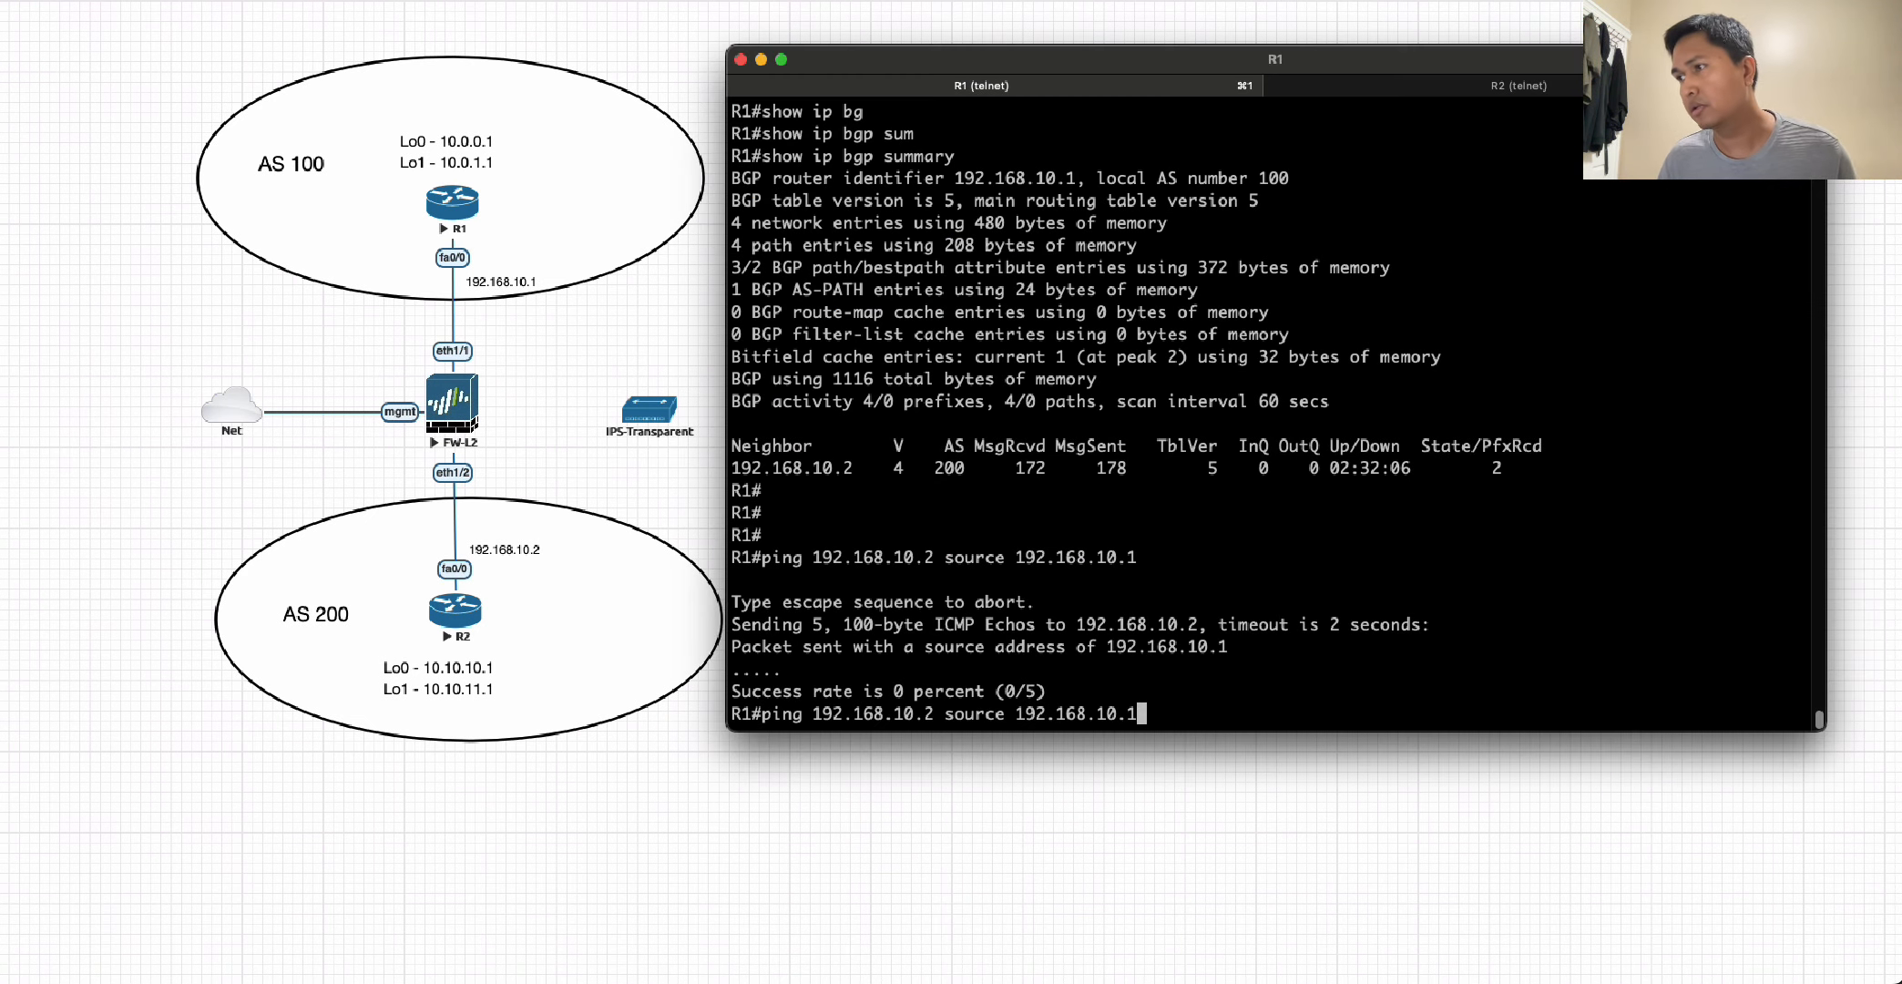
{"action": "key", "text": "Return"}
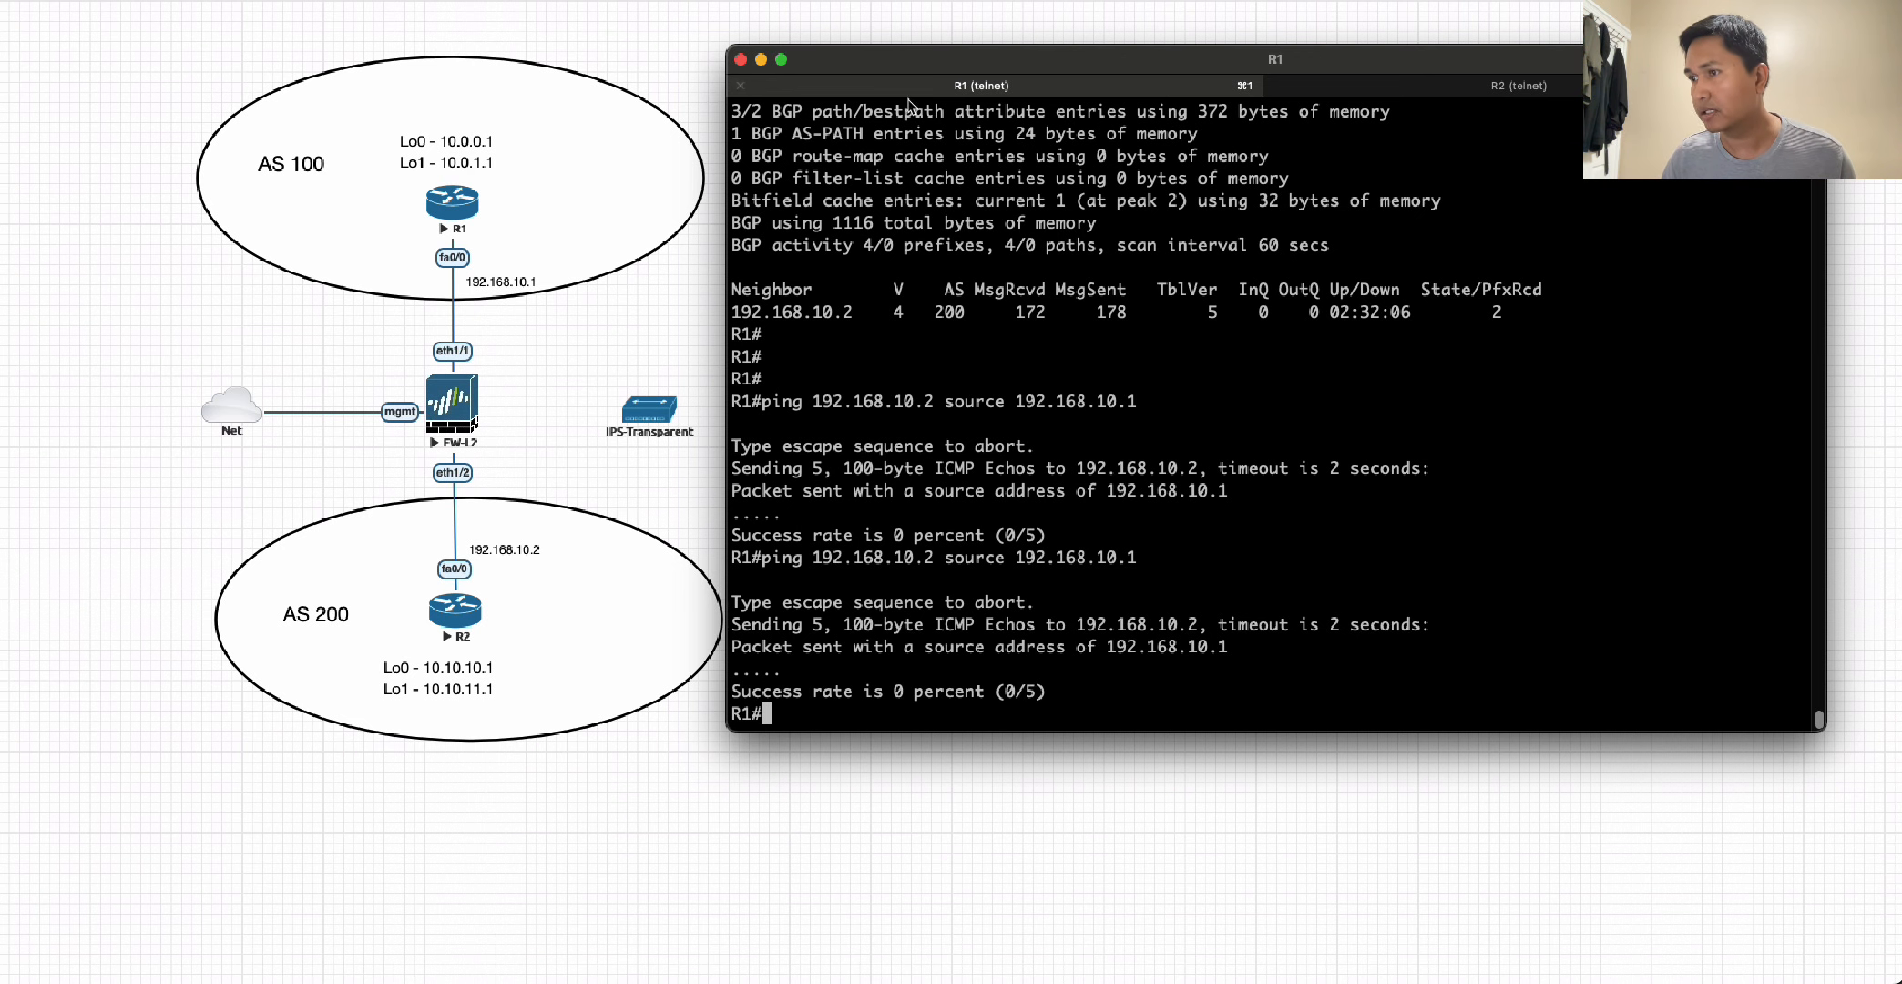
{"action": "left_click", "coordinate": [1387, 85]}
{"action": "key", "text": "Up"}
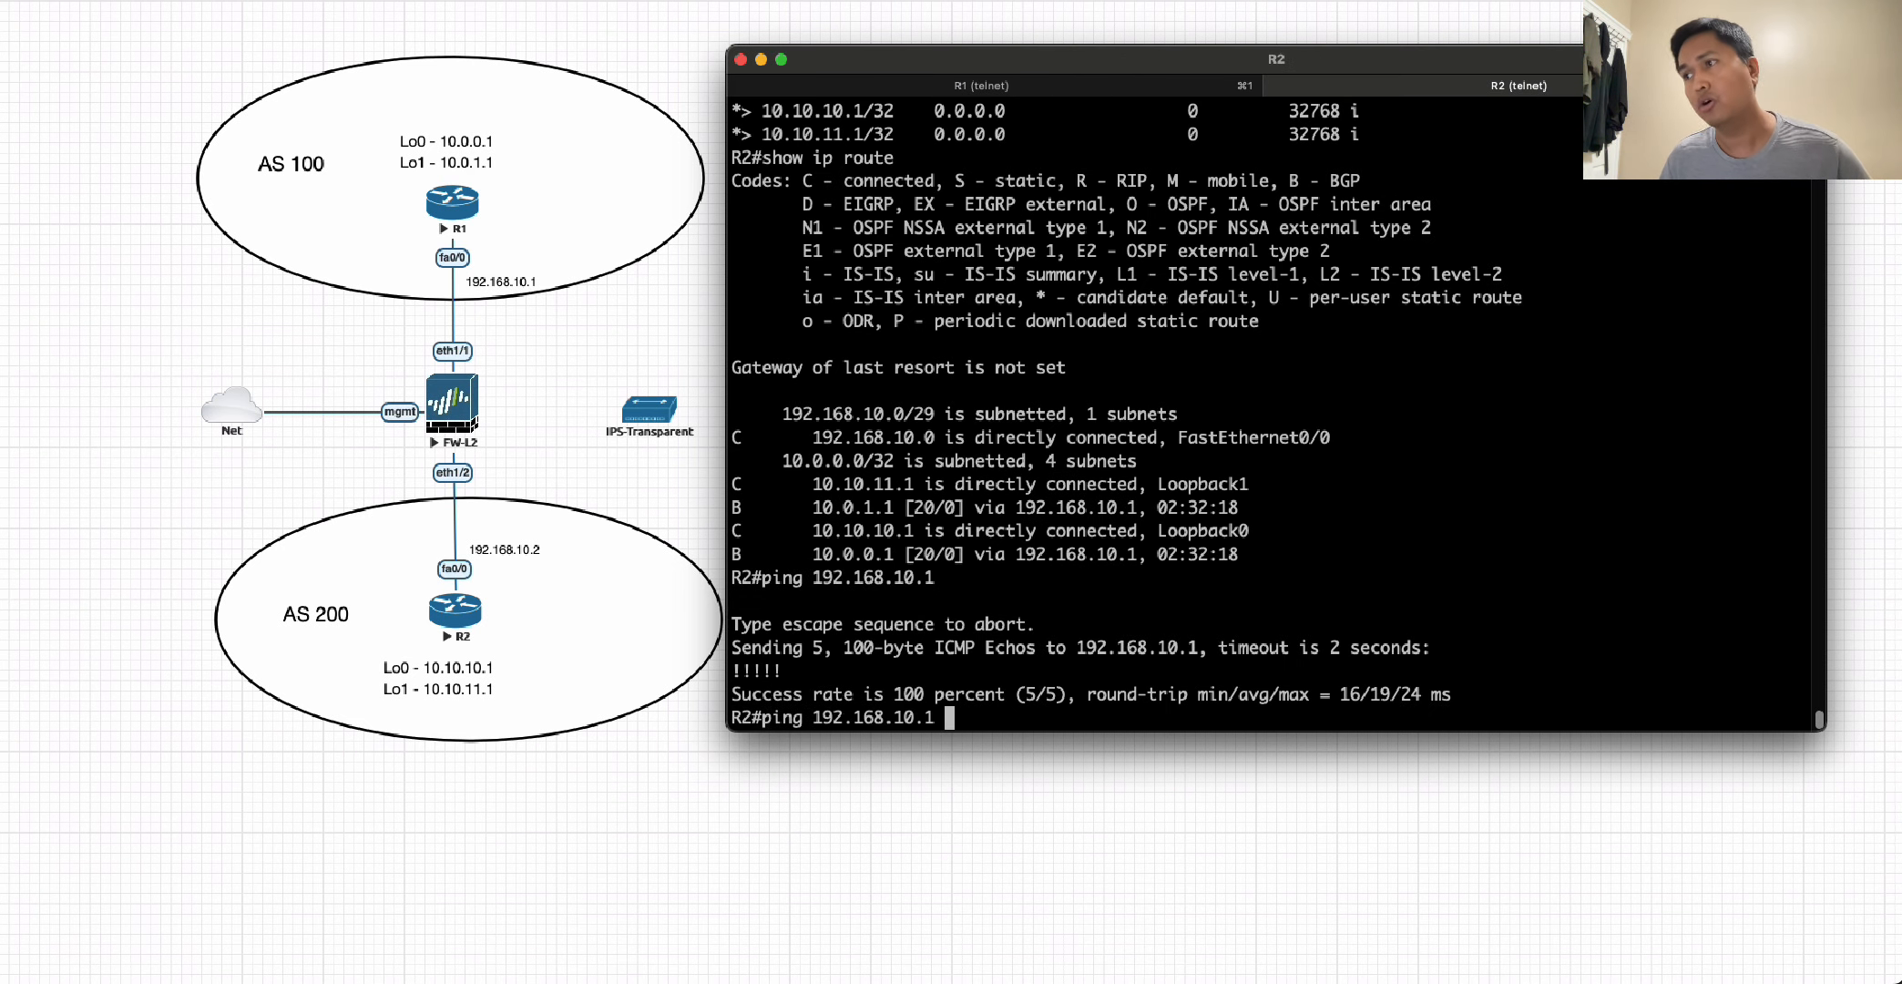
{"action": "key", "text": "Return"}
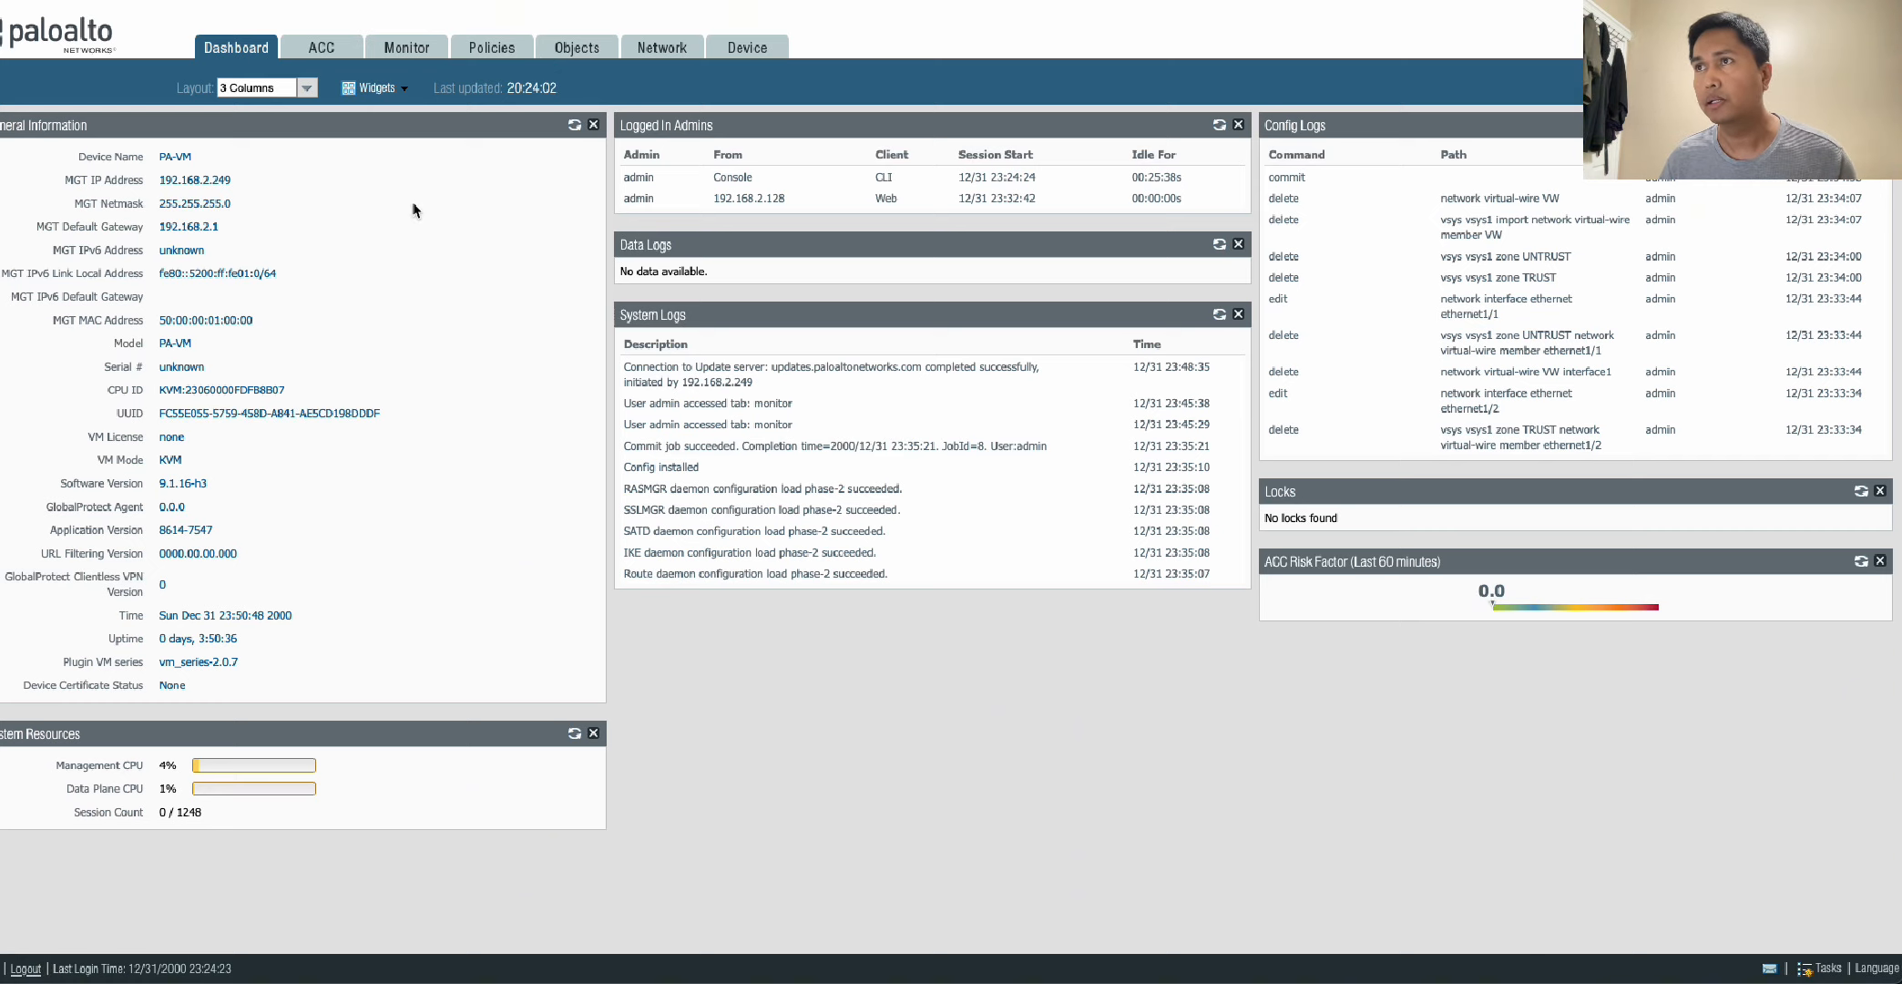
In the Palo Alto web interface, edit interface ethernet1/1 and set its interface type to Virtual Wire.
{"action": "left_click", "coordinate": [592, 53]}
{"action": "left_click", "coordinate": [660, 53]}
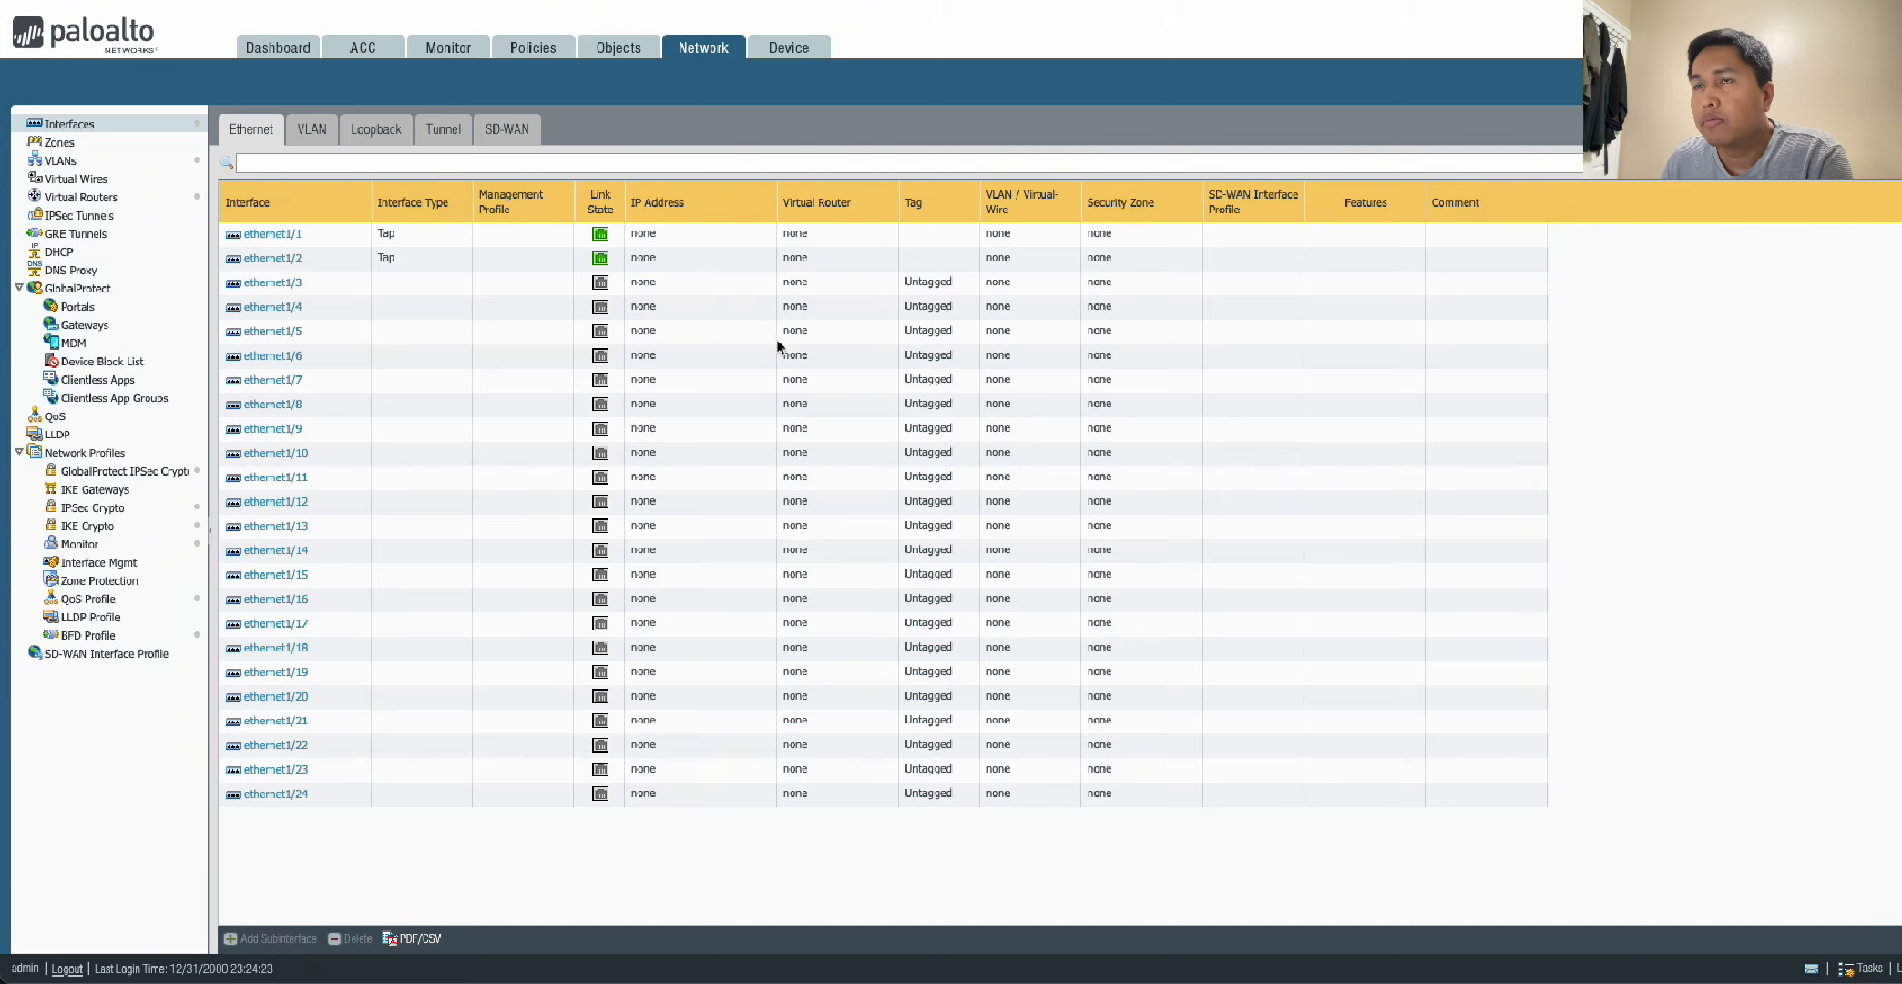
{"action": "left_click", "coordinate": [272, 235]}
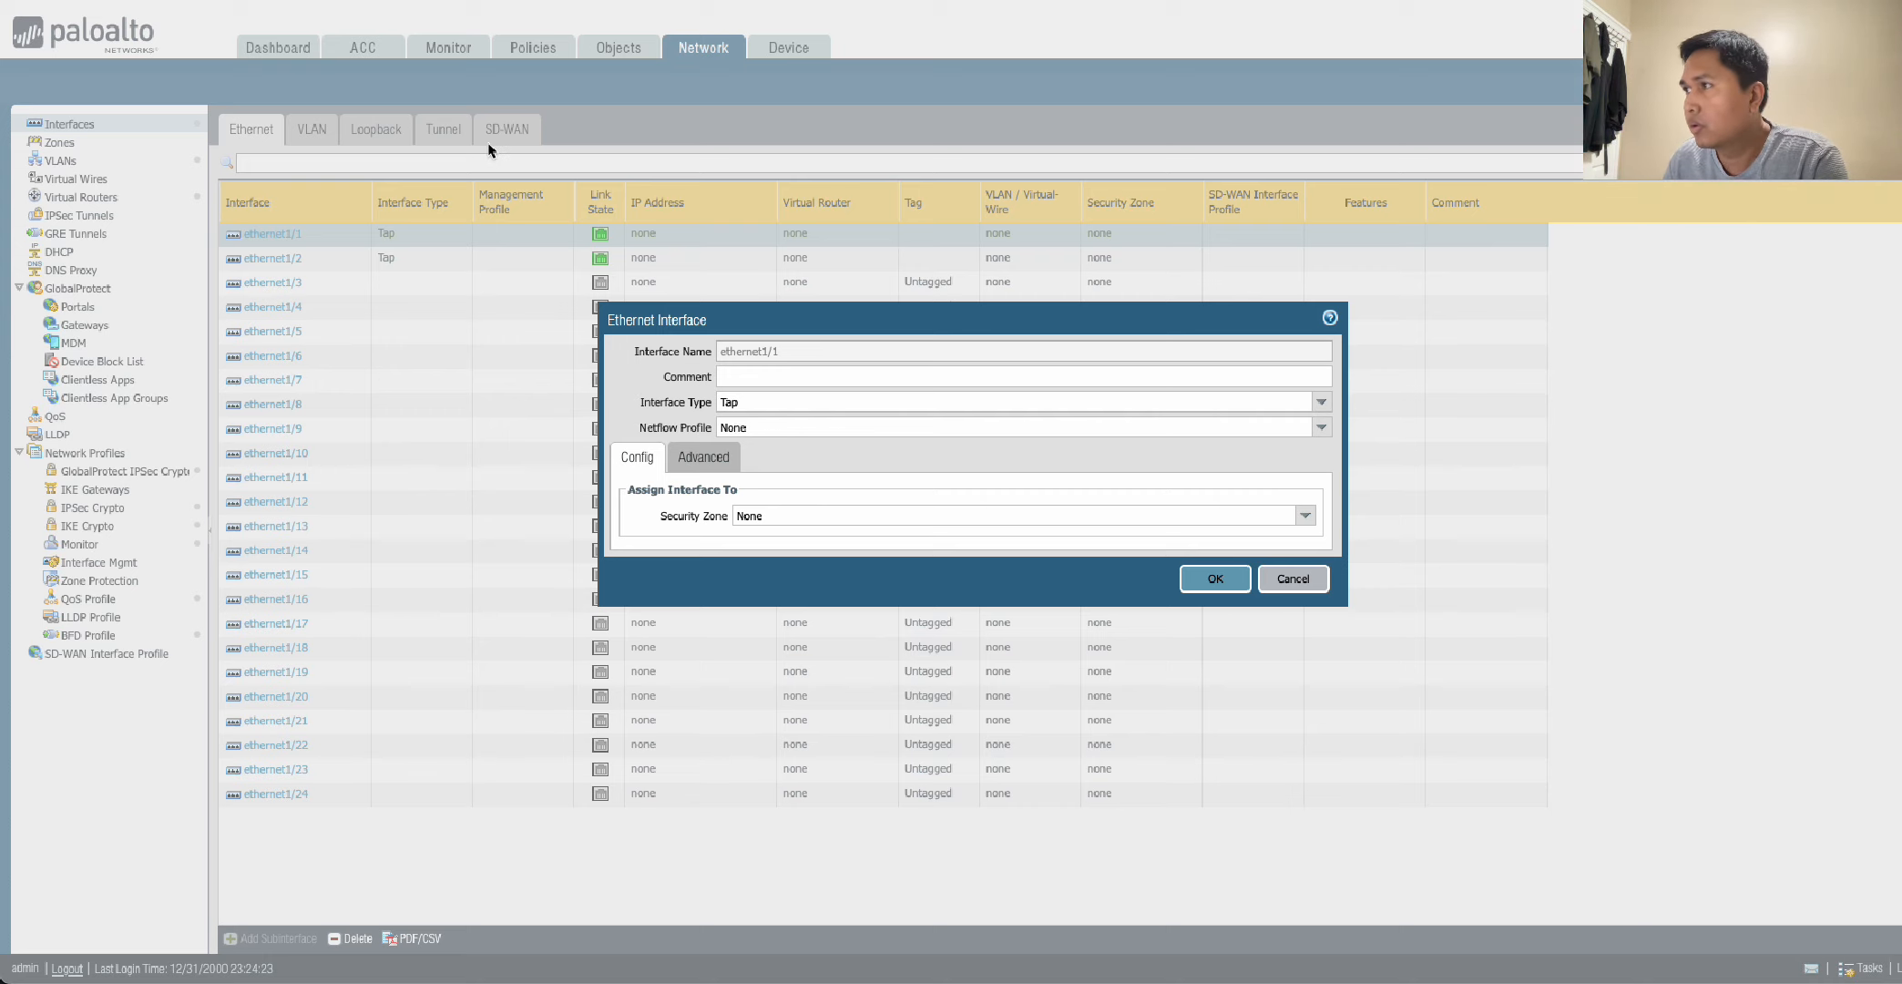
{"action": "left_click", "coordinate": [1319, 403]}
{"action": "left_click", "coordinate": [763, 470]}
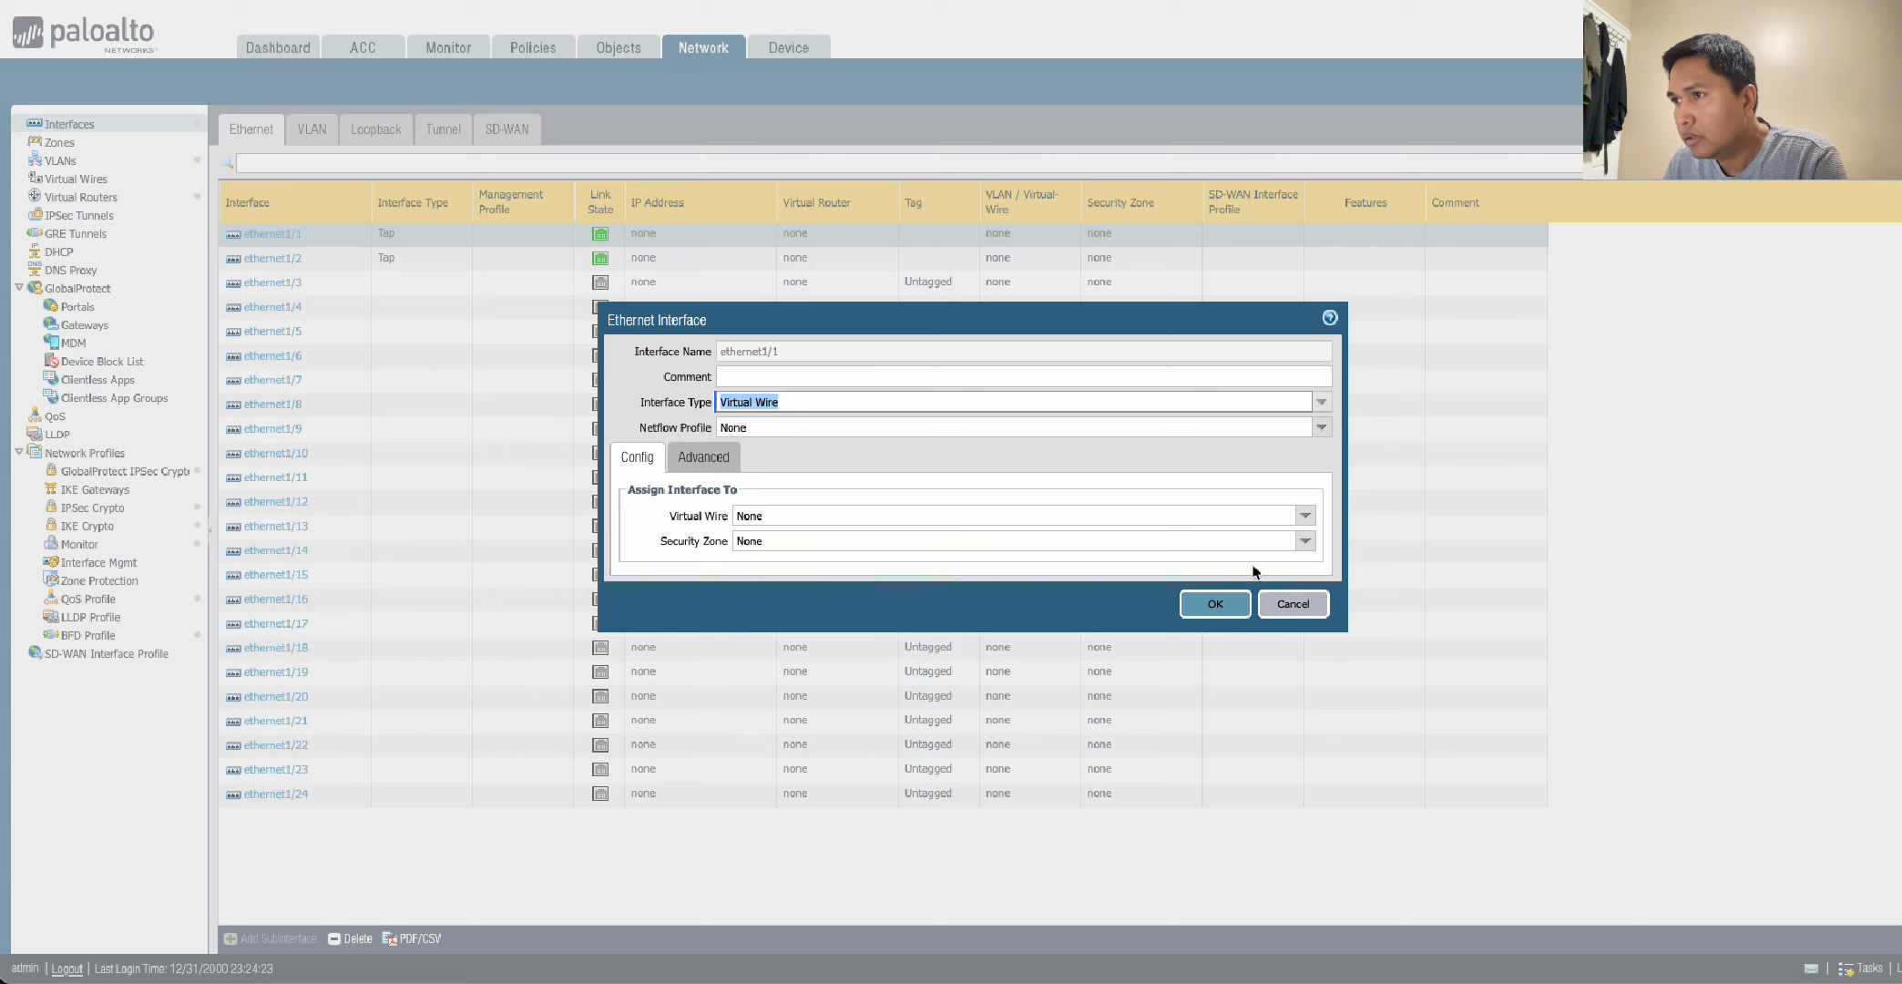
Create a new virtual wire named VW and assign it to ethernet1/1.
{"action": "left_click", "coordinate": [1307, 518]}
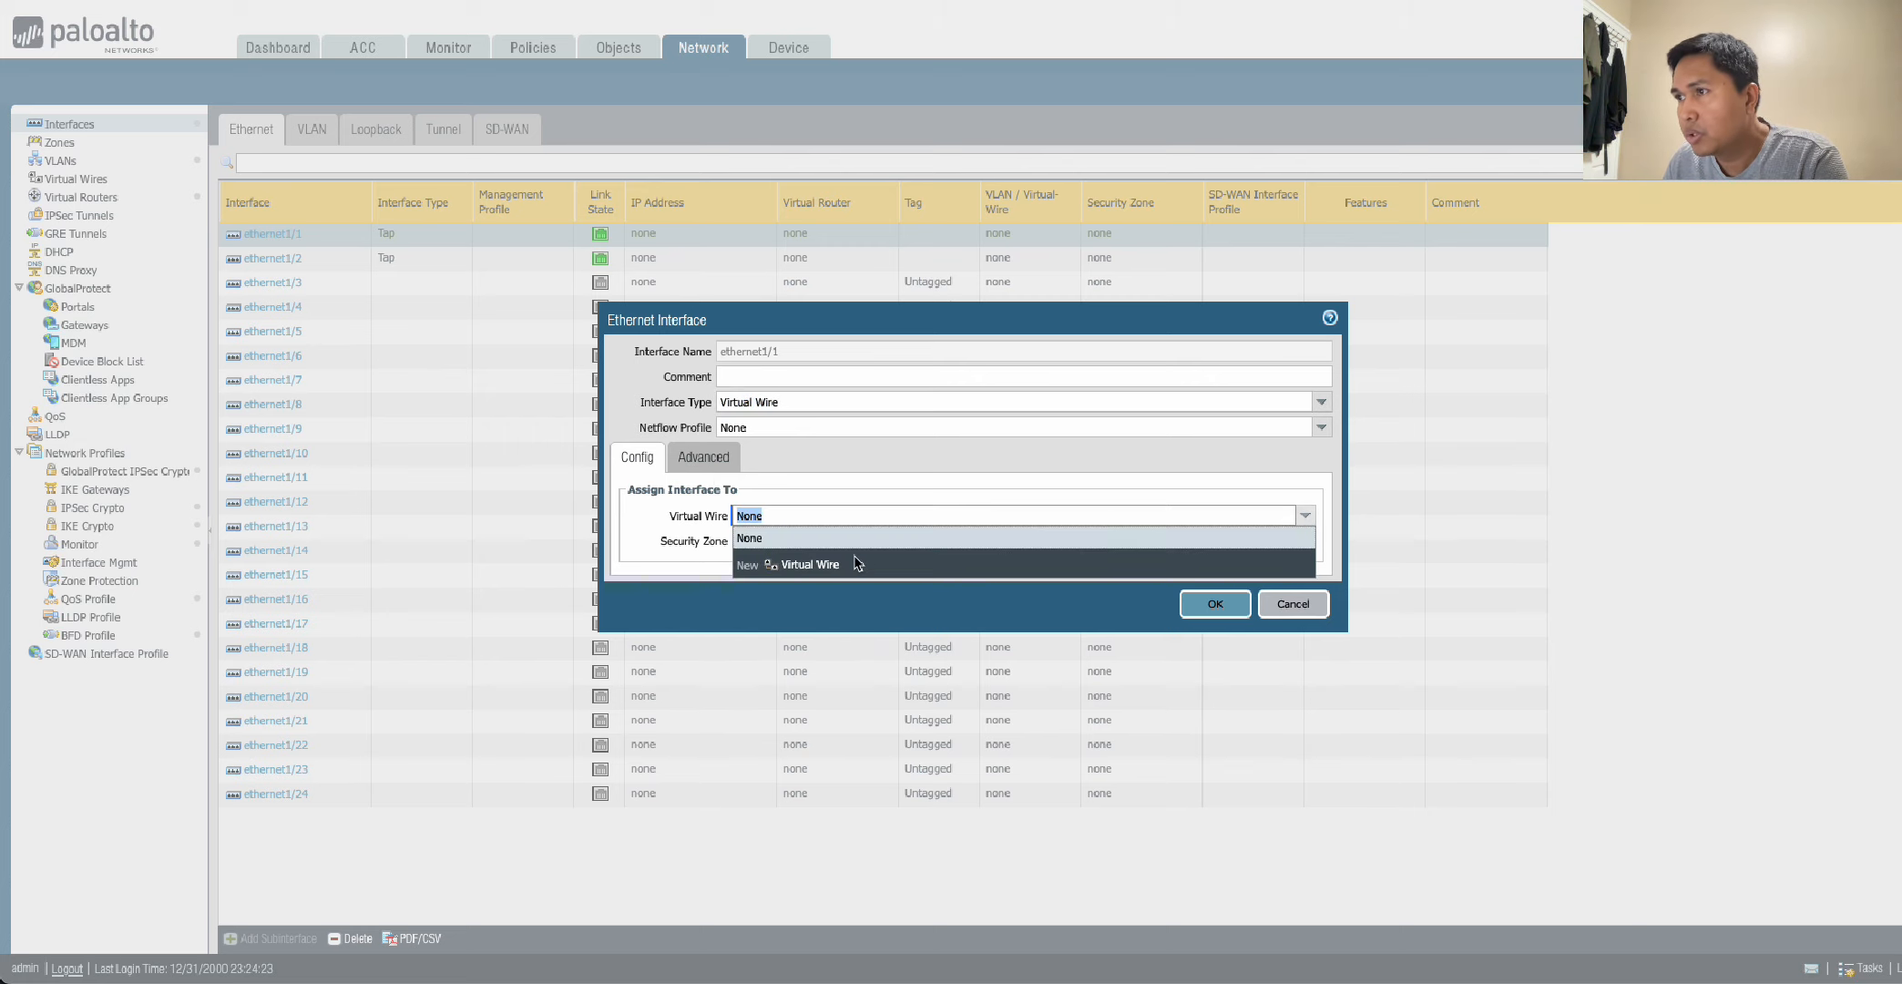
{"action": "left_click", "coordinate": [810, 564]}
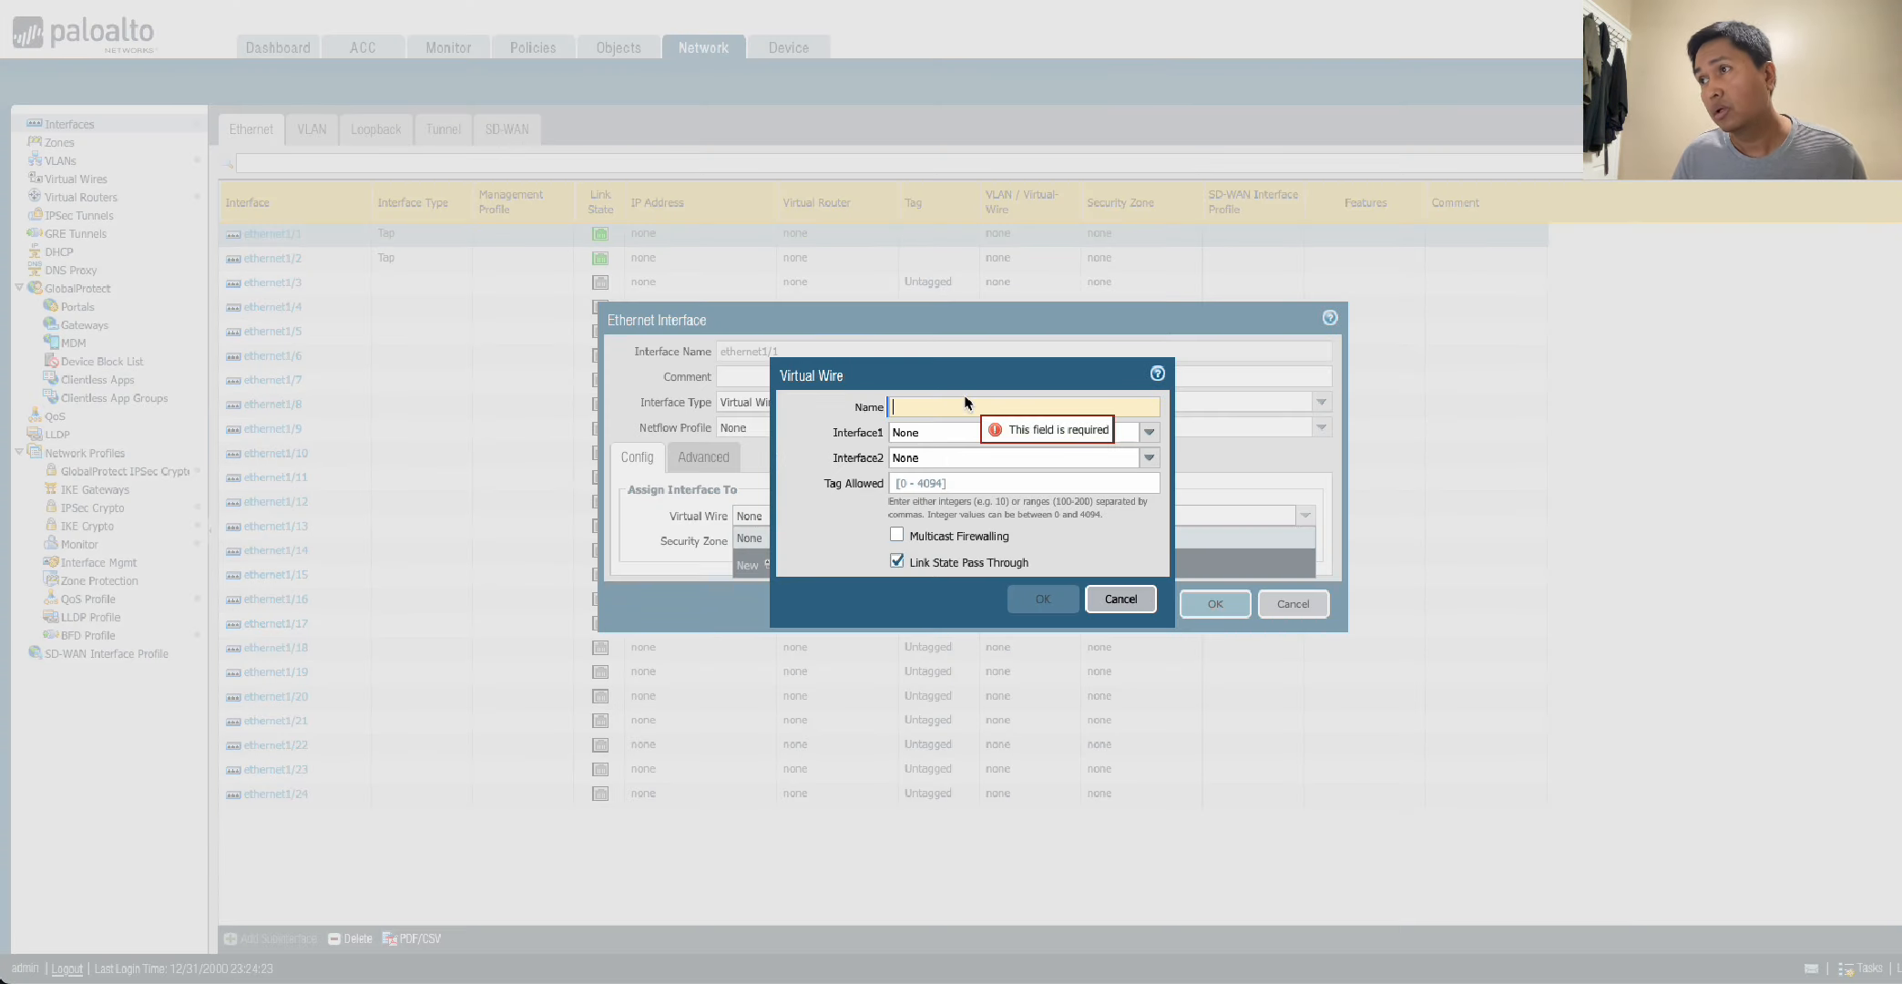
{"action": "type", "text": "VW"}
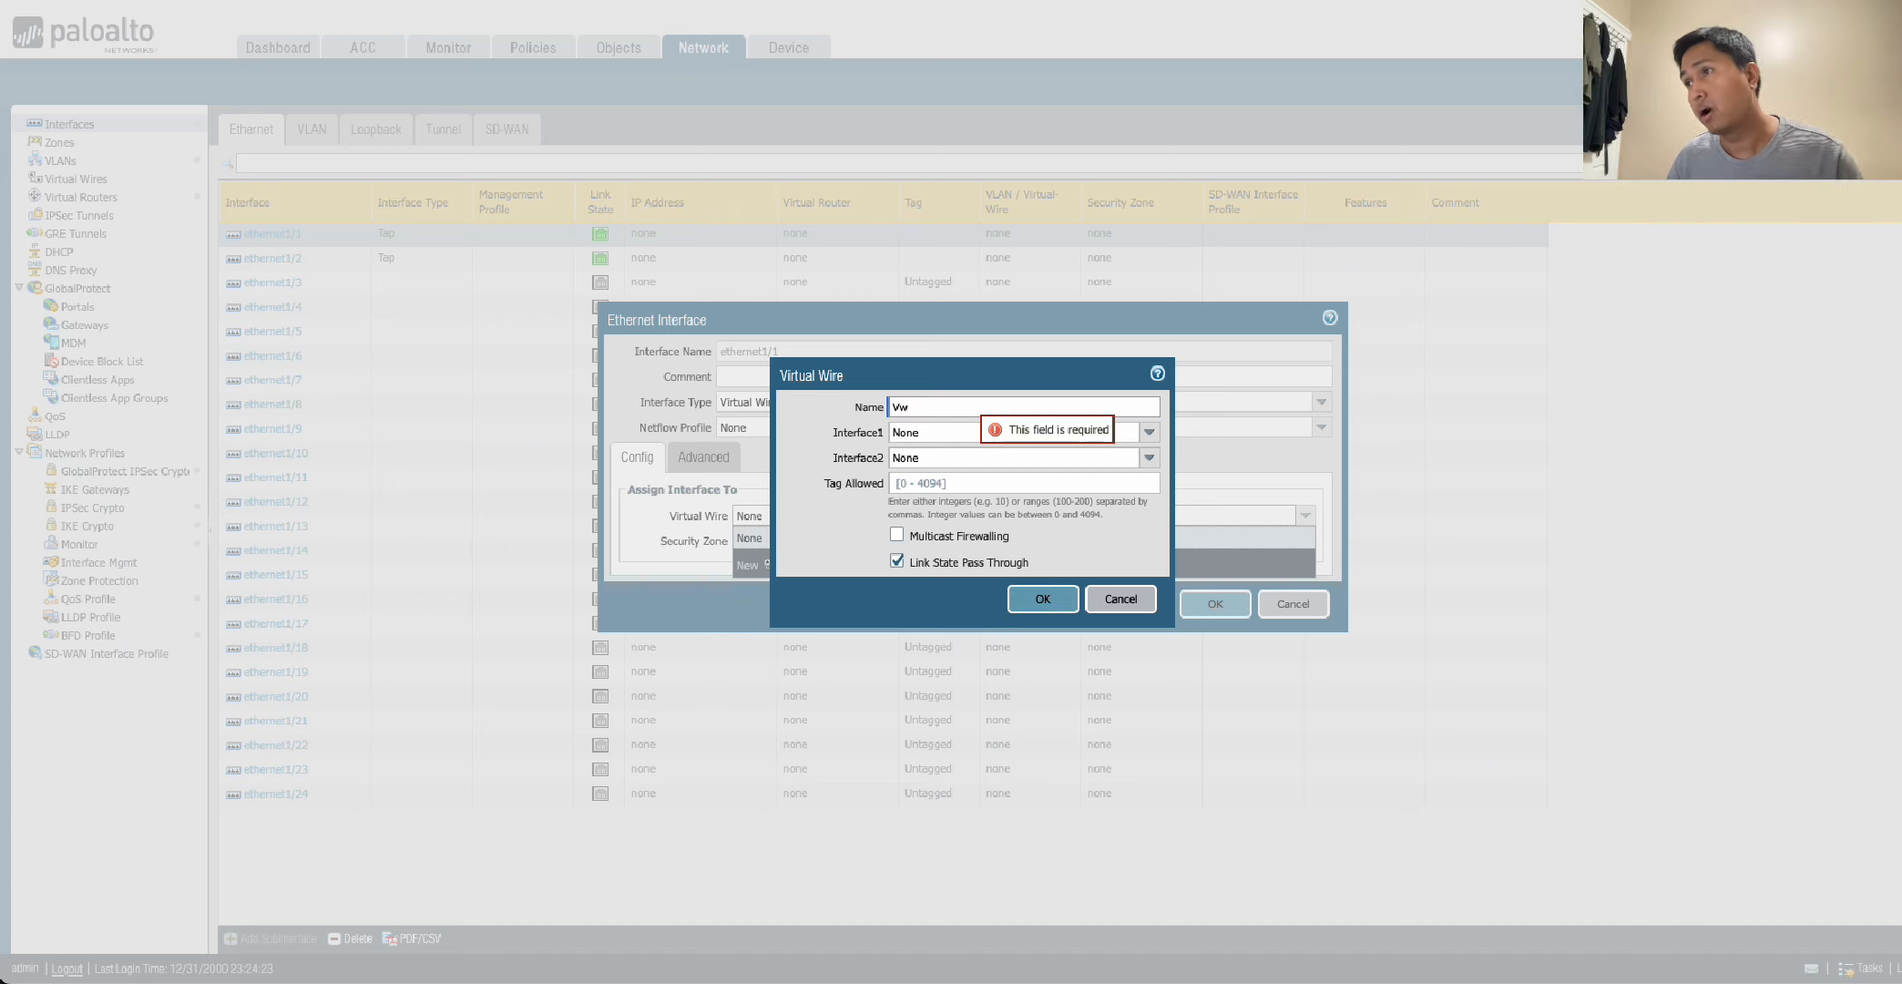
{"action": "key", "text": "Caps_Lock"}
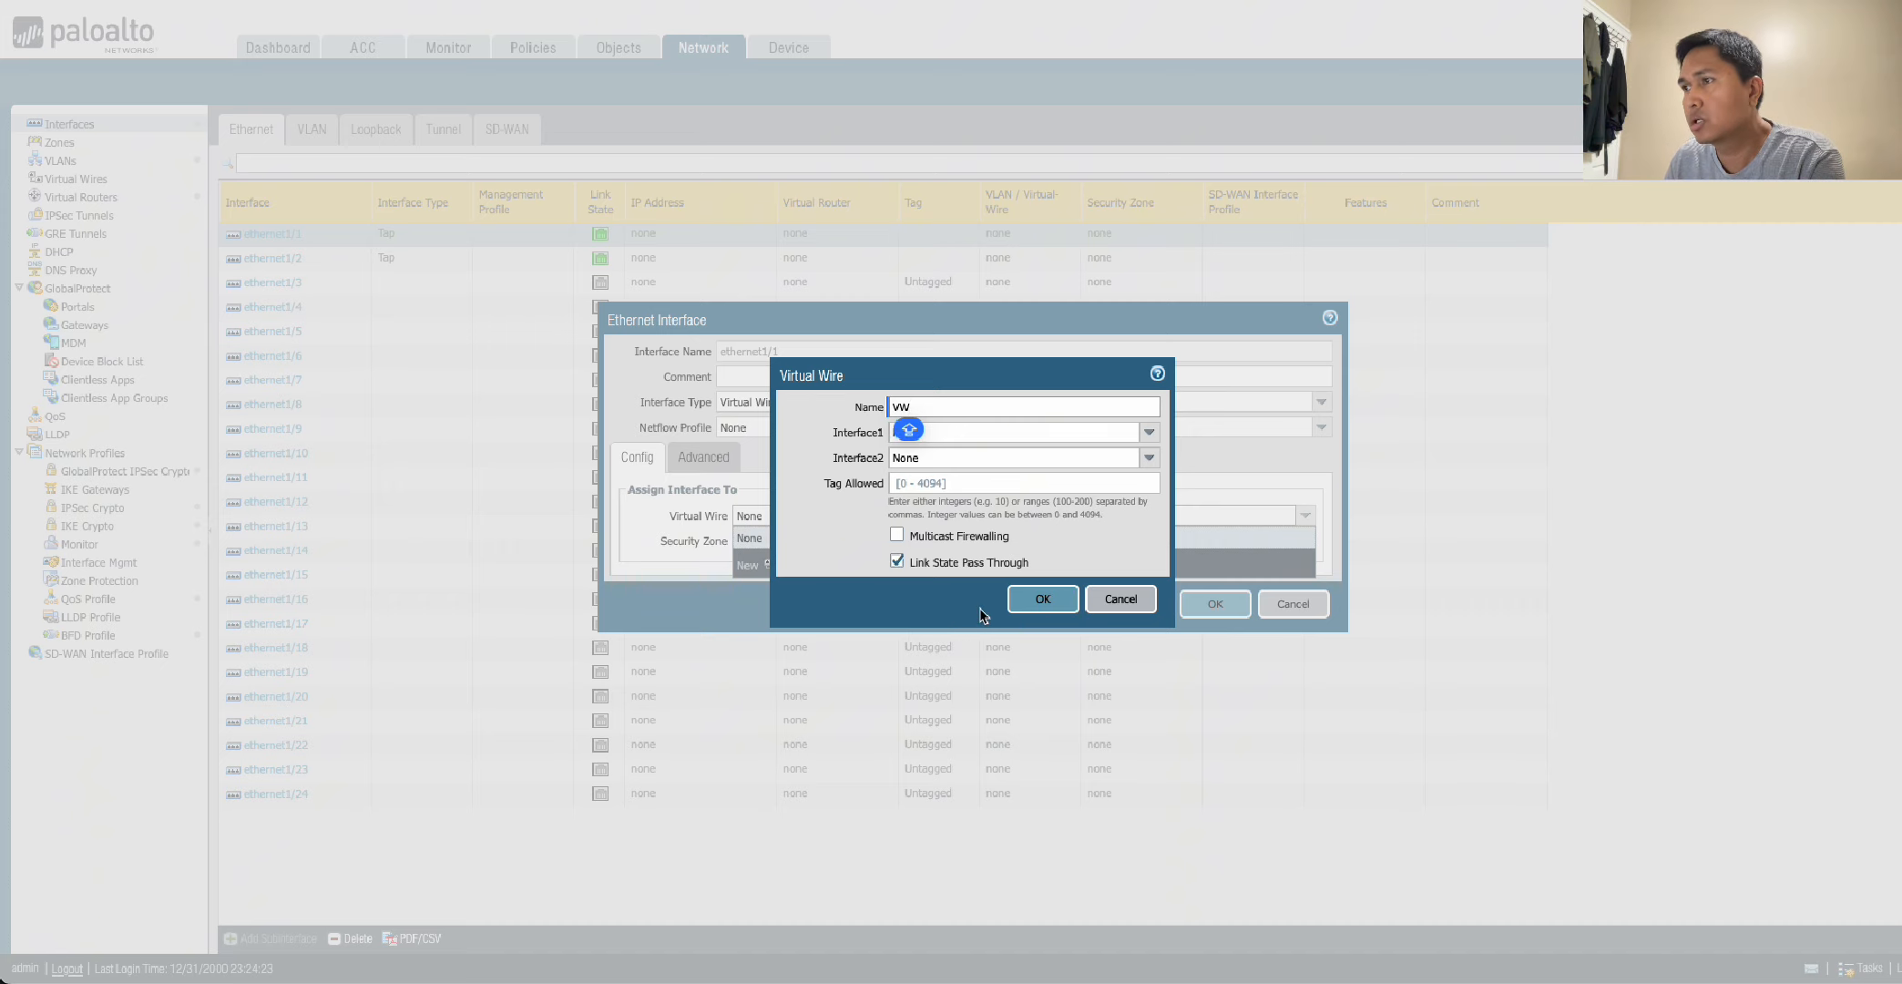
{"action": "left_click", "coordinate": [1055, 603]}
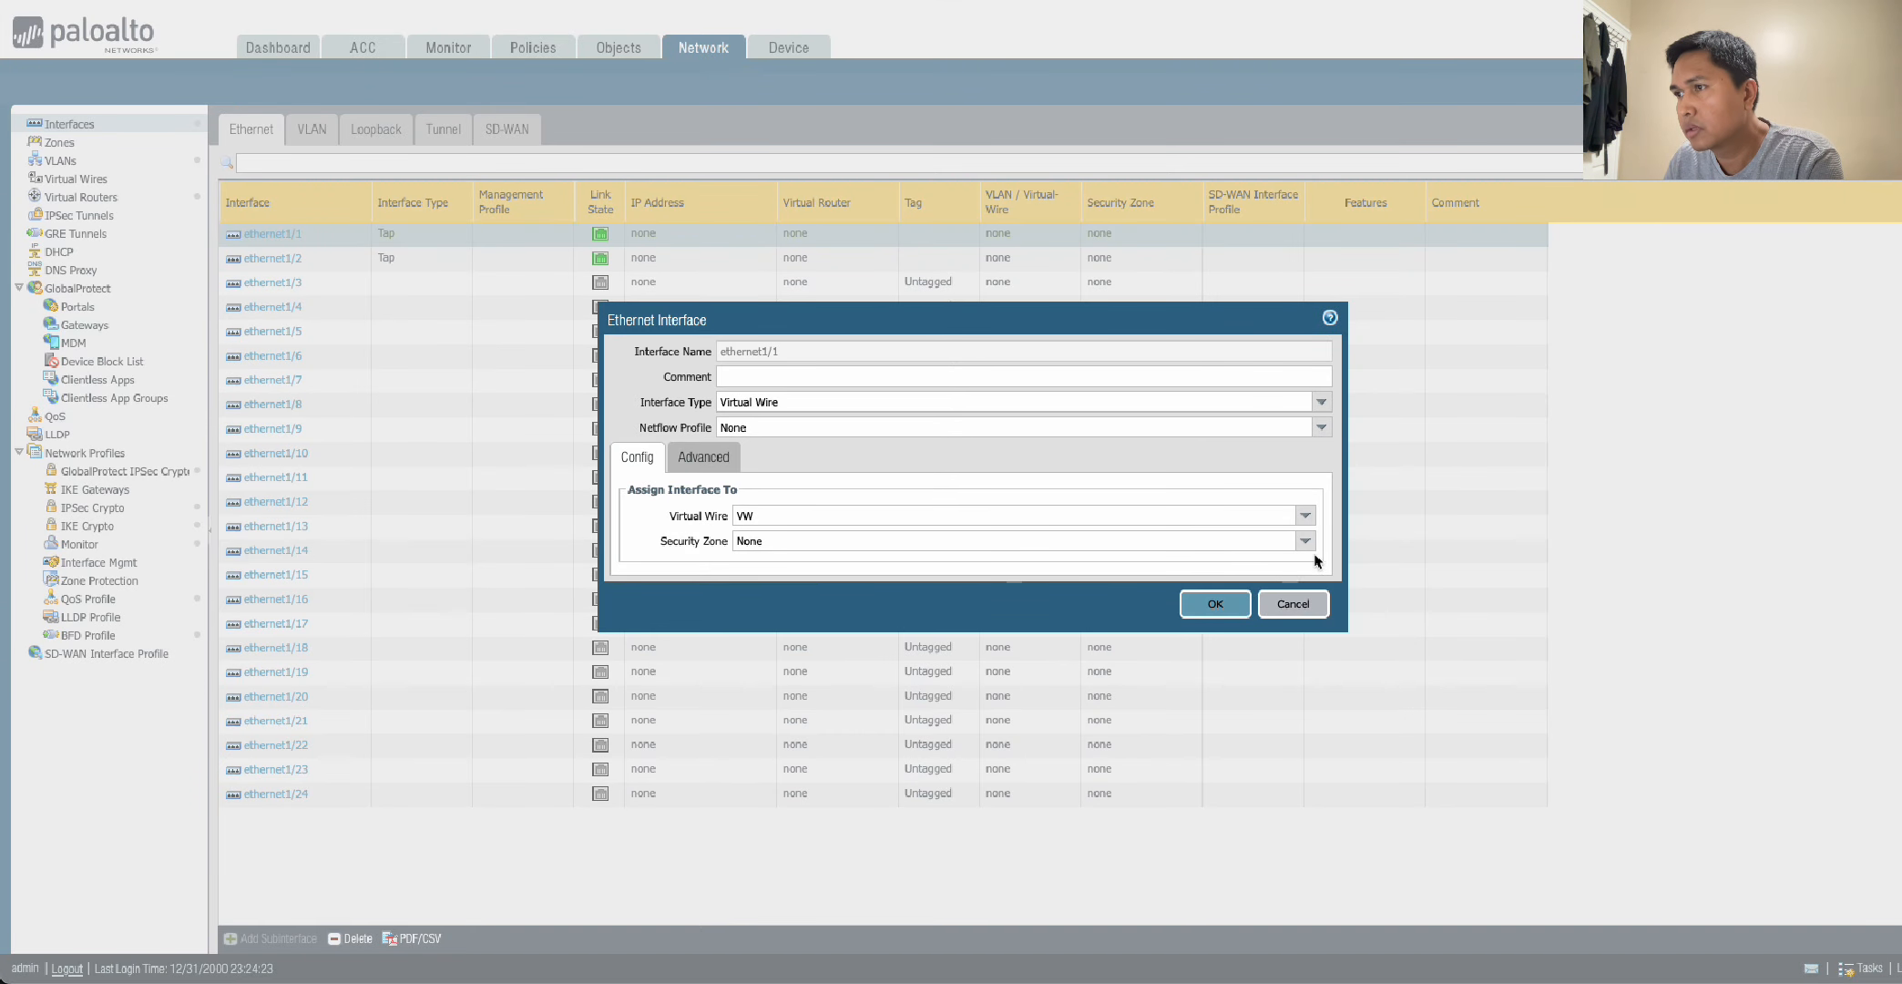
Create a security zone named UNTRUST, assign it to ethernet1/1, and save the interface settings.
{"action": "left_click", "coordinate": [1304, 542]}
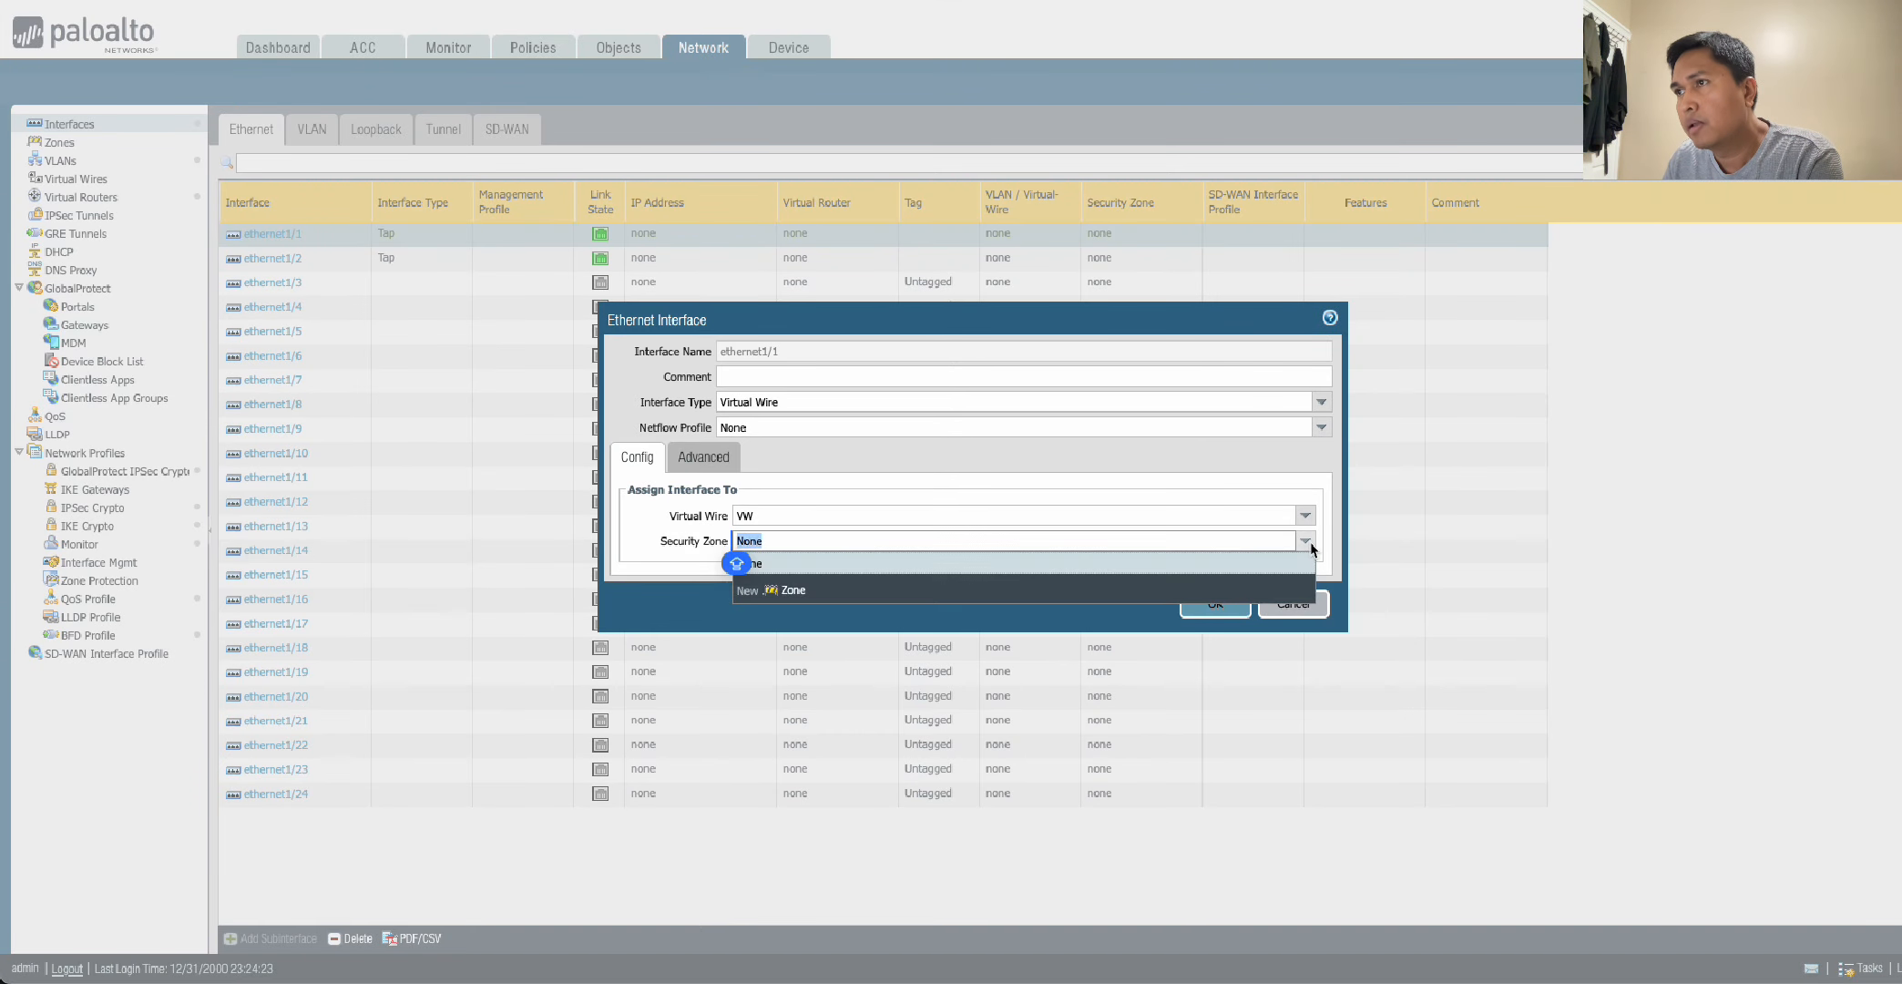
{"action": "left_click", "coordinate": [793, 592]}
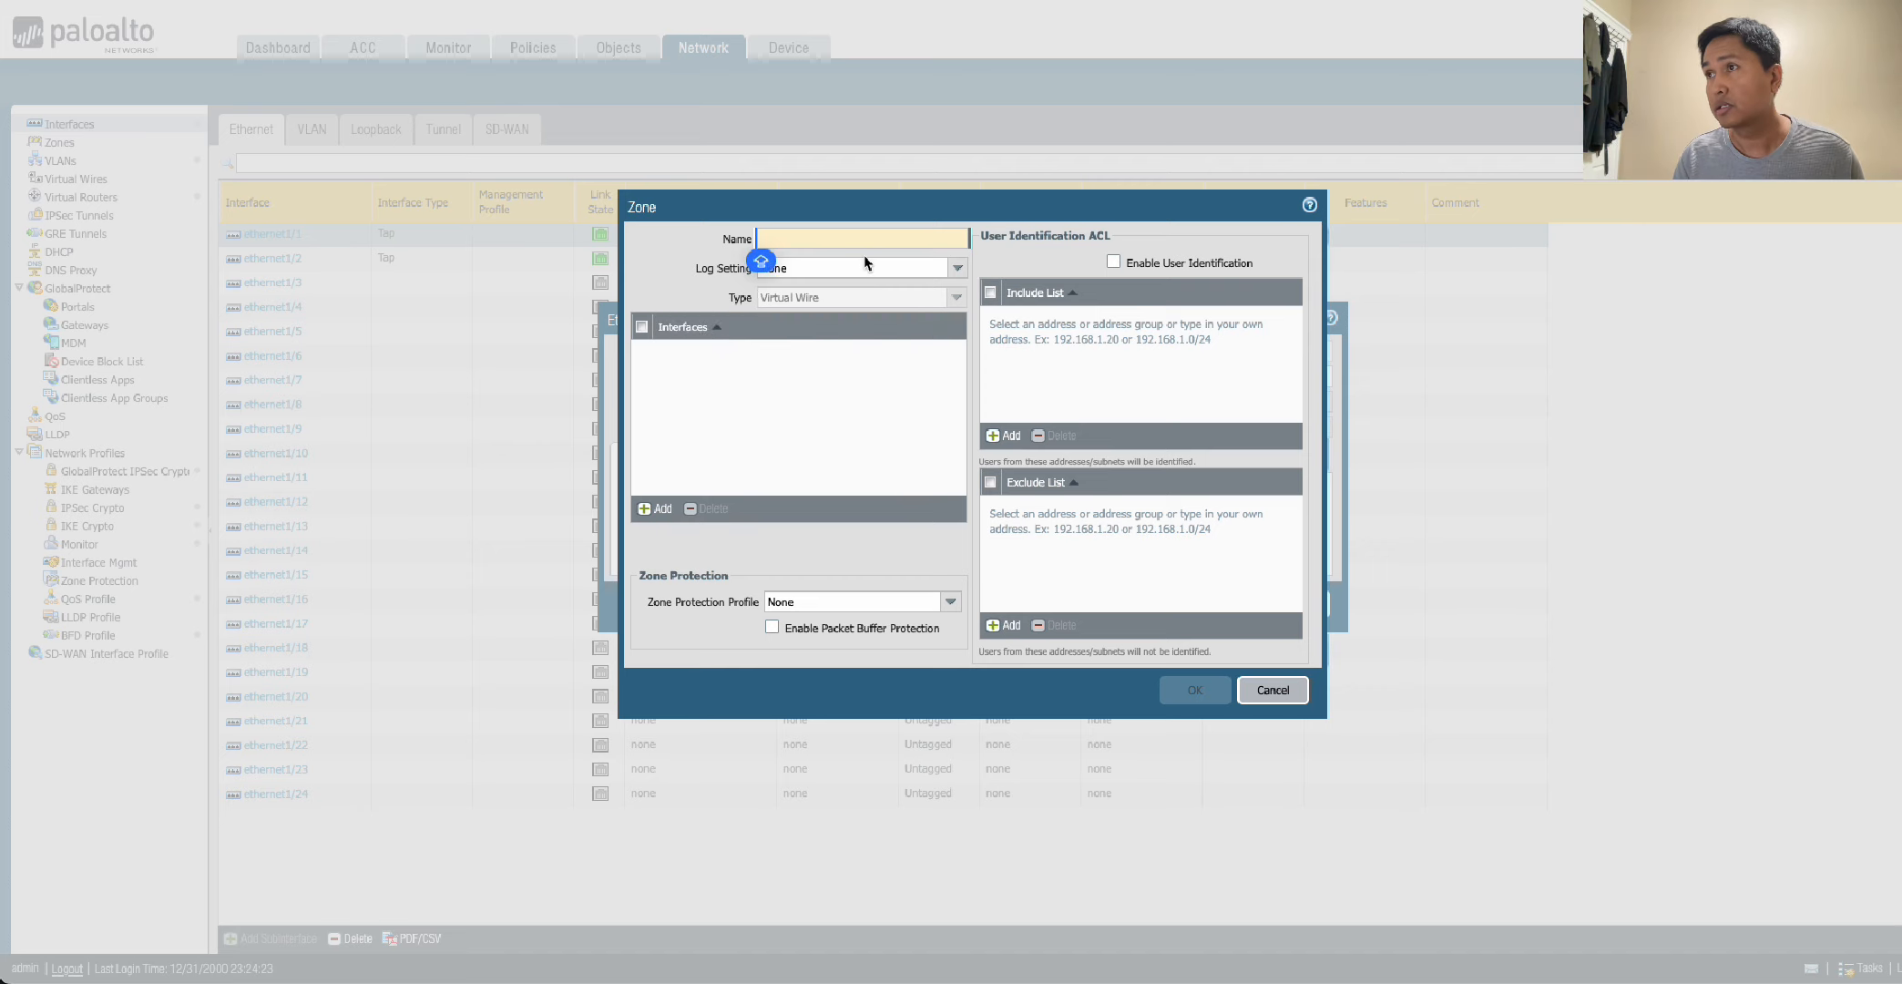
{"action": "type", "text": "UNTRUST"}
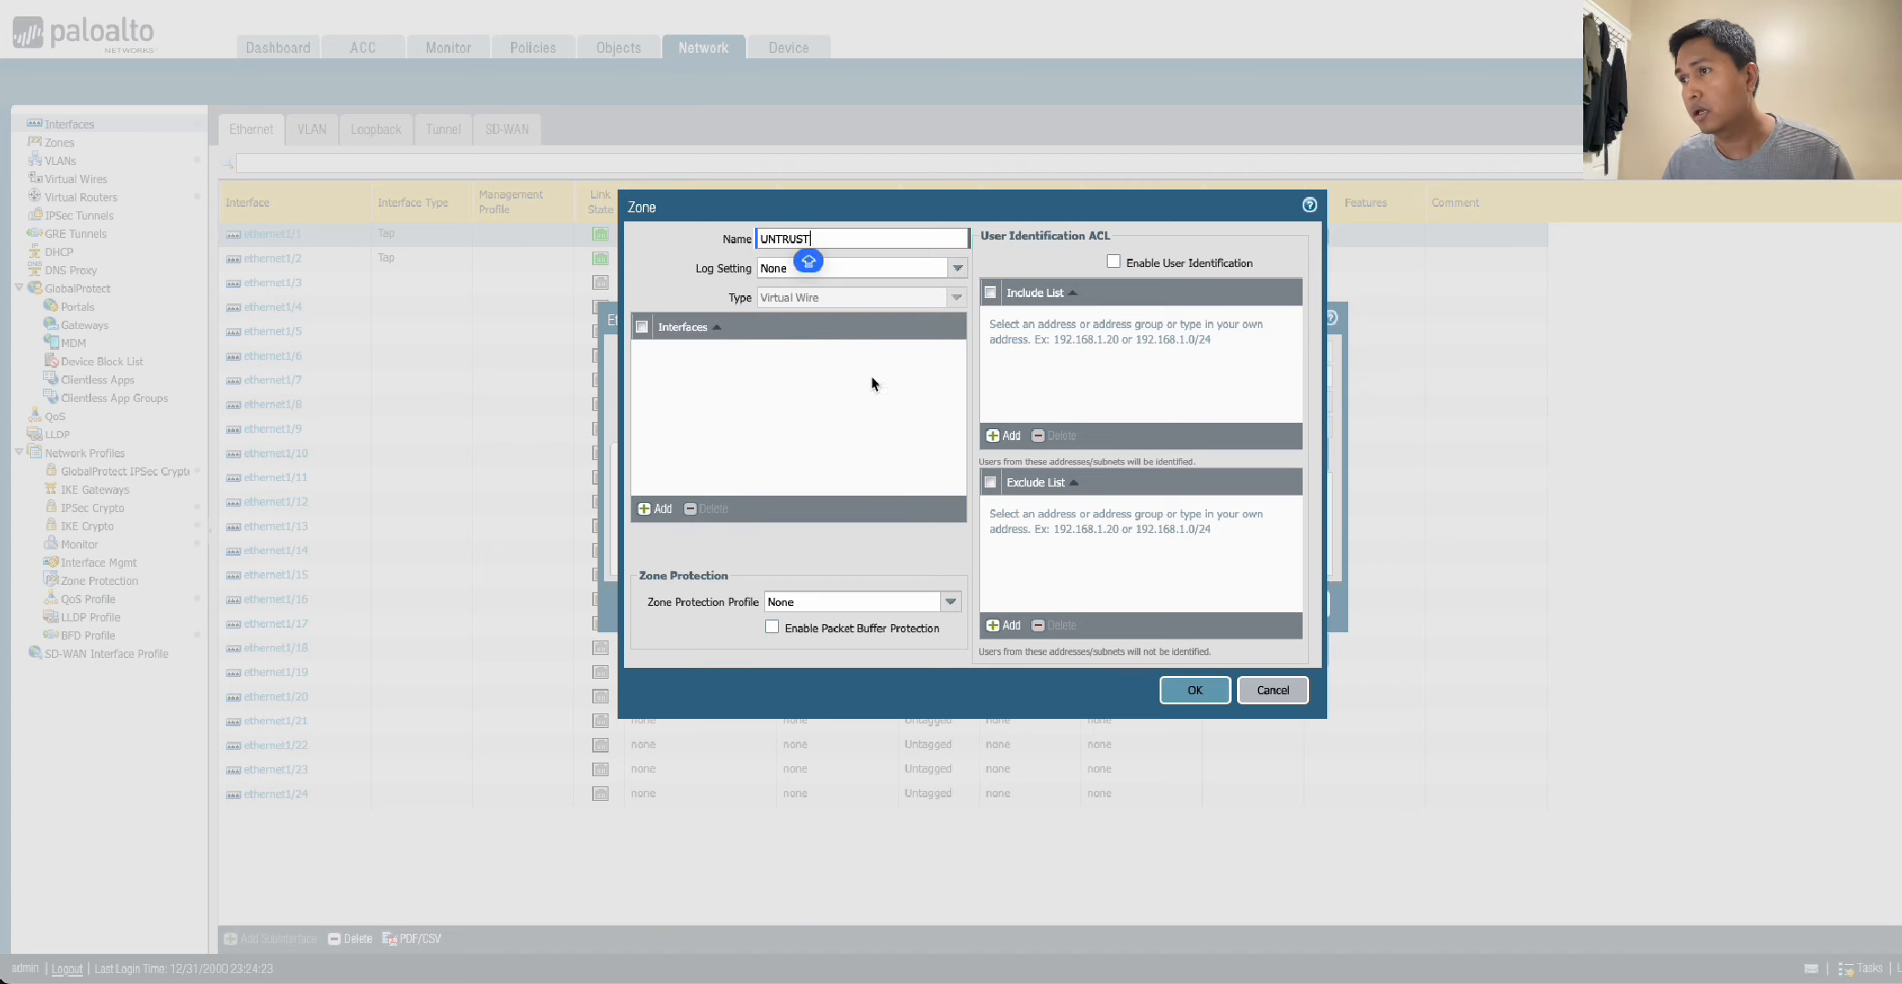
{"action": "left_click", "coordinate": [1192, 686]}
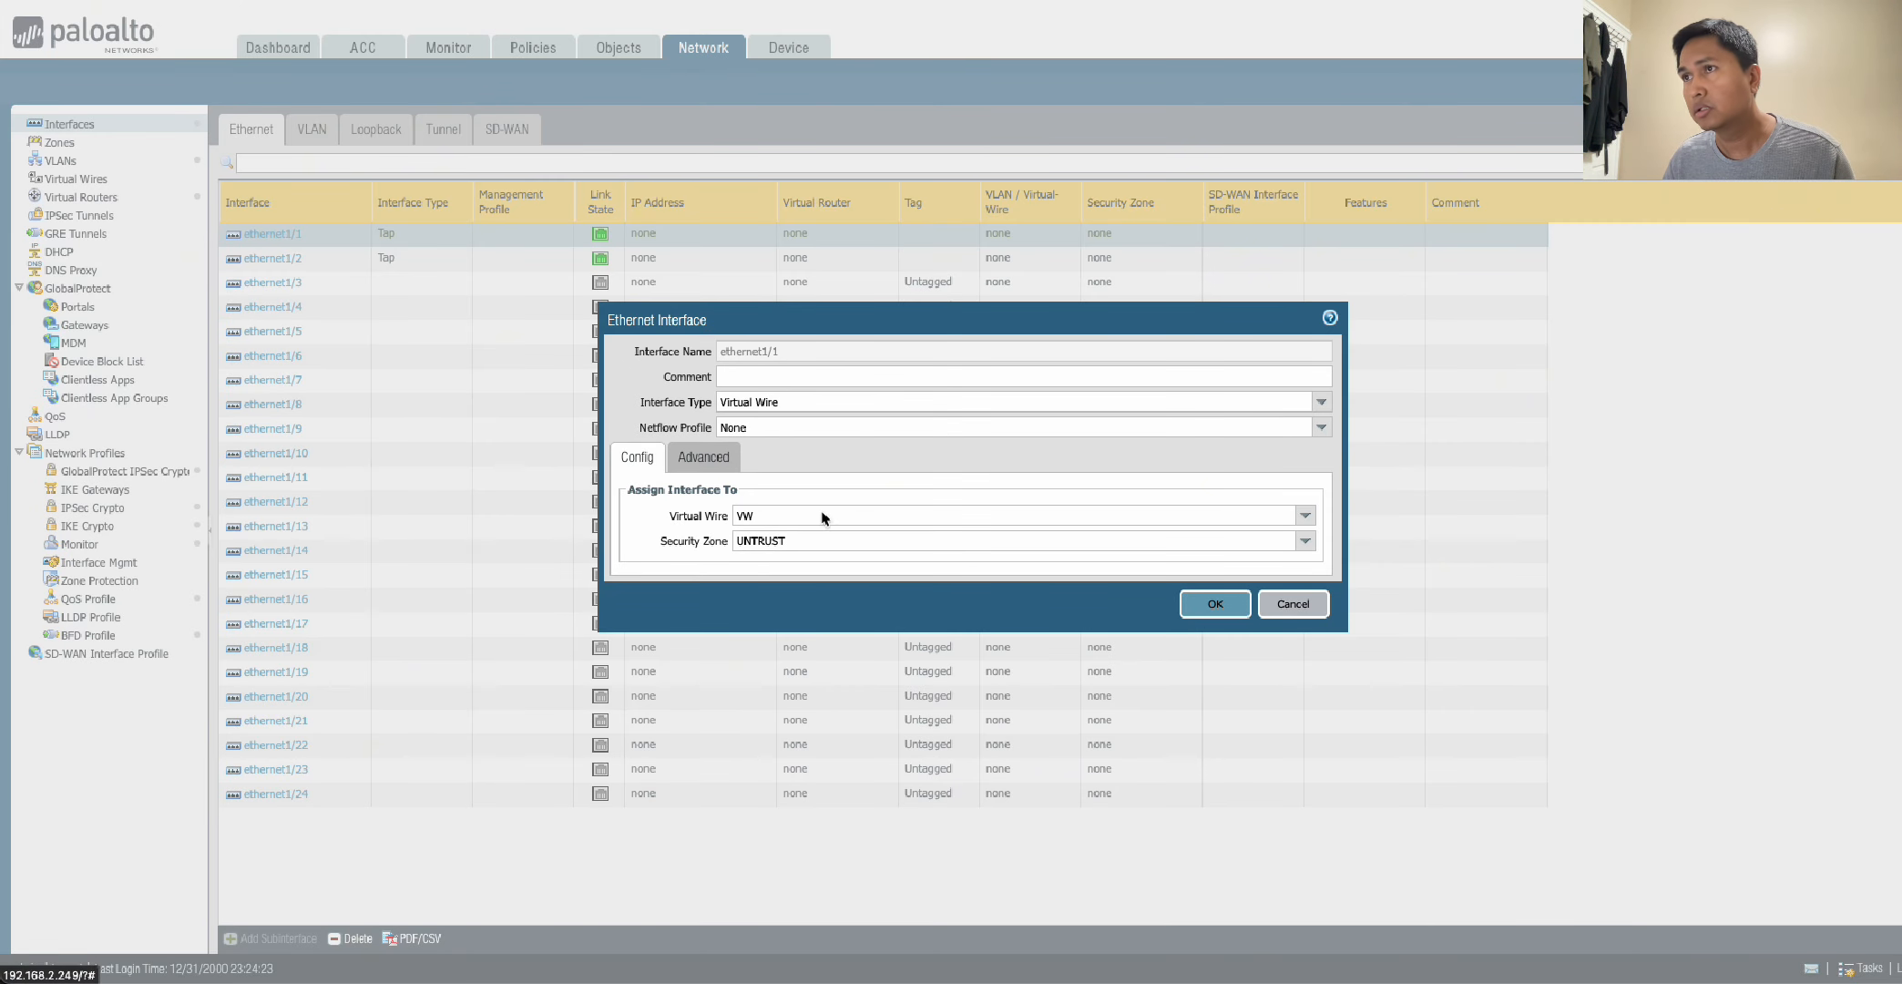
{"action": "left_click", "coordinate": [1214, 610]}
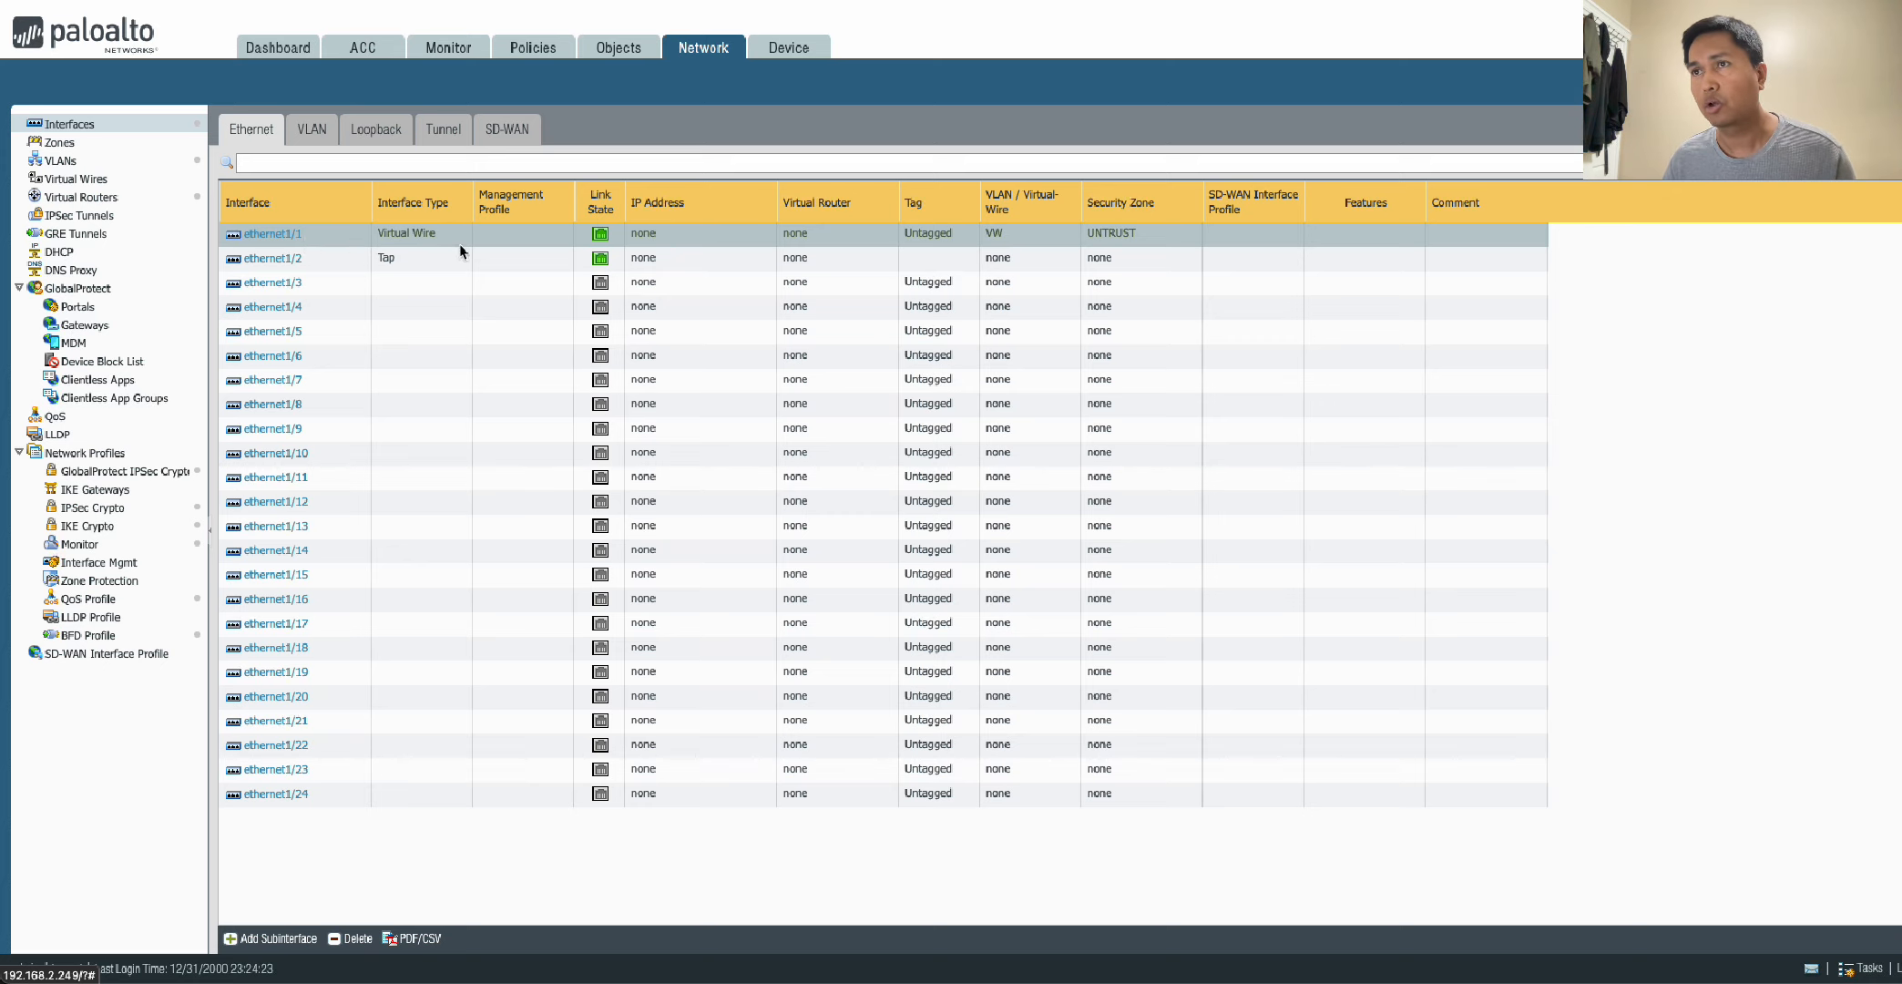
Edit interface ethernet1/2, setting its interface type to Virtual Wire and its virtual wire to VW.
{"action": "left_click", "coordinate": [274, 258]}
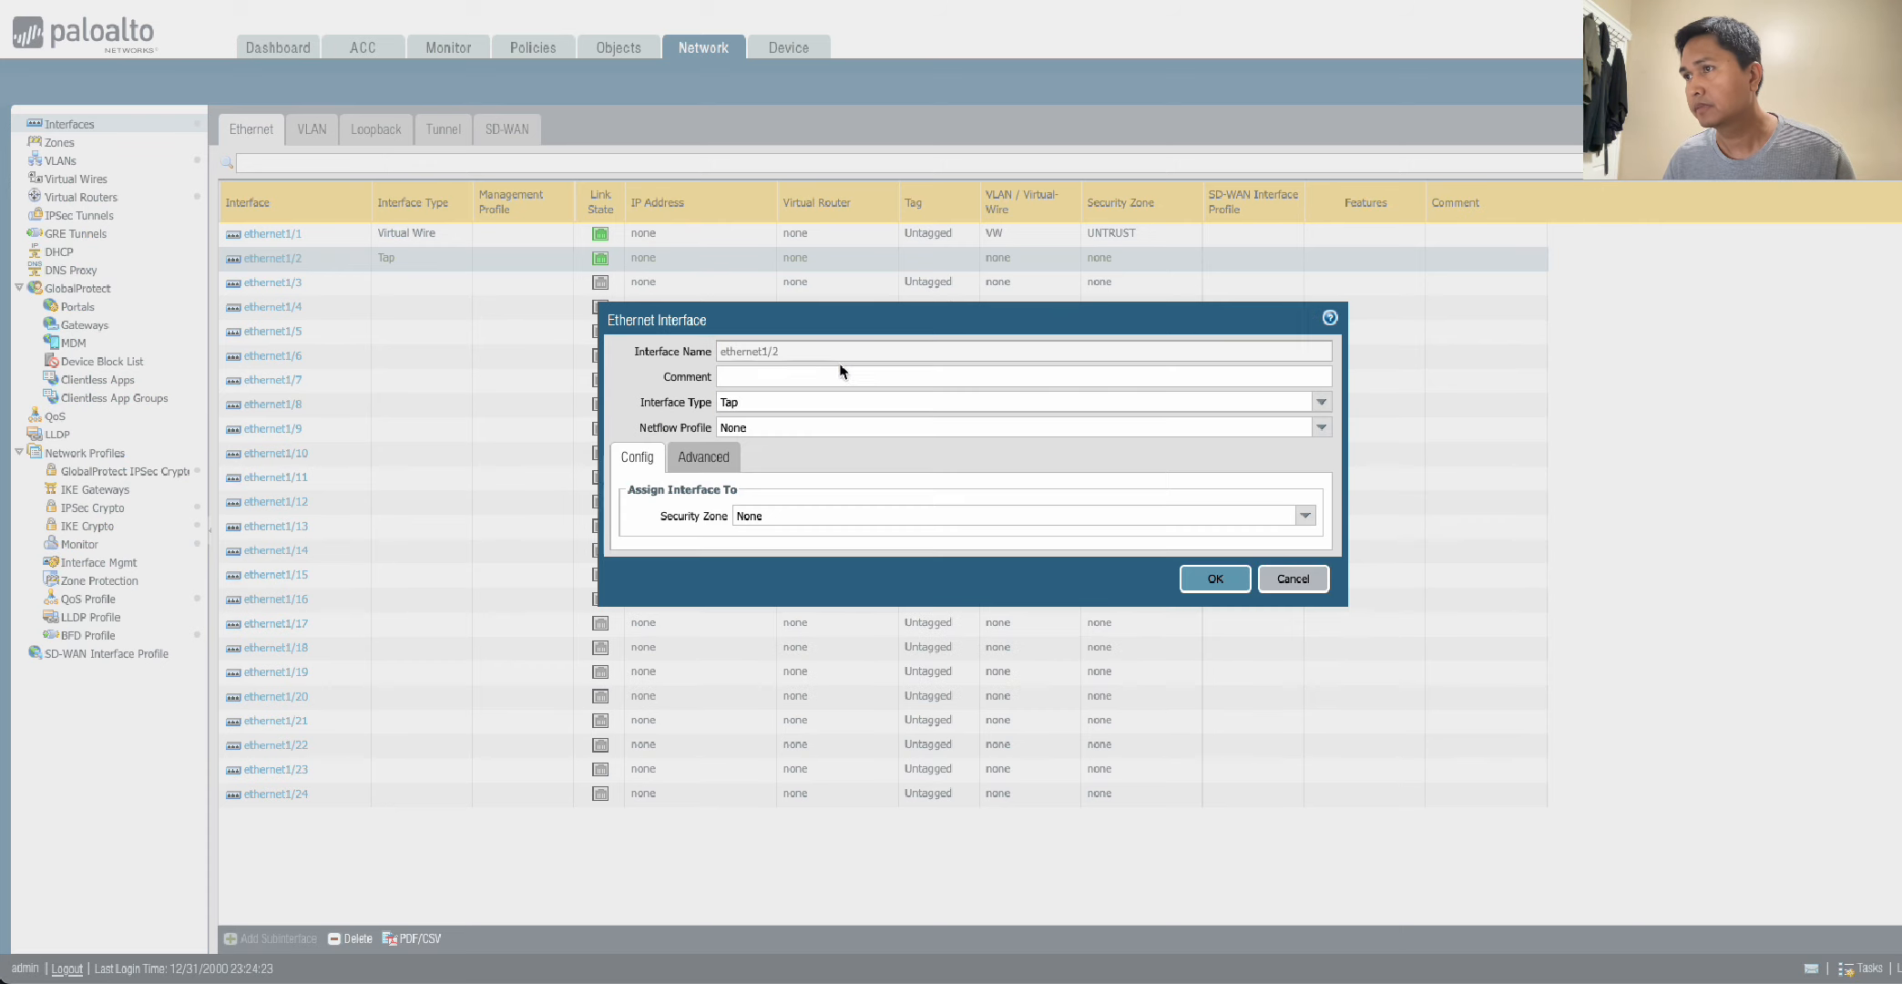
{"action": "left_click", "coordinate": [1320, 402]}
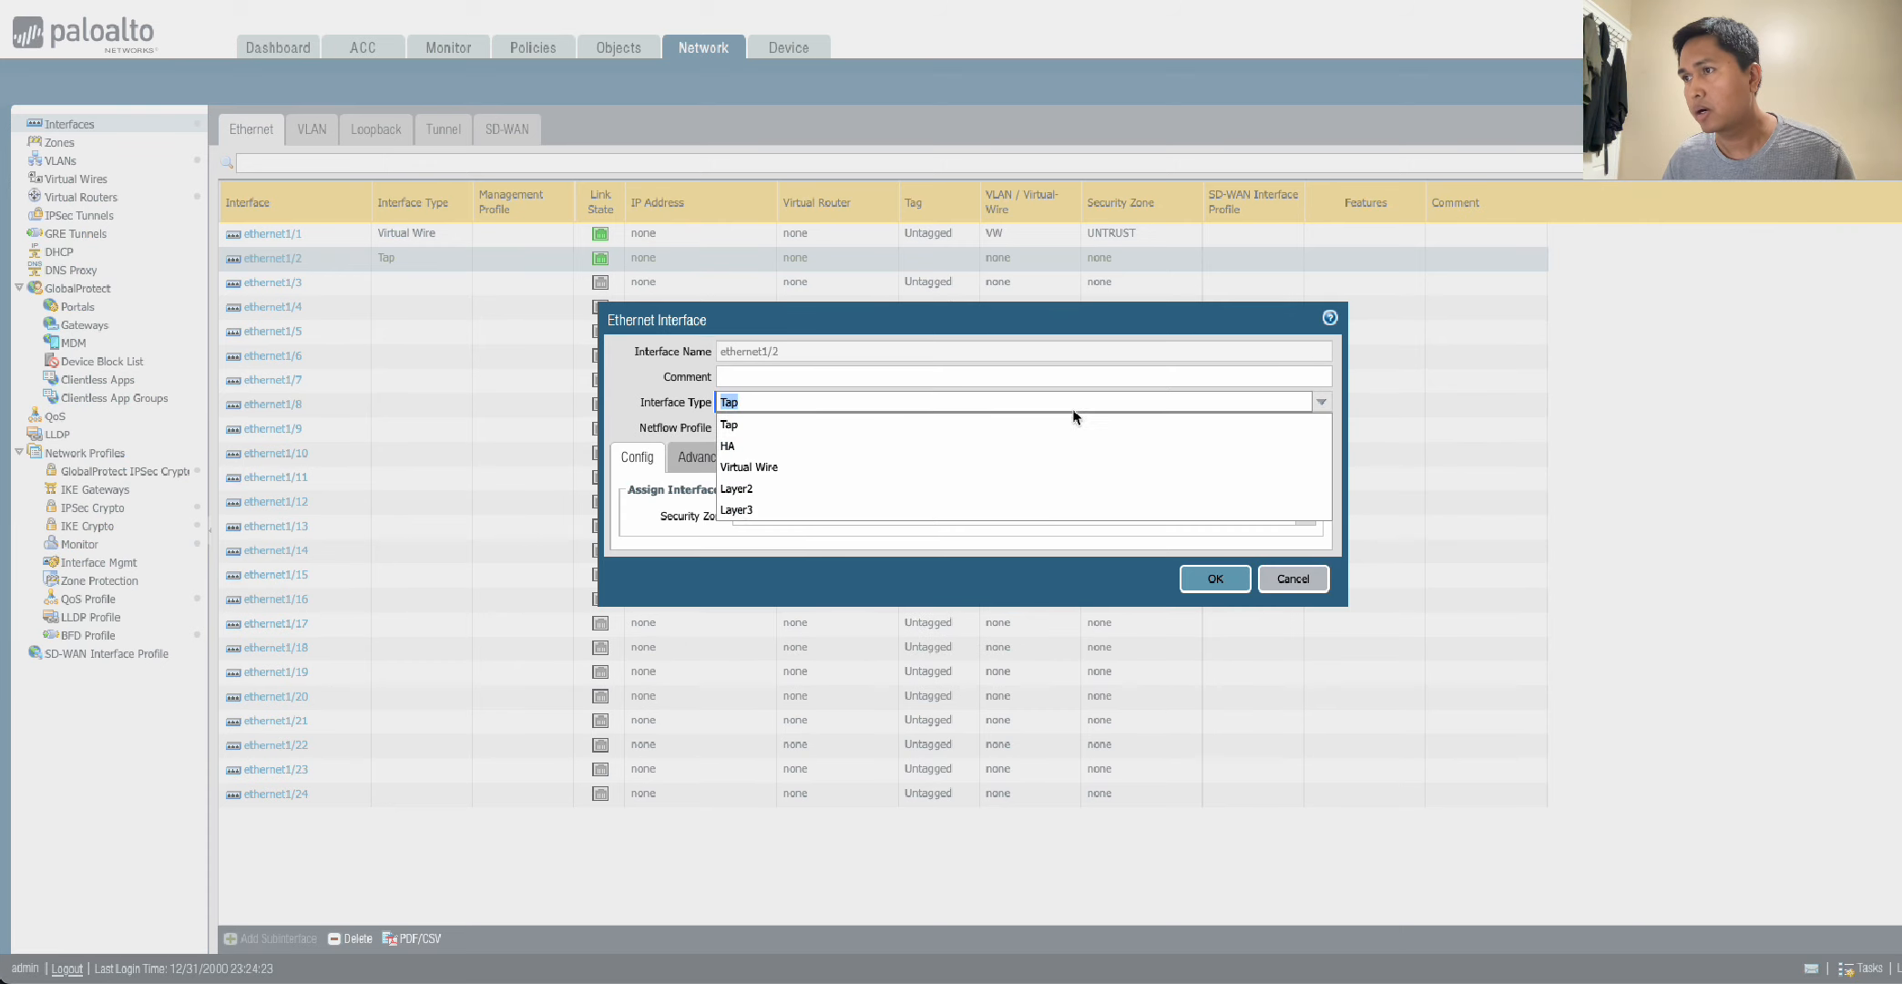
{"action": "left_click", "coordinate": [722, 425]}
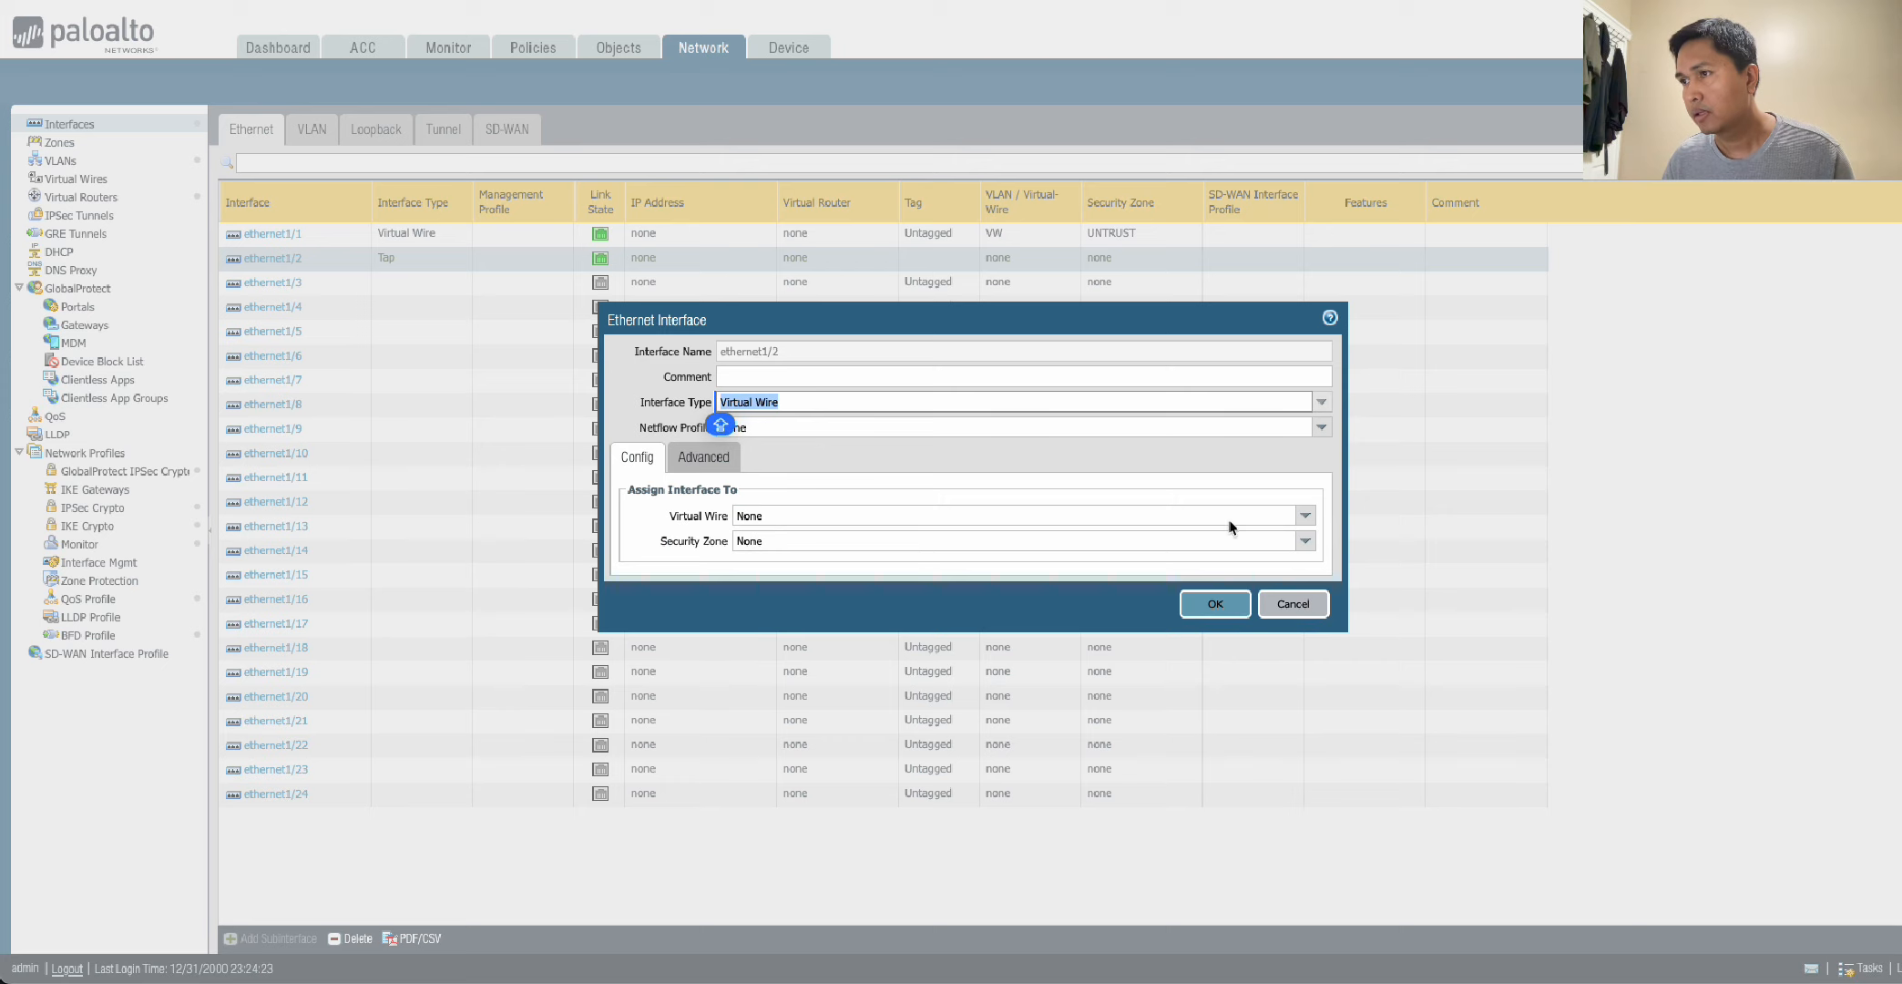
{"action": "left_click", "coordinate": [1305, 515]}
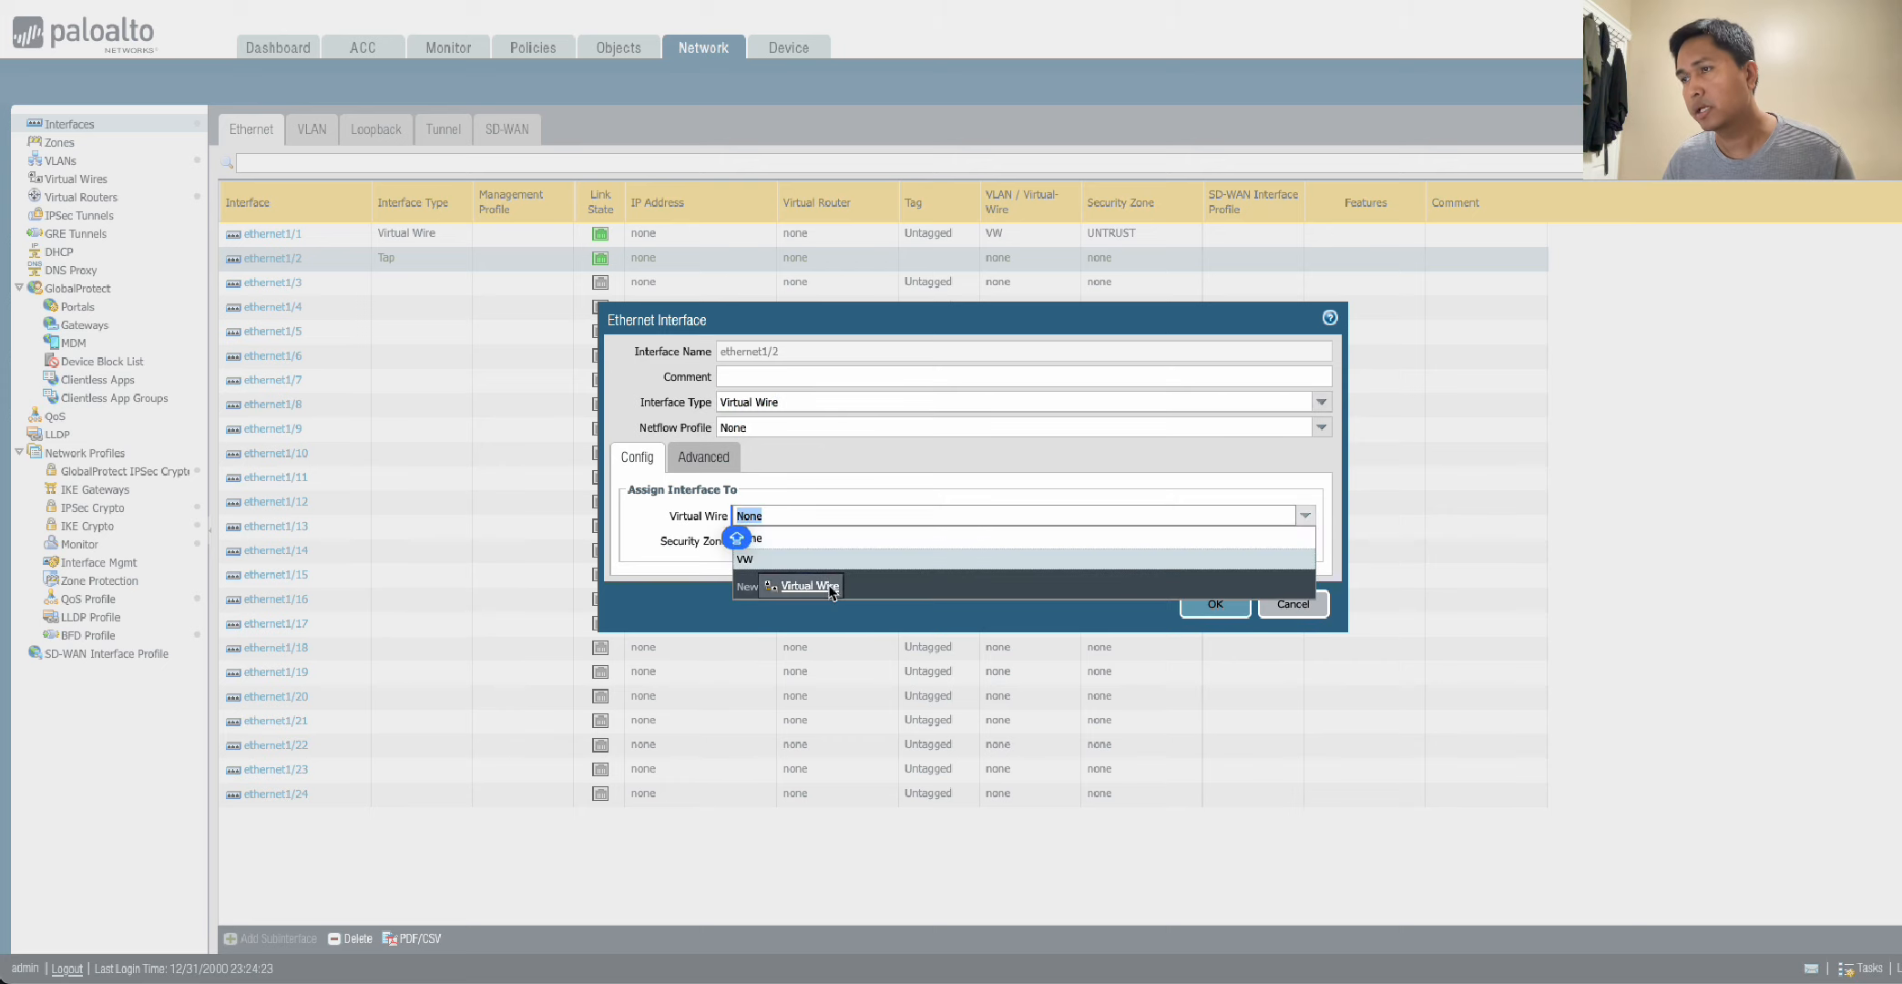
{"action": "left_click", "coordinate": [784, 559]}
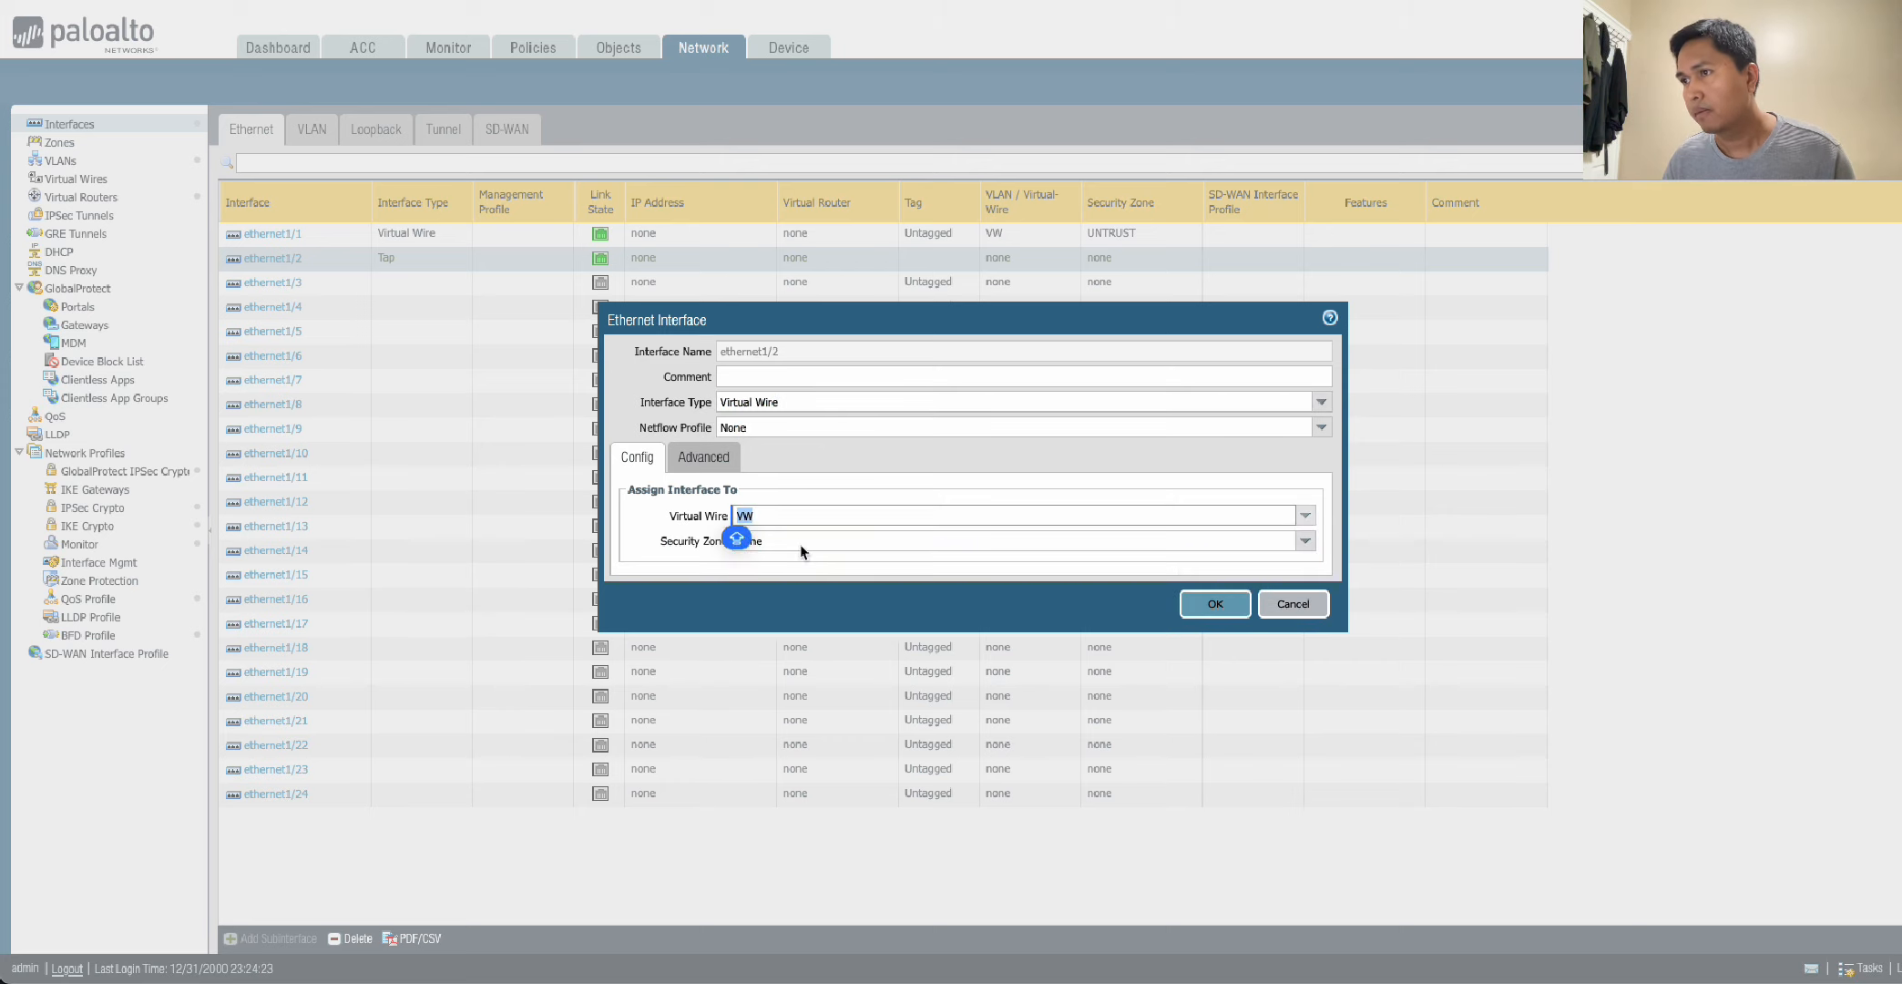
Create a security zone named TRUST, assign it to ethernet1/2, and save the interface settings.
{"action": "left_click", "coordinate": [1305, 541]}
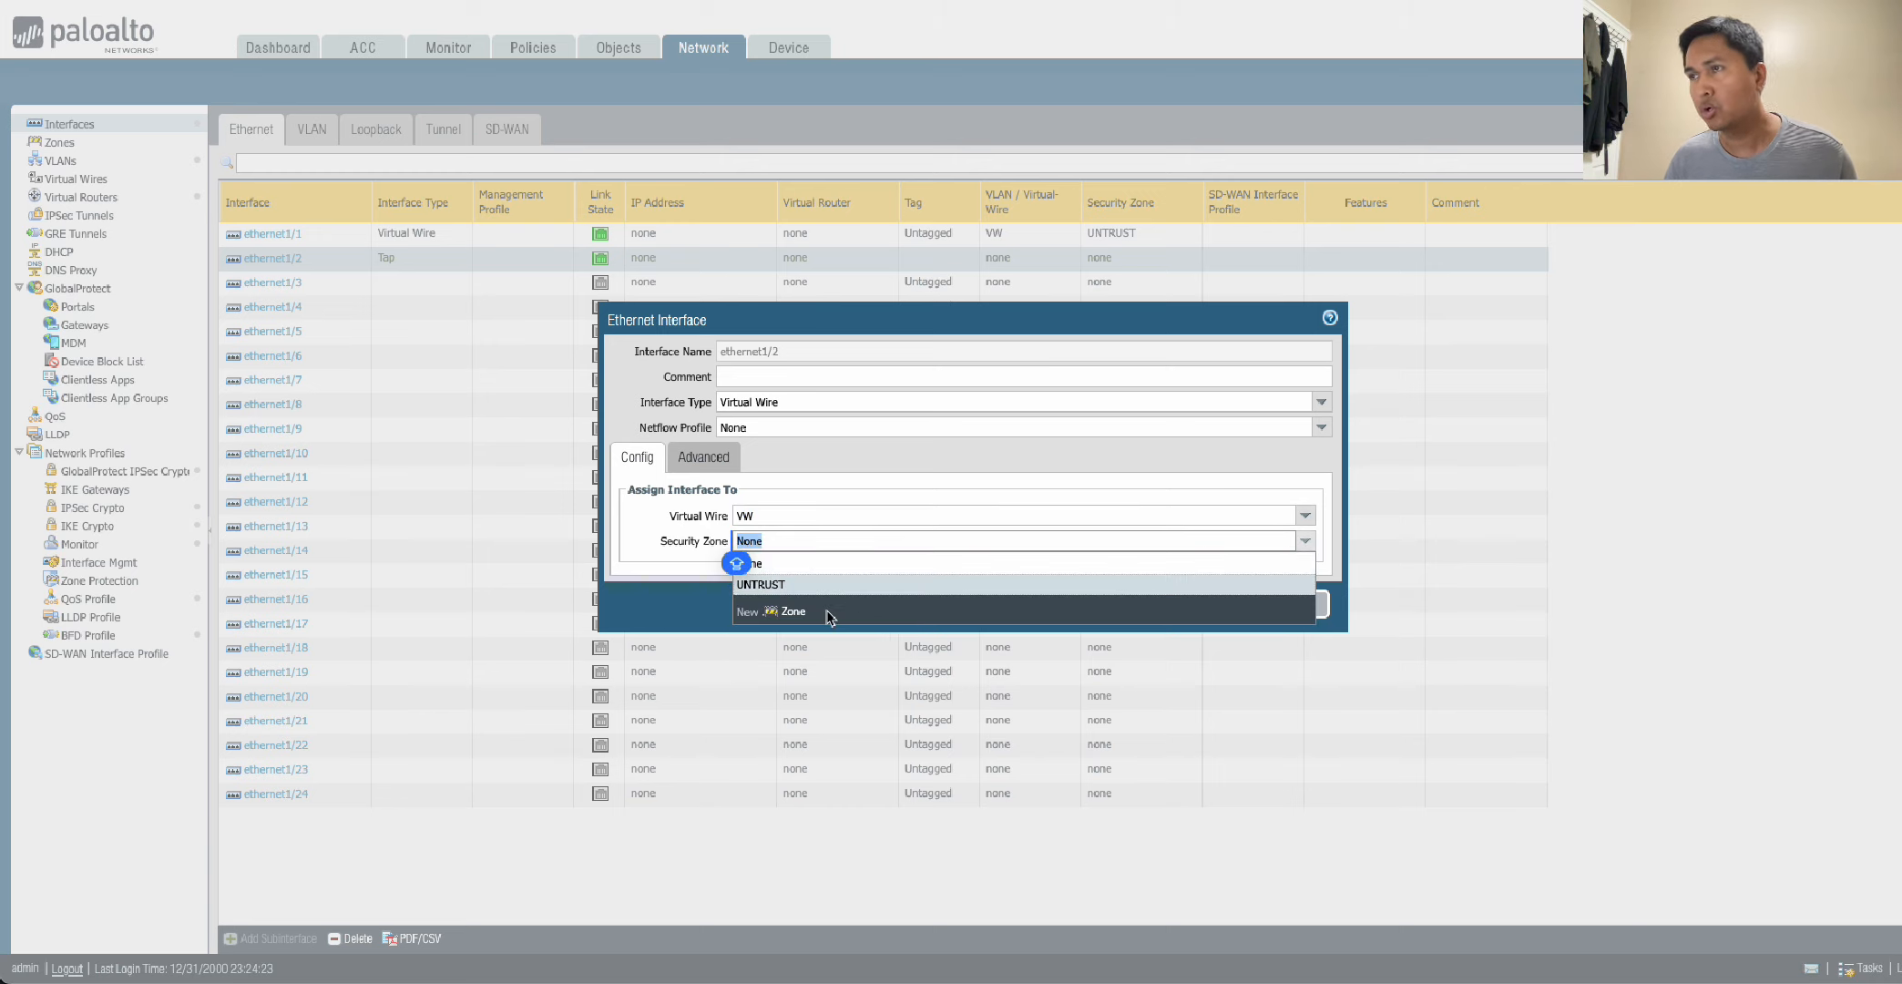
{"action": "left_click", "coordinate": [805, 619]}
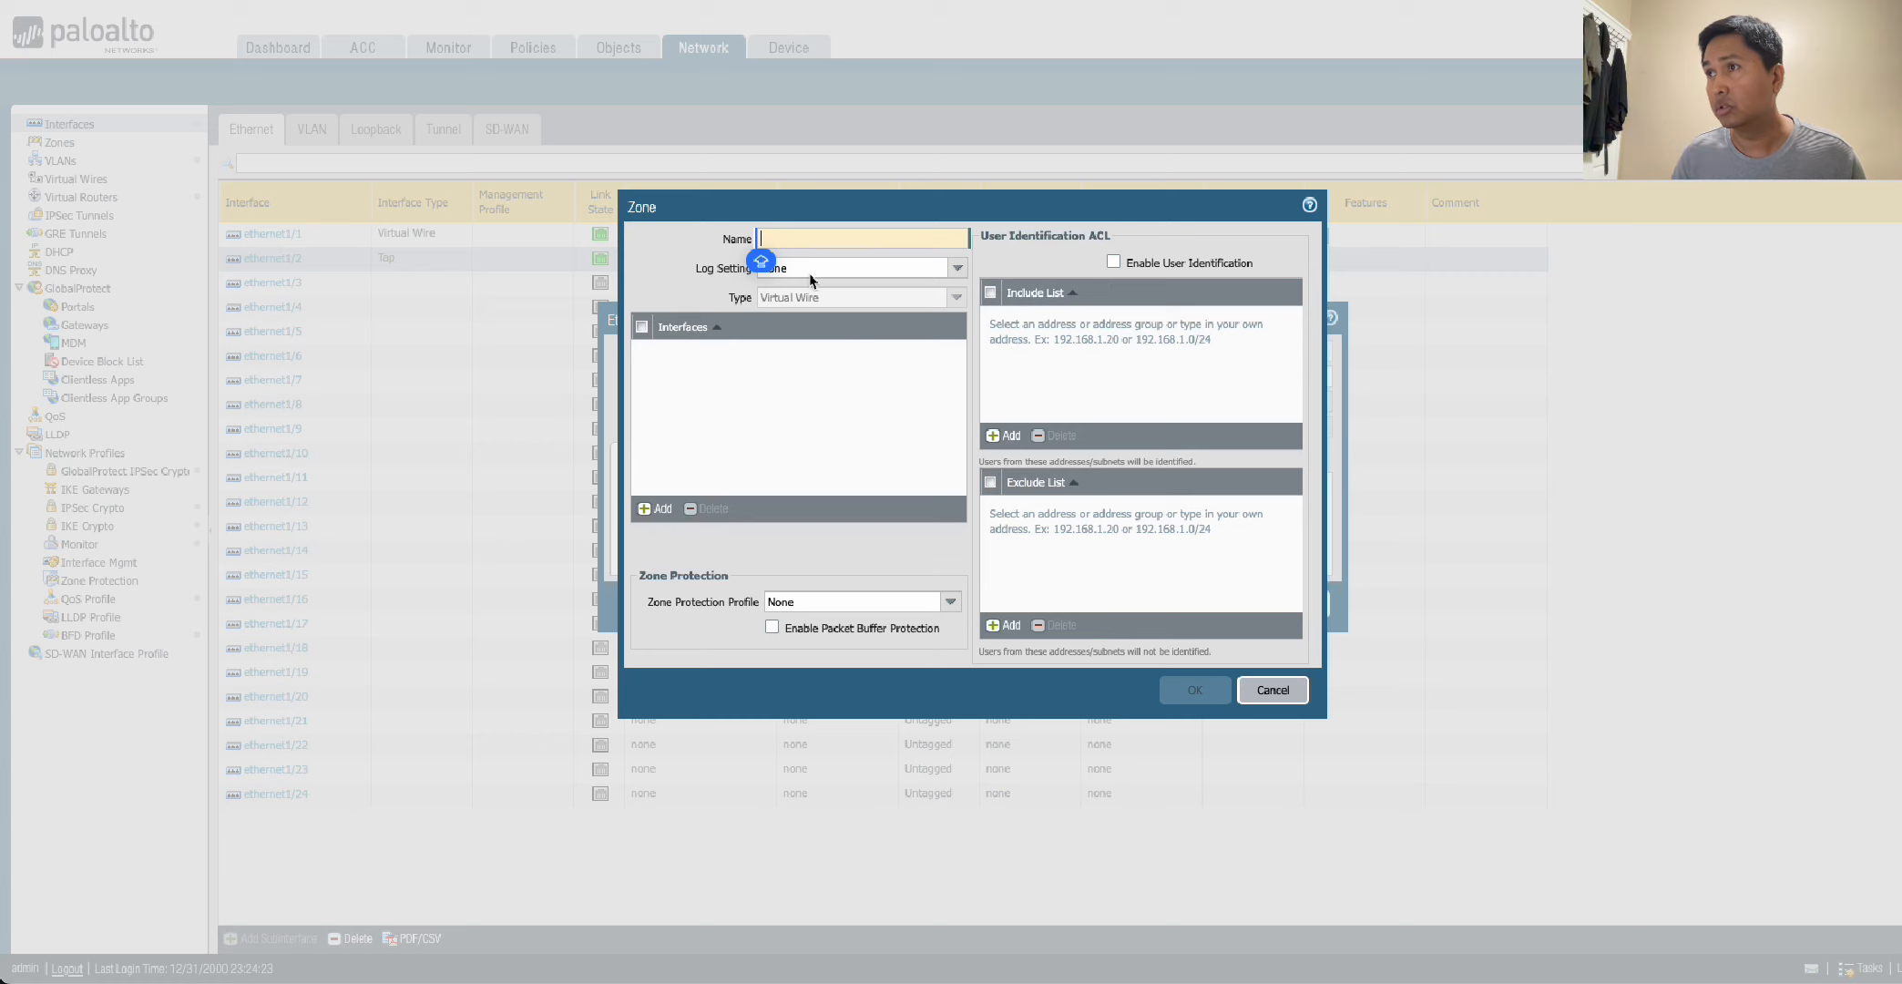
{"action": "type", "text": "TRUST"}
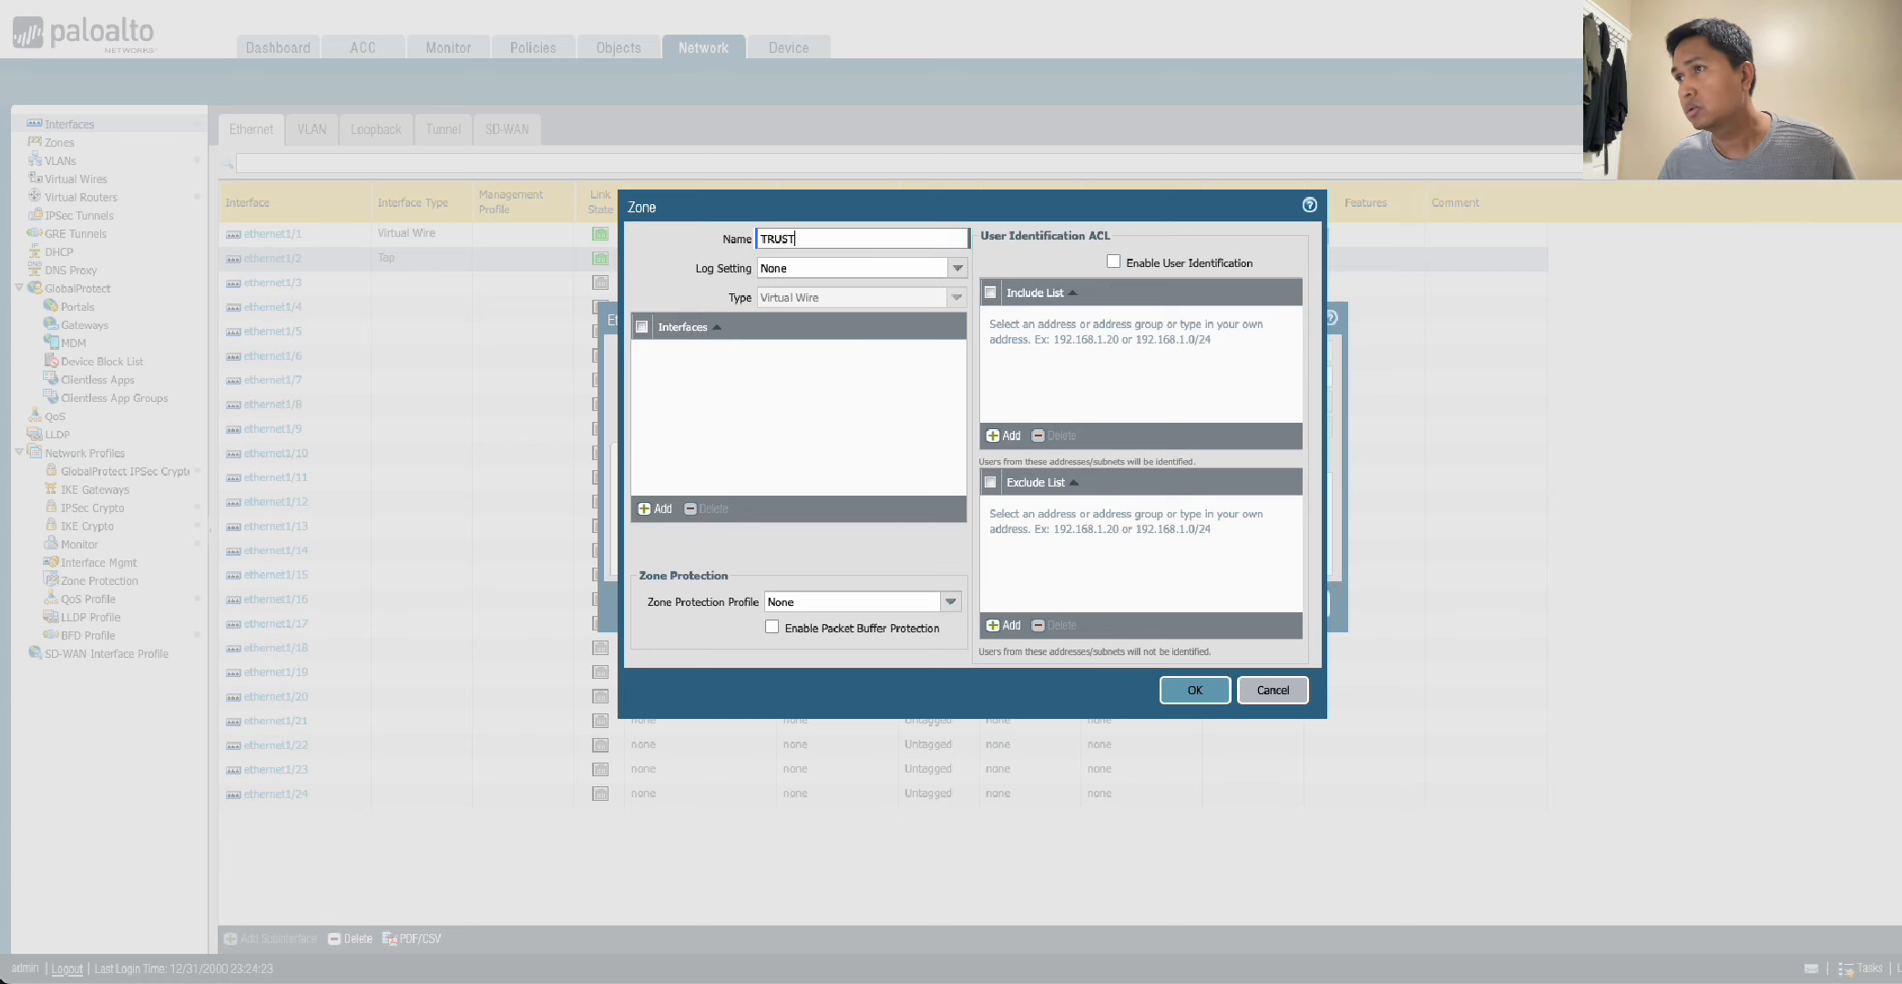
{"action": "left_click", "coordinate": [1197, 692]}
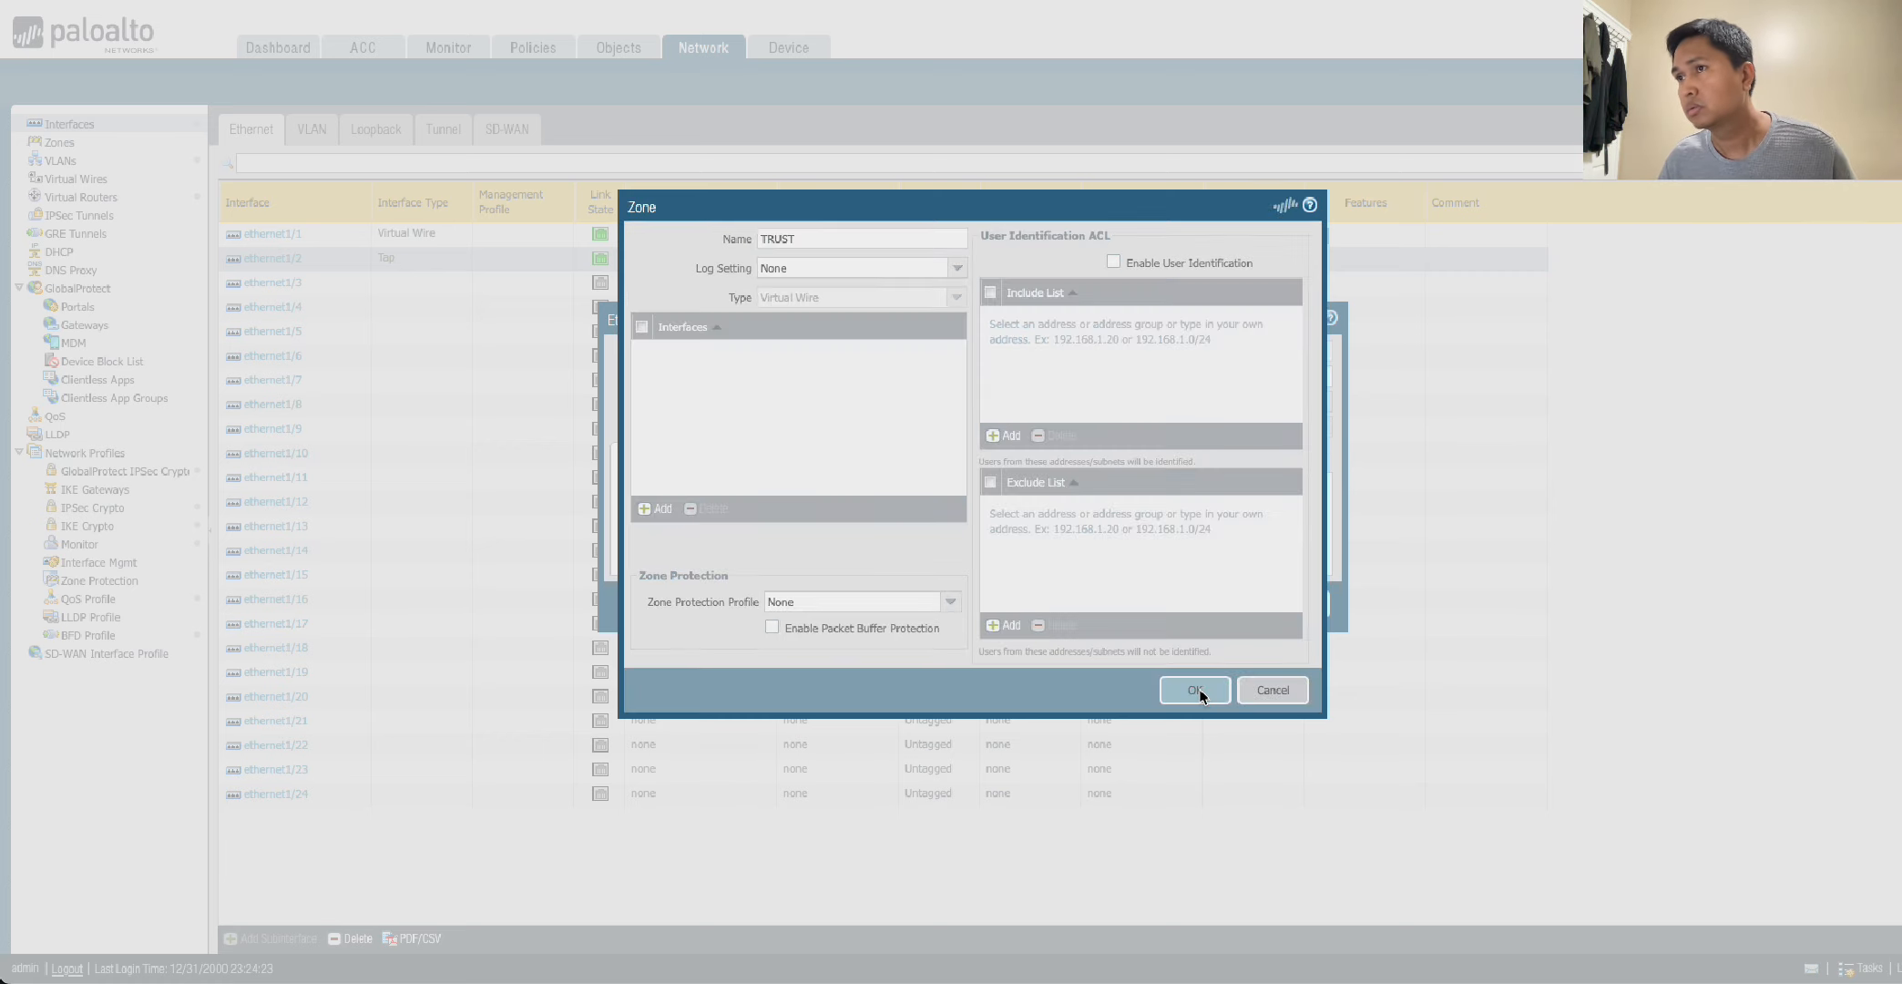
{"action": "left_click", "coordinate": [1216, 604]}
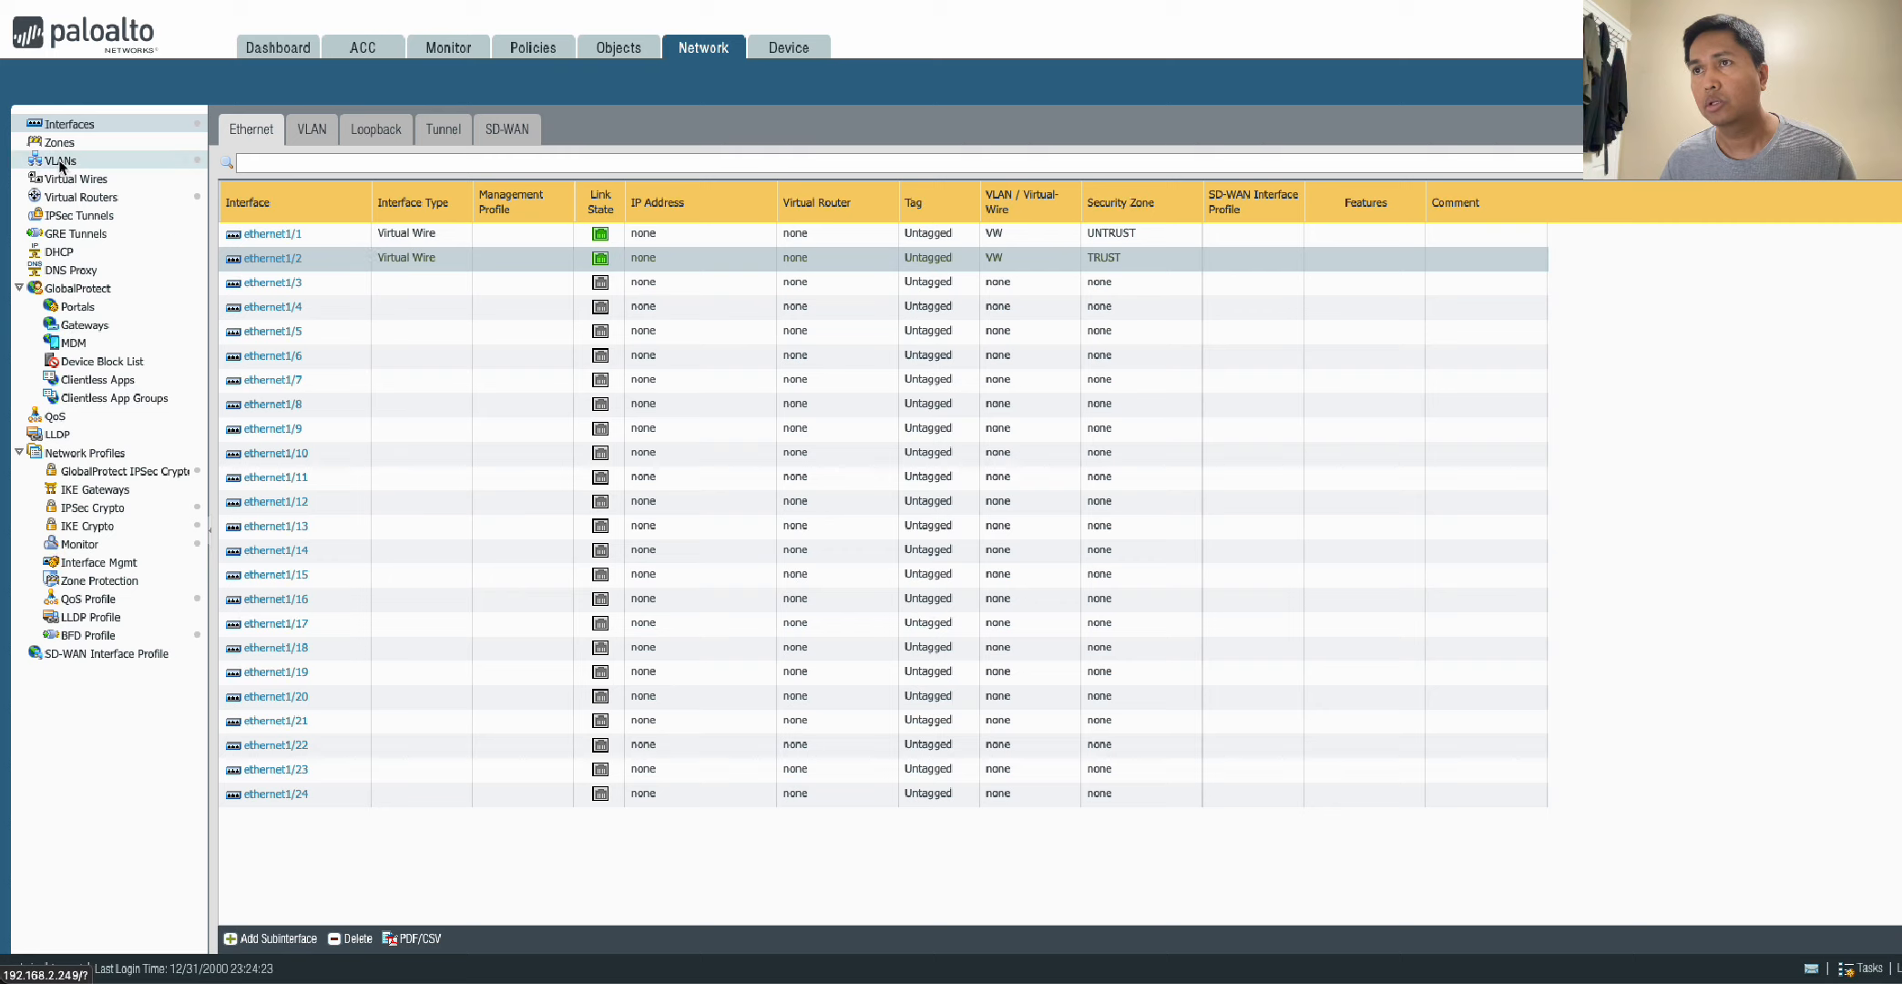
Review the TRUST and UNTRUST zones and the VW virtual wire to check their interface assignments.
{"action": "left_click", "coordinate": [60, 146]}
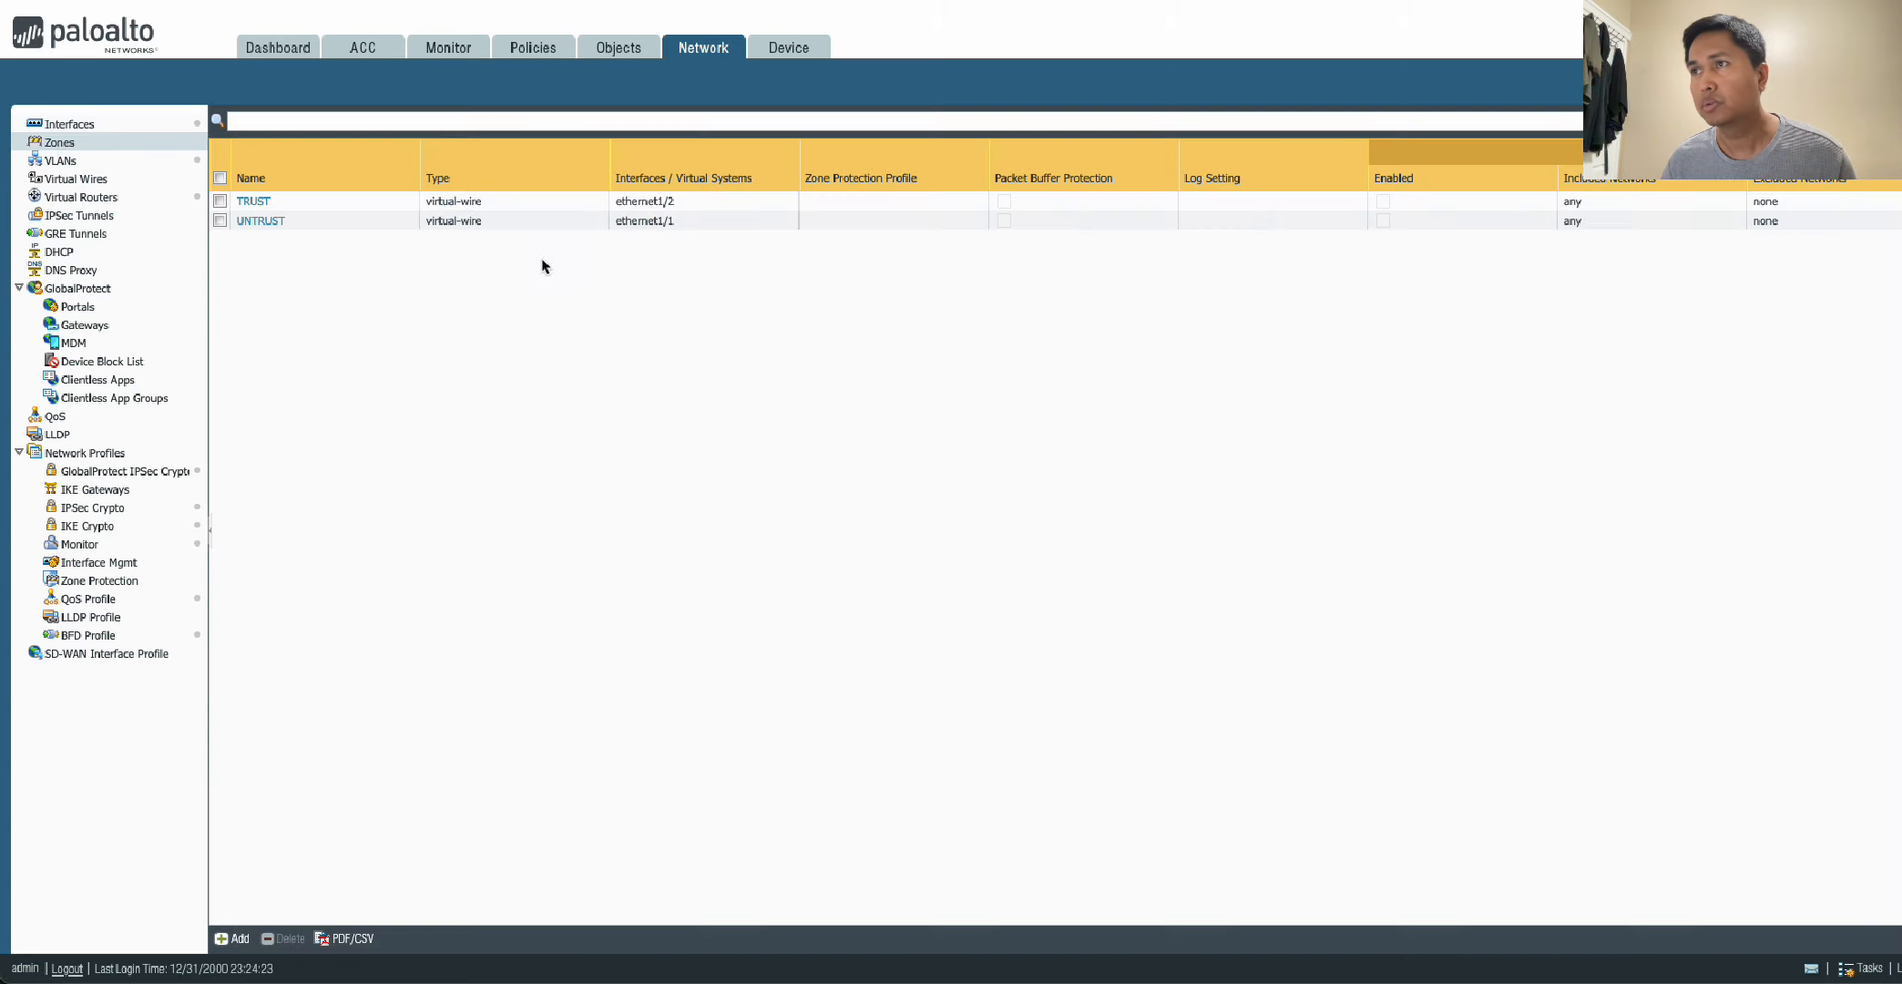
{"action": "left_click", "coordinate": [254, 202]}
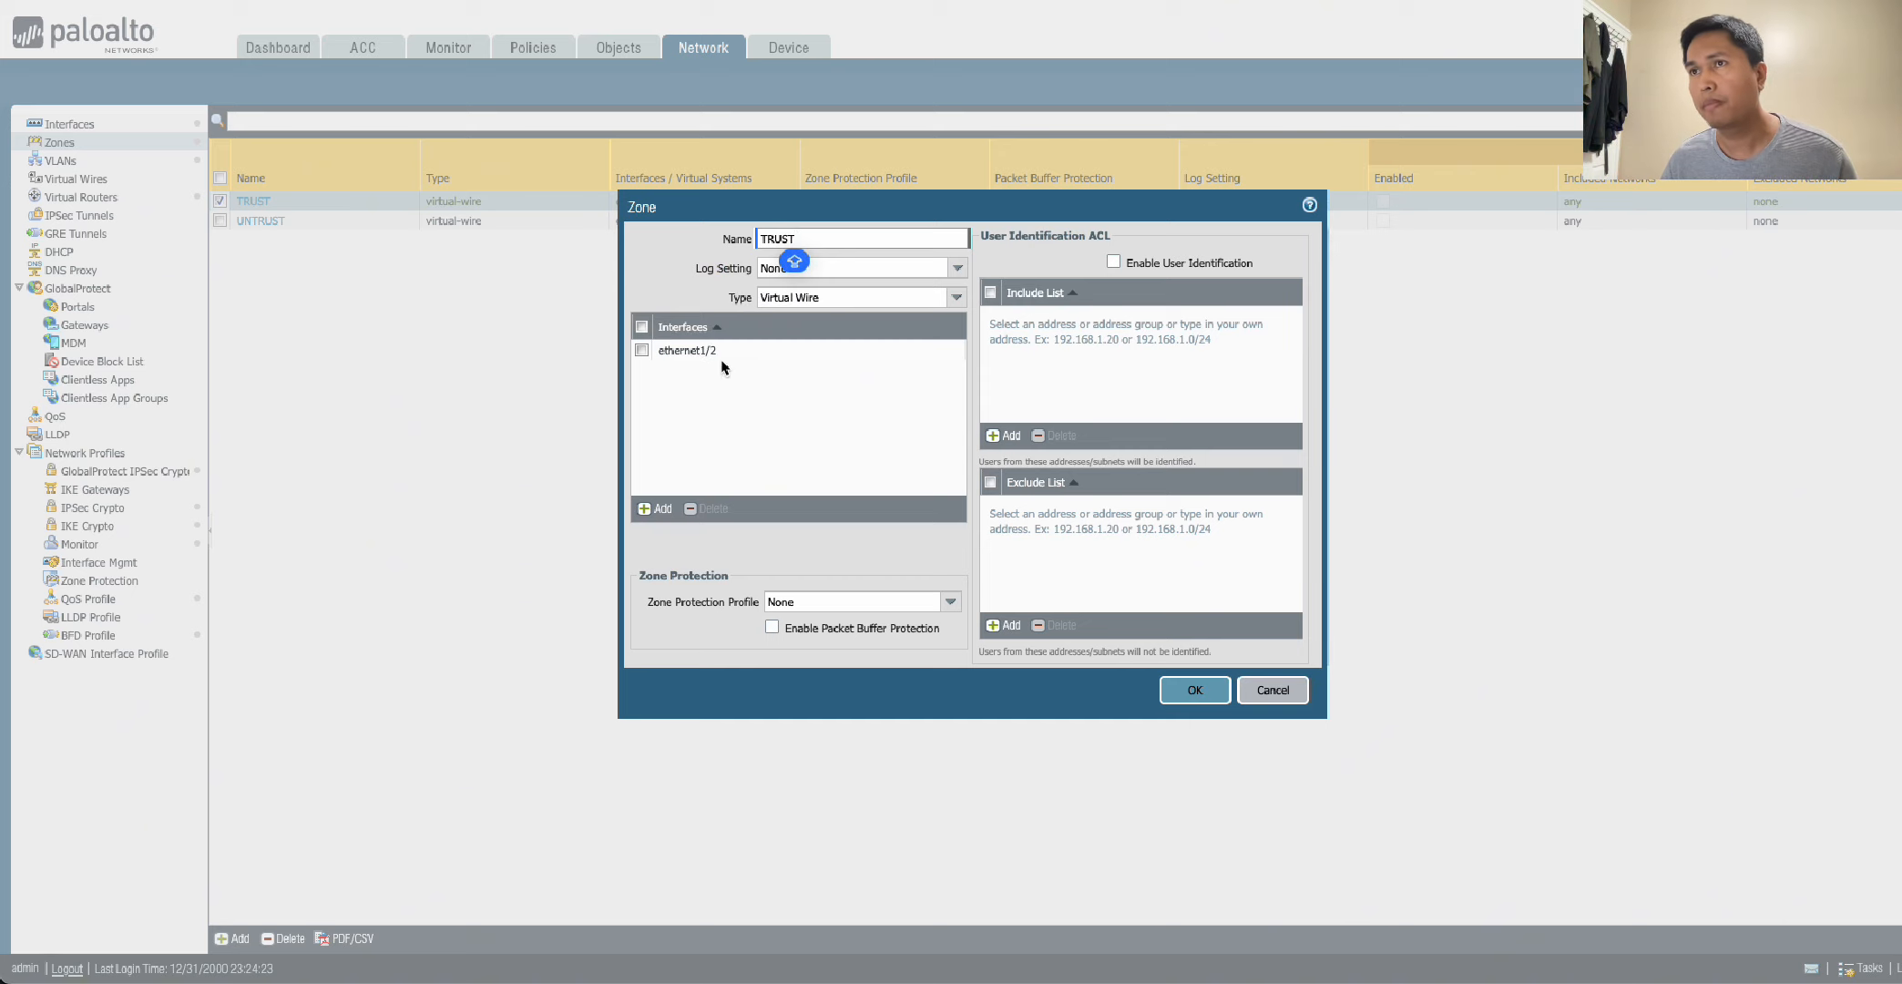
{"action": "left_click", "coordinate": [1266, 690]}
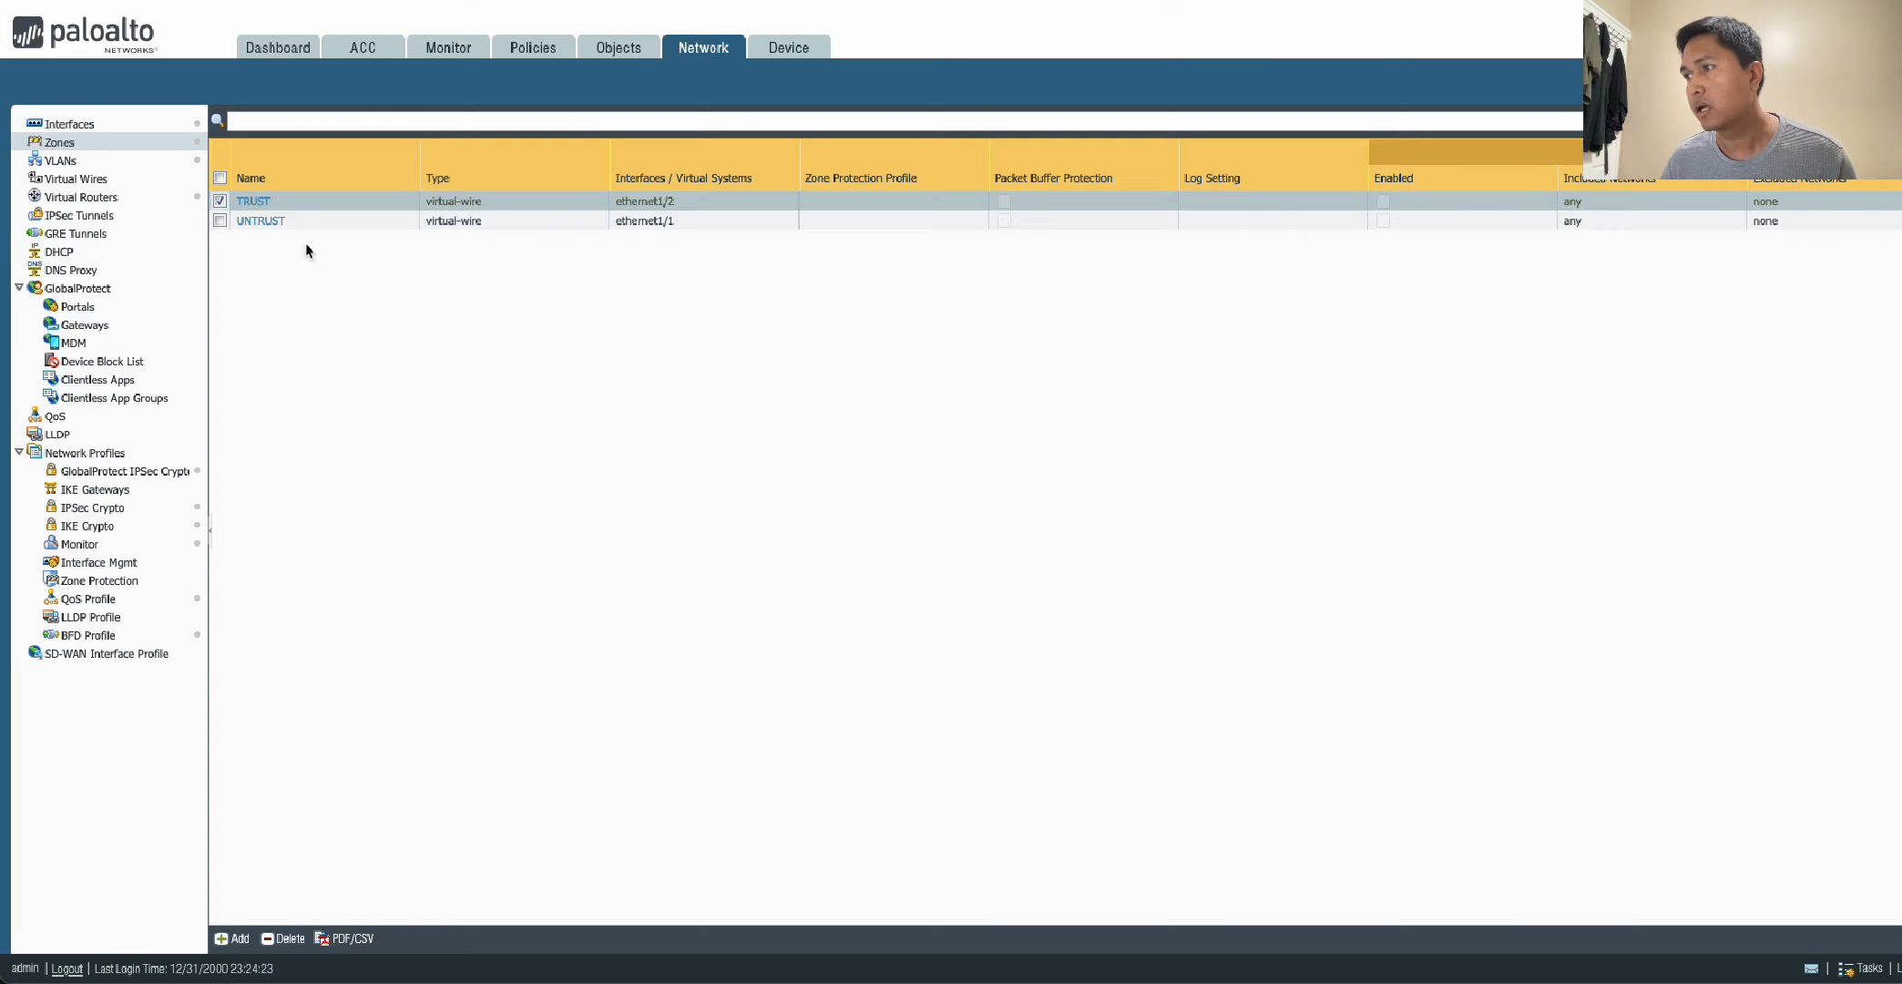
{"action": "left_click", "coordinate": [267, 226]}
{"action": "left_click", "coordinate": [265, 224]}
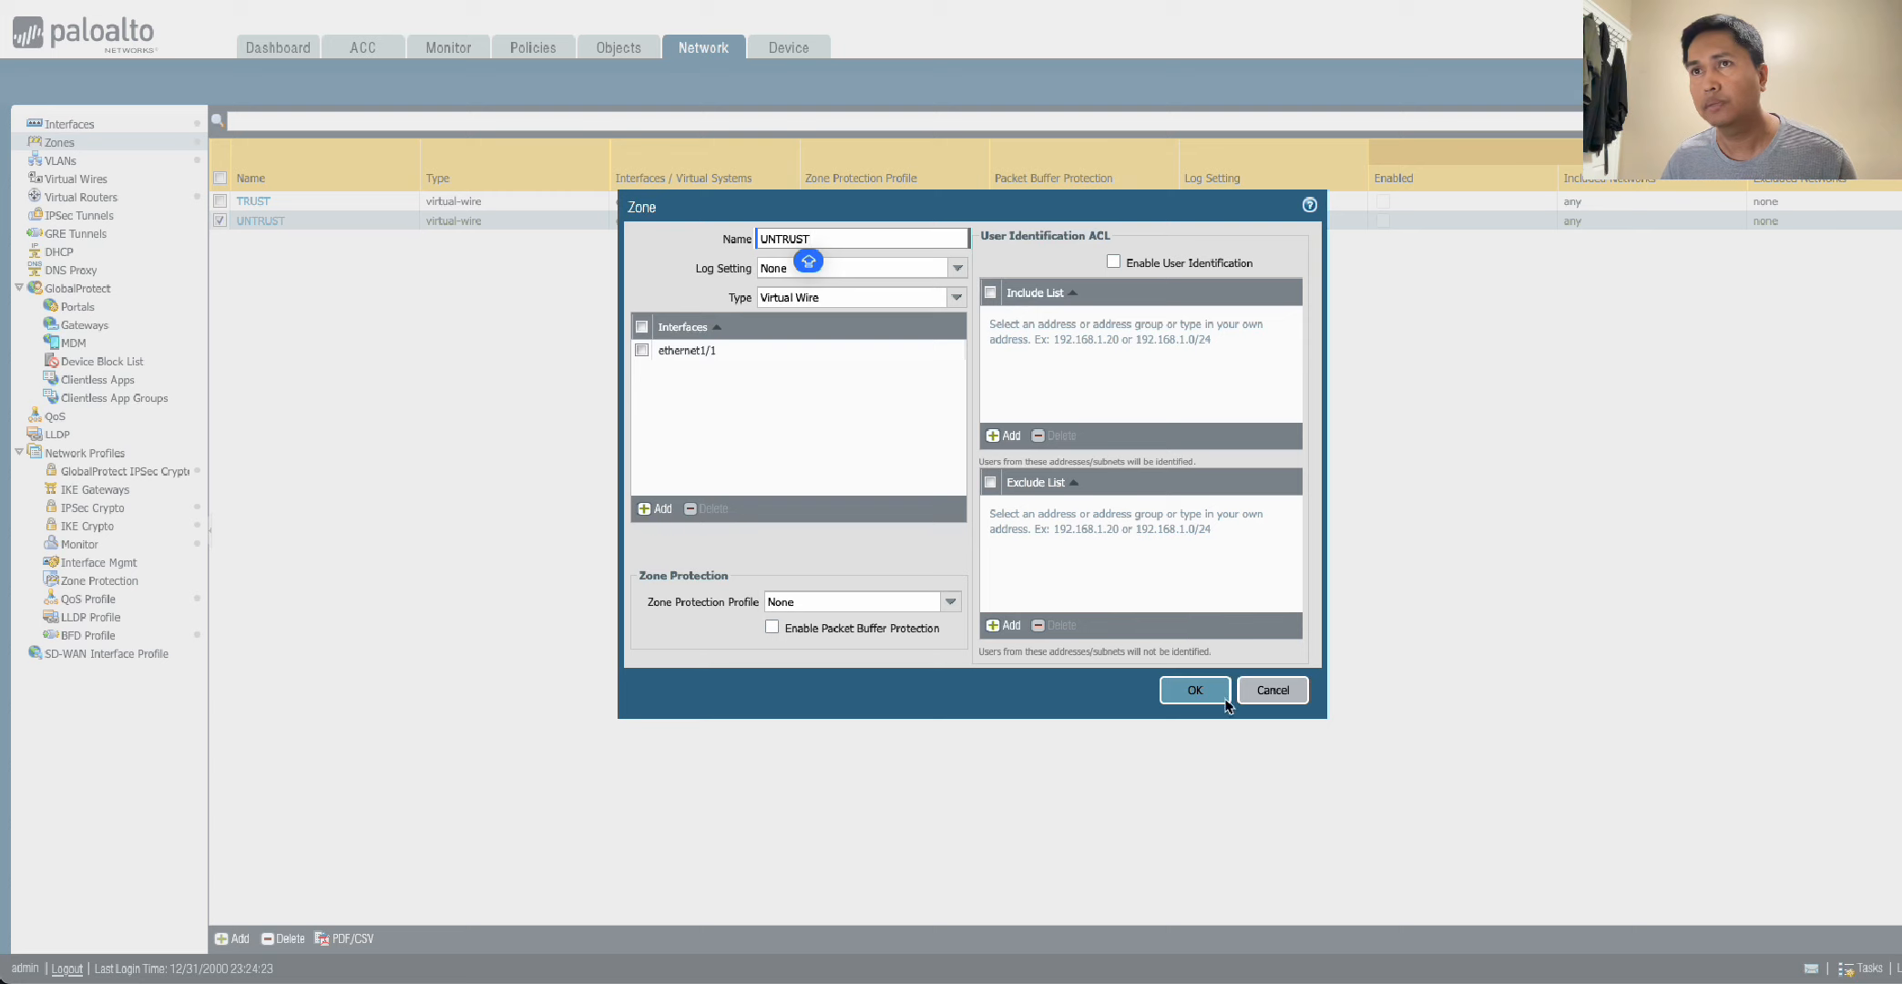
{"action": "left_click", "coordinate": [1272, 691]}
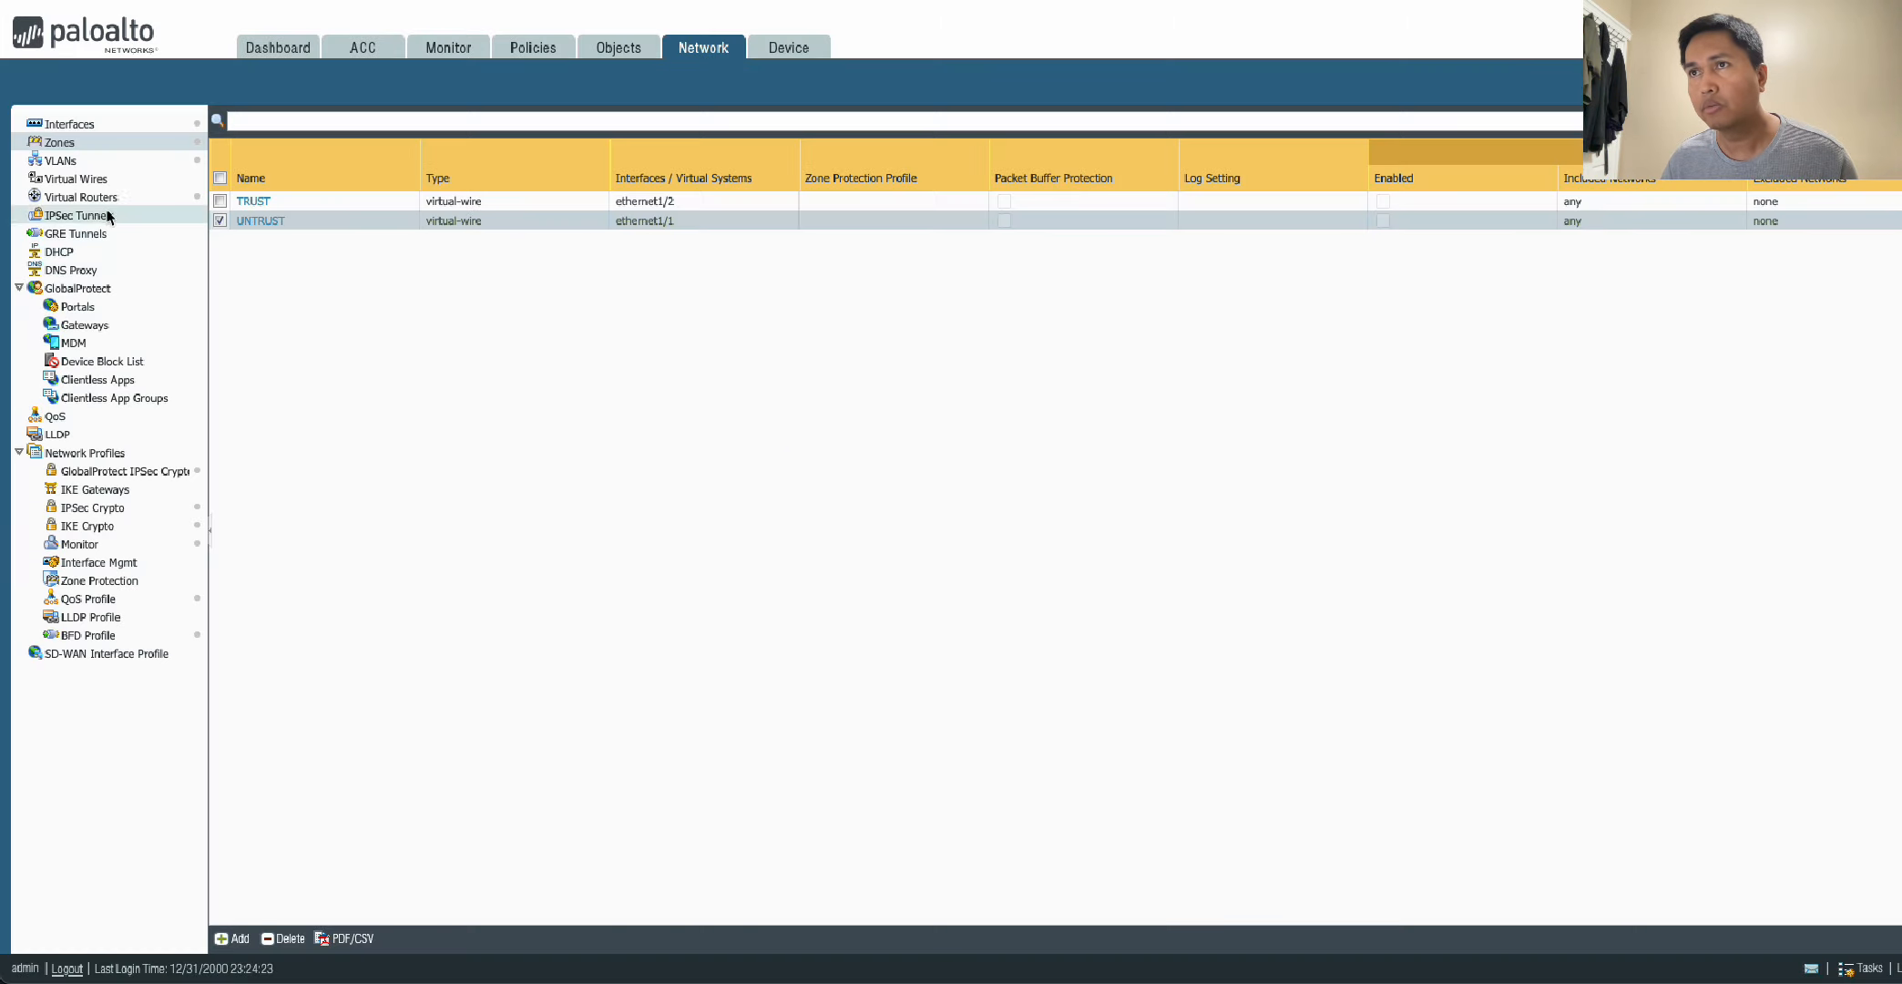
{"action": "left_click", "coordinate": [83, 182]}
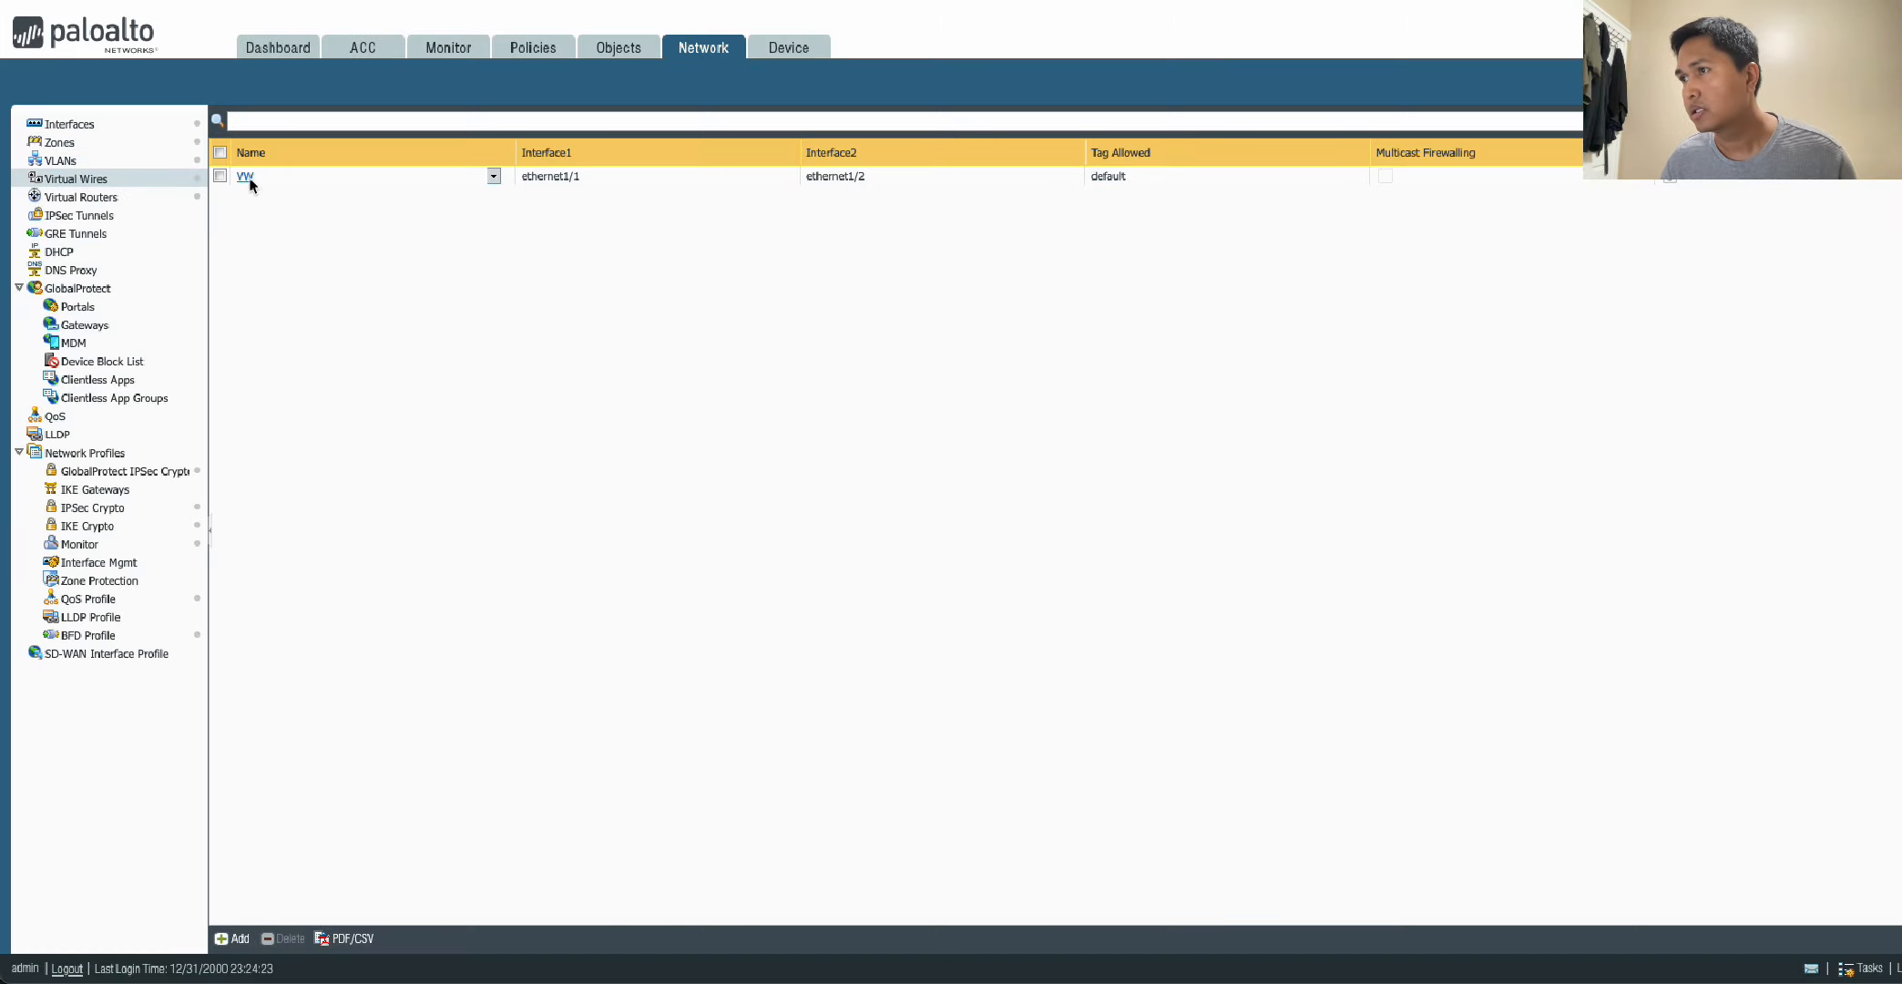
{"action": "left_click", "coordinate": [244, 176]}
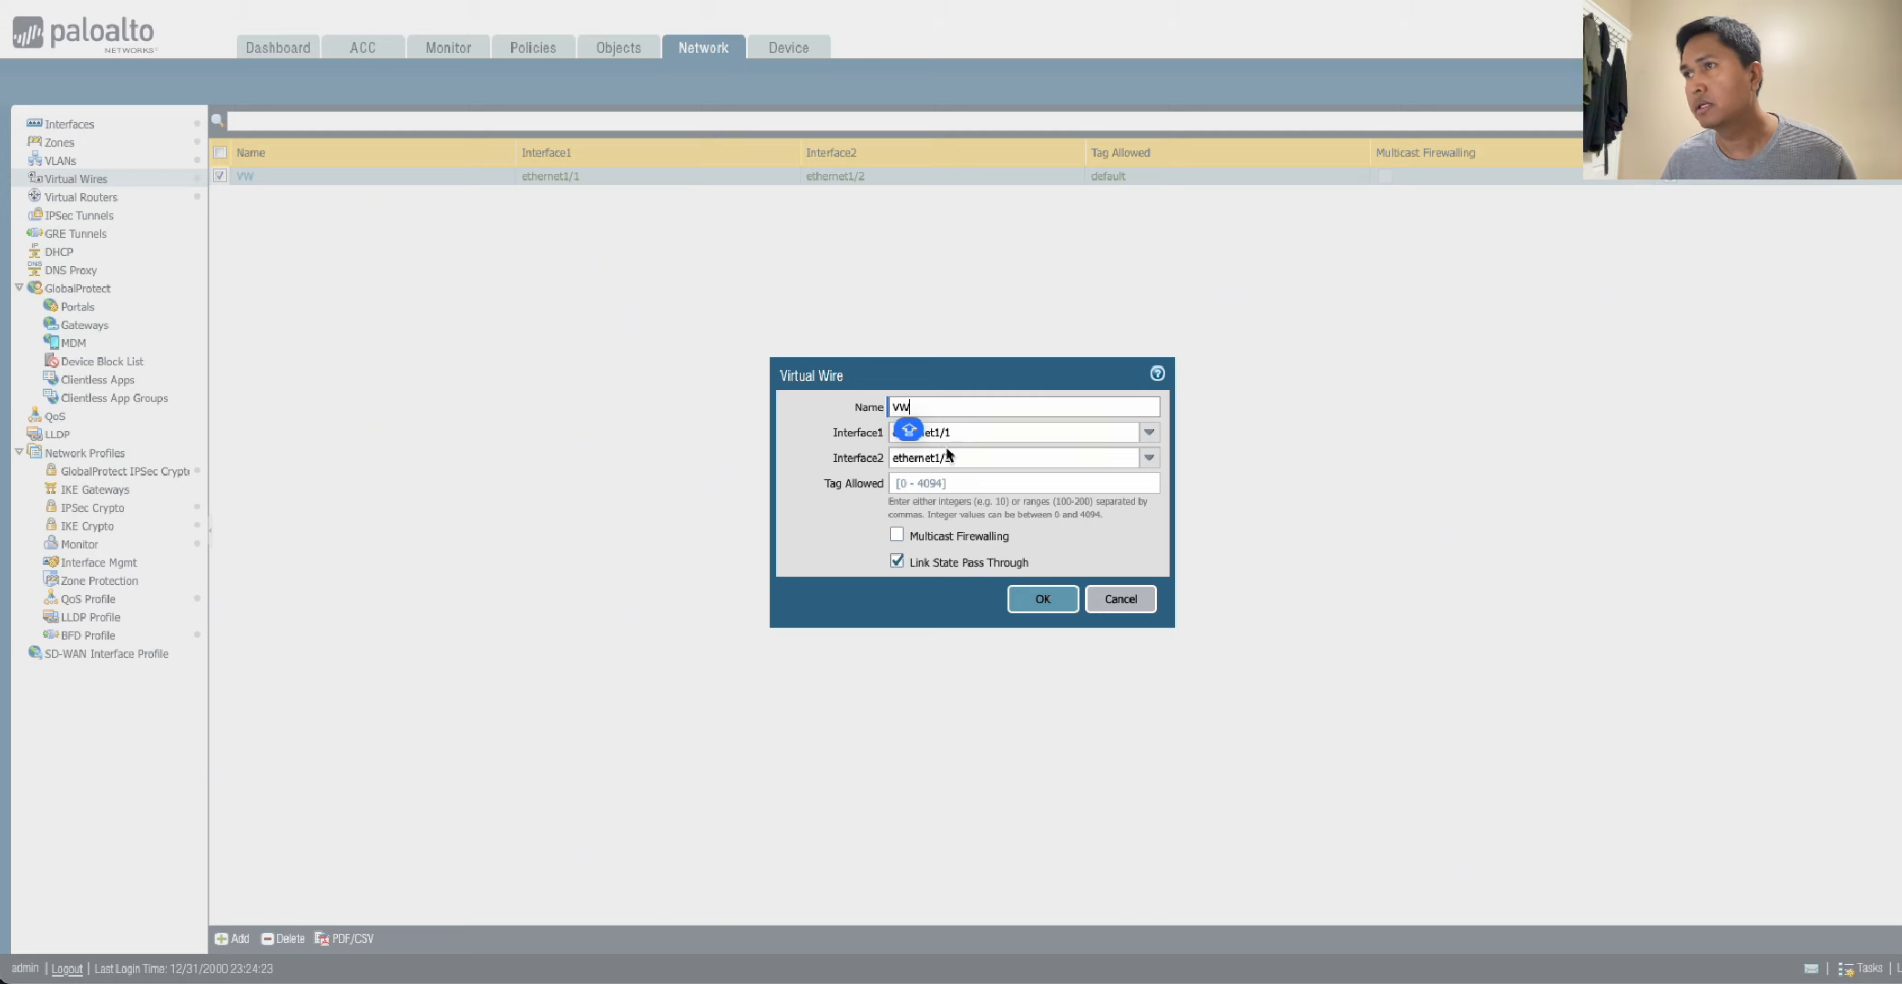
{"action": "left_click", "coordinate": [1051, 607]}
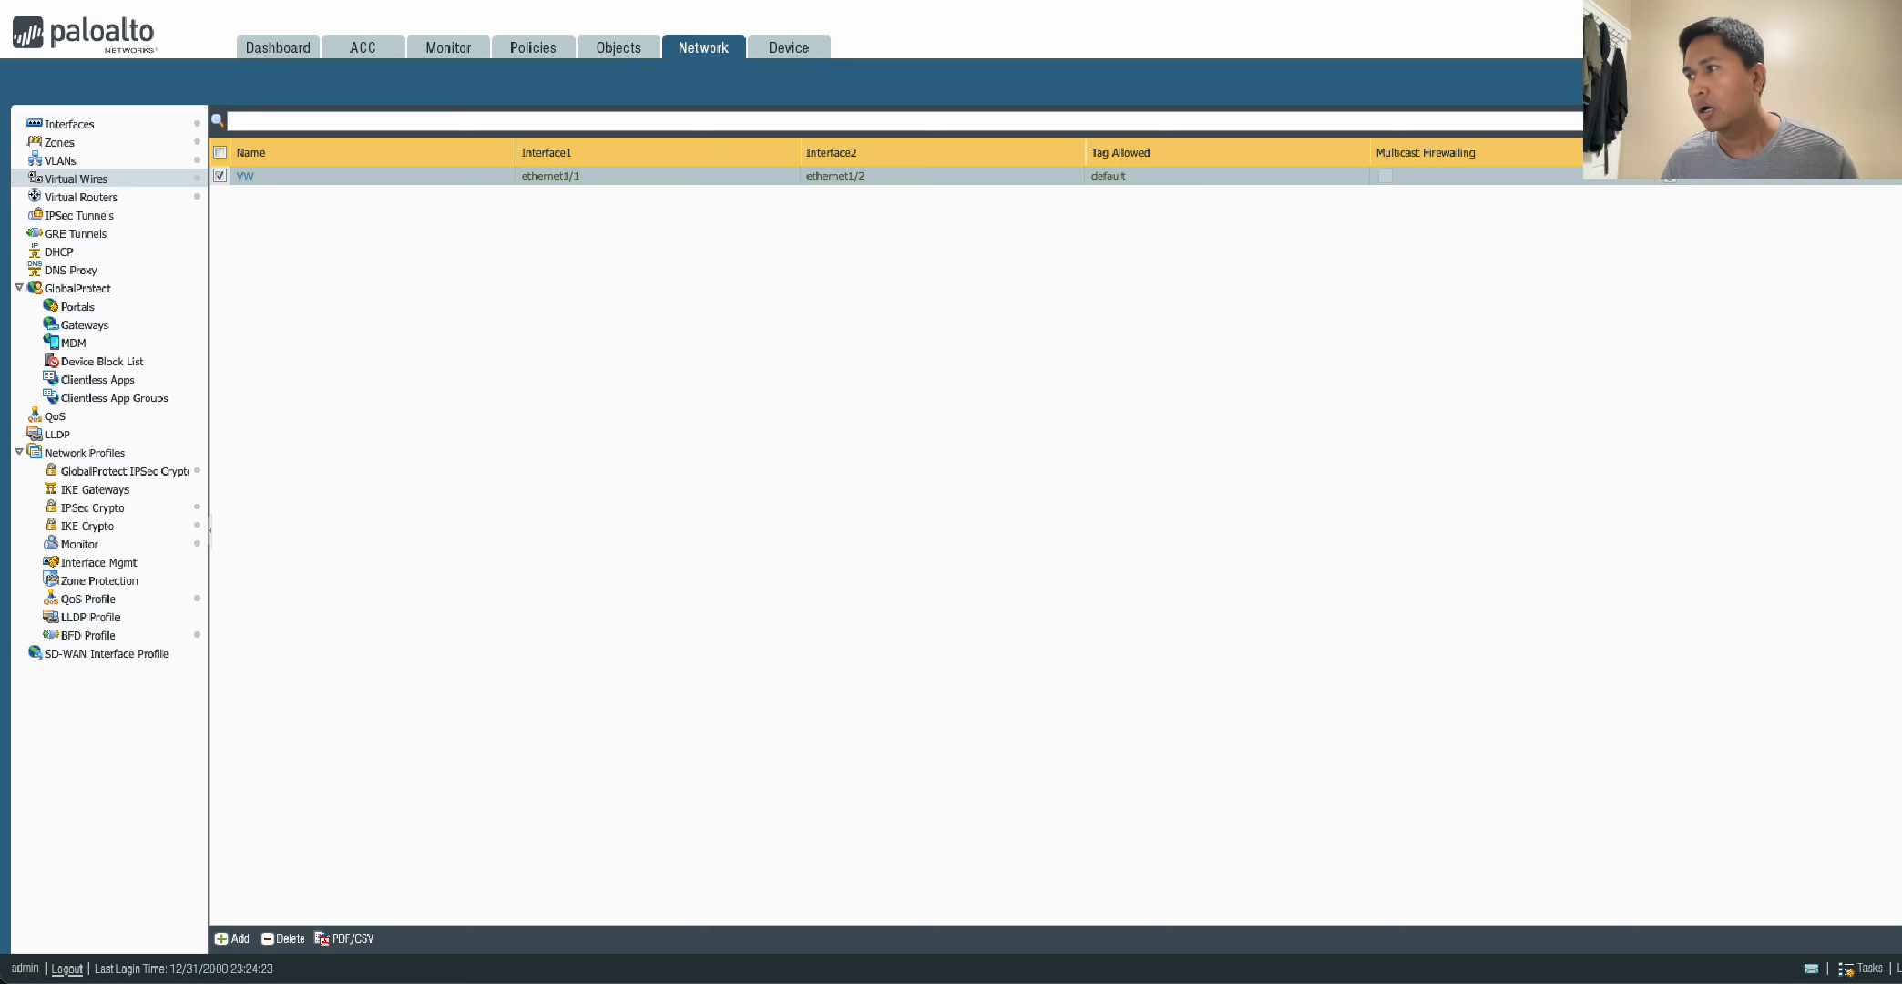
Switch to the R2 terminal to review its ping and BGP output, and return to the Palo Alto web interface.
{"action": "left_click", "coordinate": [1, 716]}
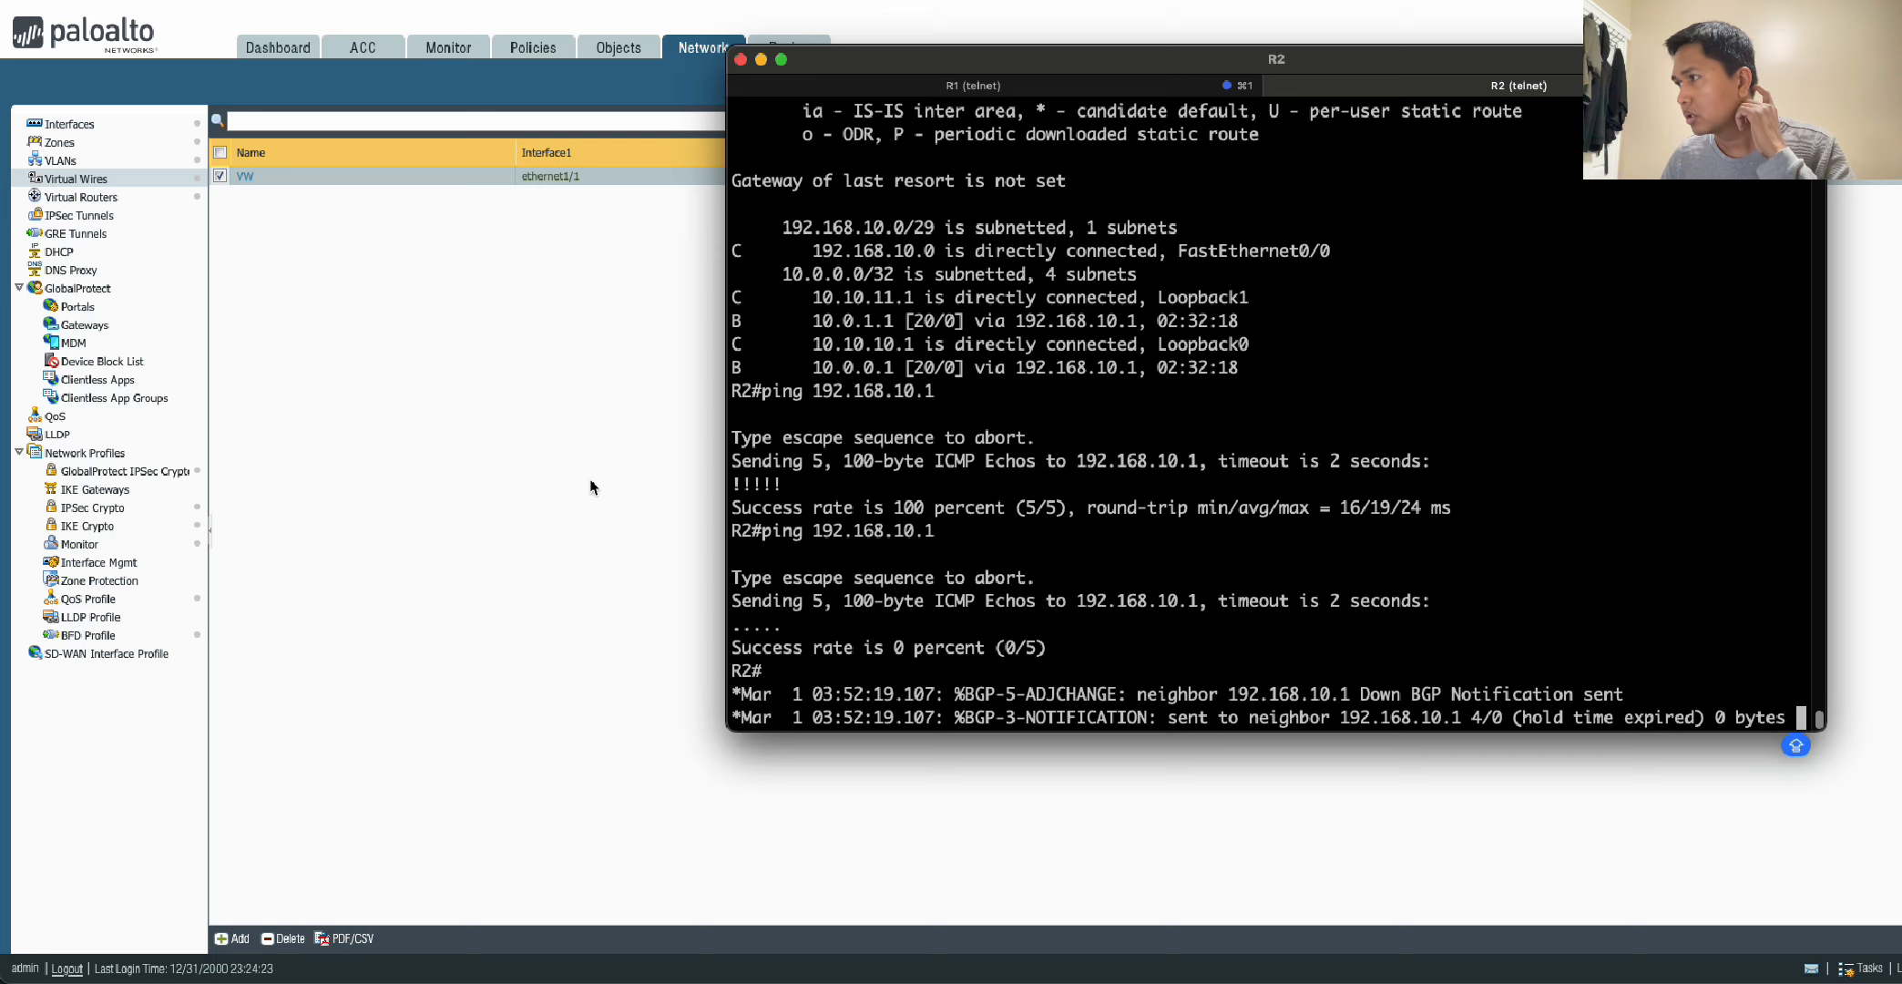
{"action": "scroll", "coordinate": [943, 557], "scroll_direction": "up", "scroll_amount": 5}
{"action": "scroll", "coordinate": [942, 558], "scroll_direction": "down", "scroll_amount": 5}
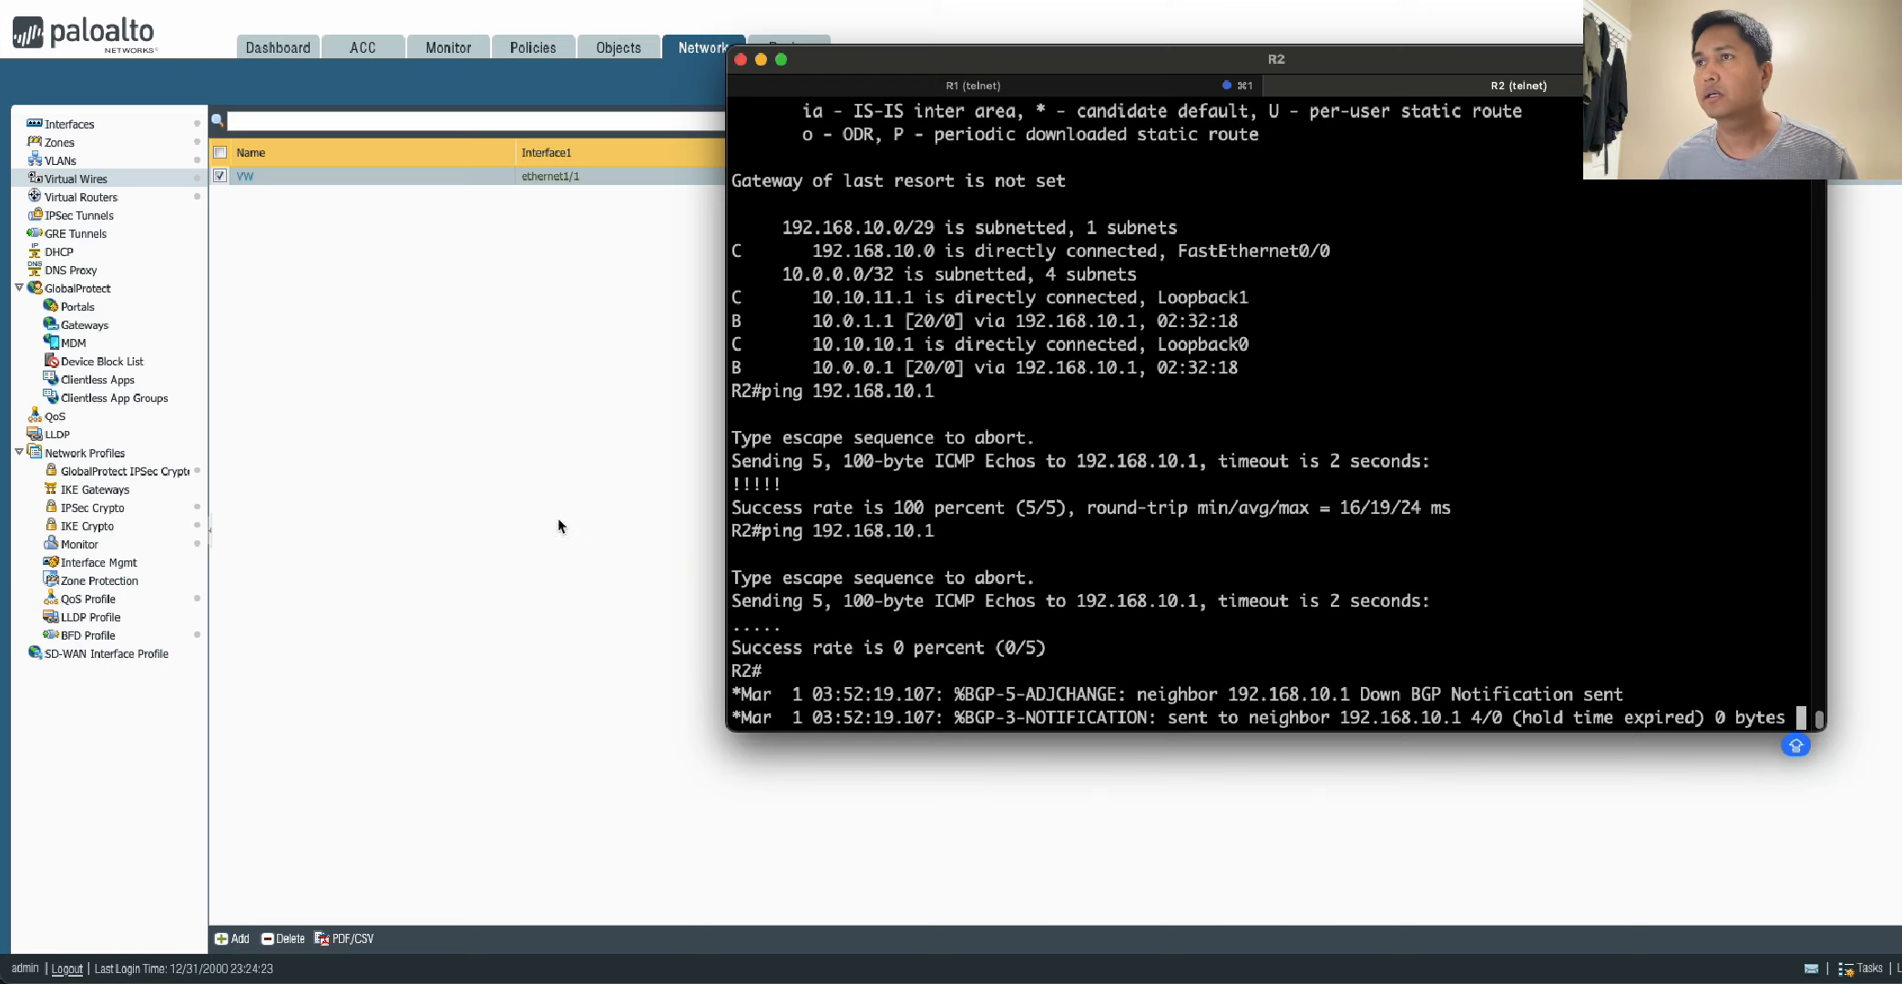
{"action": "left_click", "coordinate": [513, 504]}
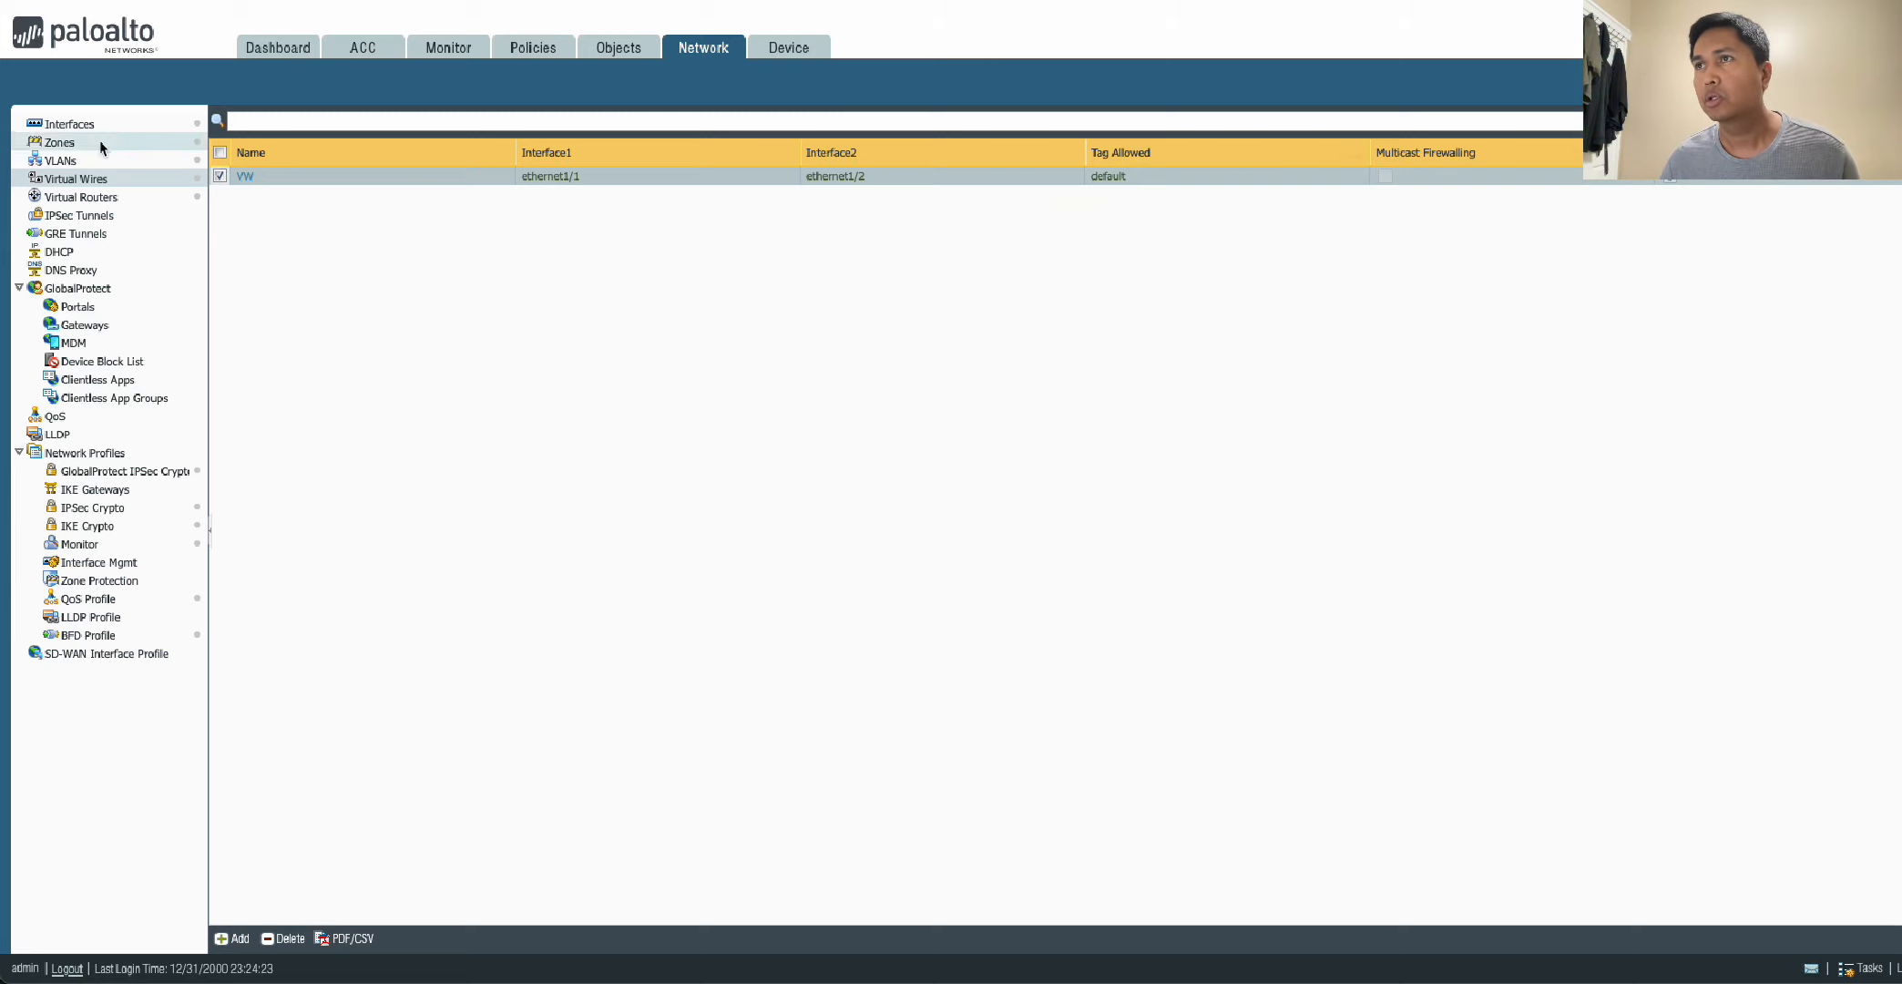
Add a new security policy rule named ALLOWCOMM.
{"action": "left_click", "coordinate": [536, 50]}
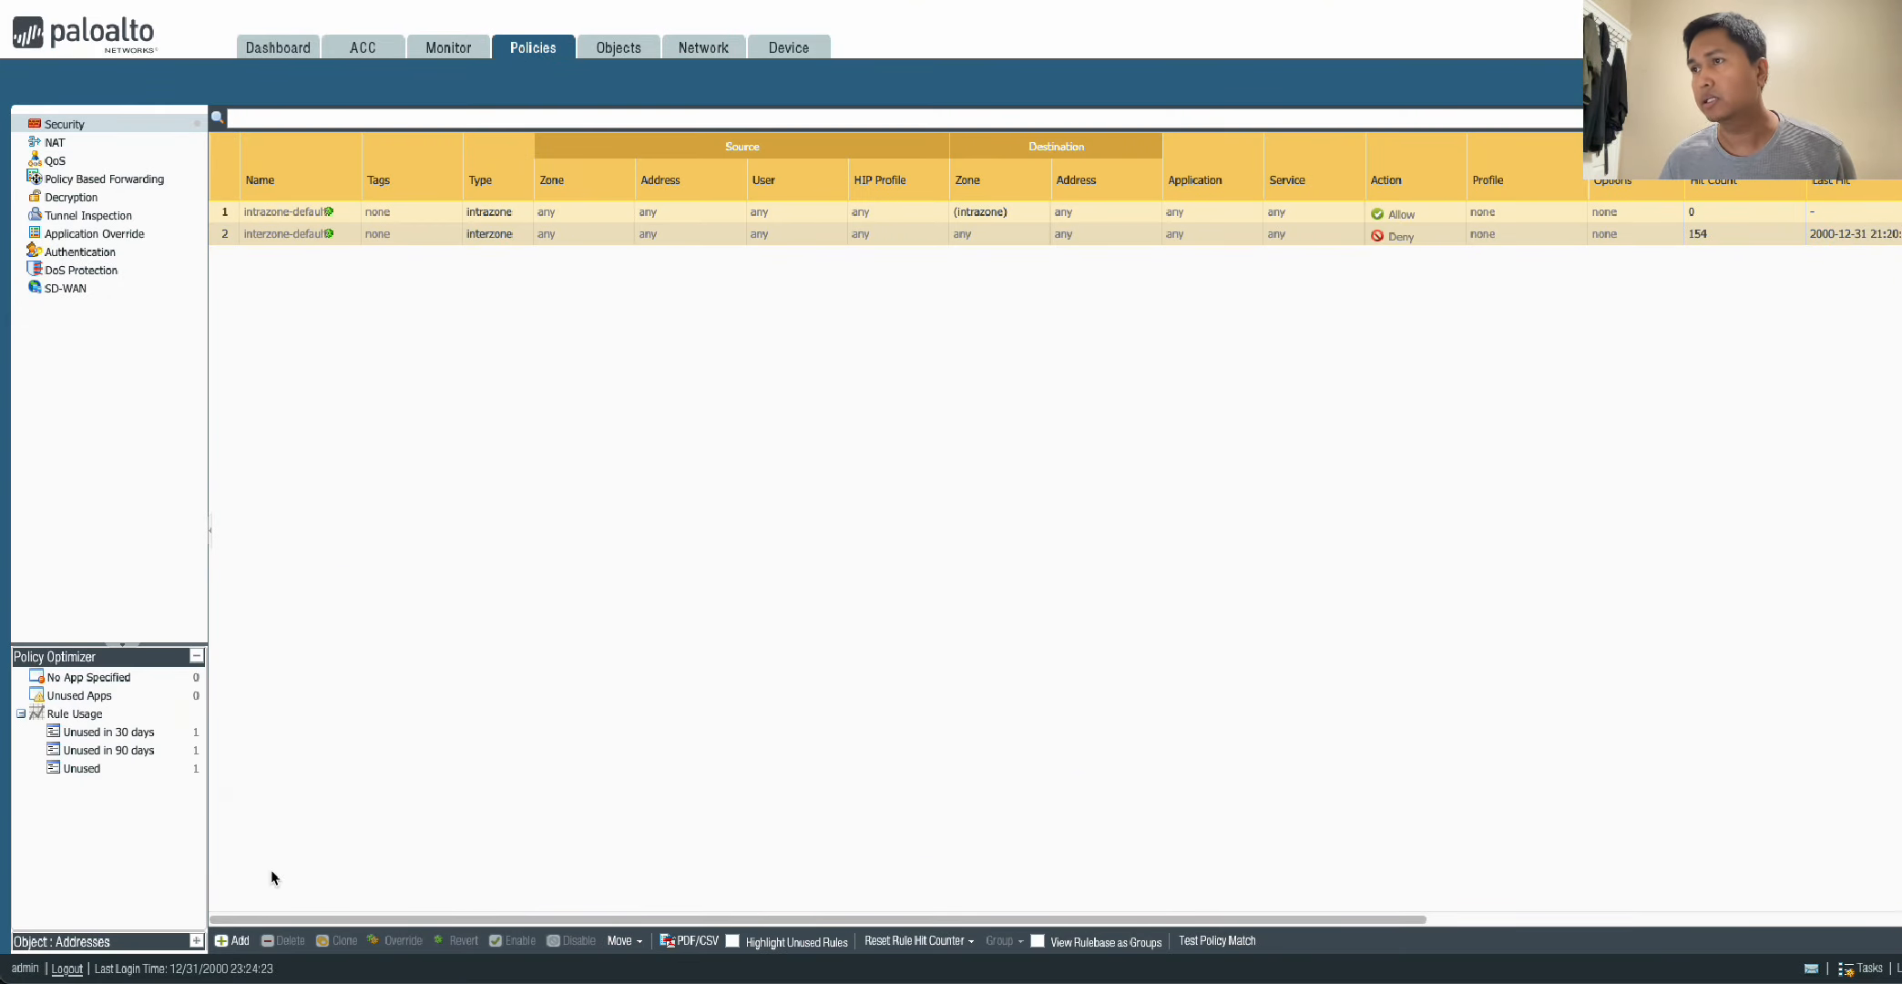
{"action": "left_click", "coordinate": [238, 944]}
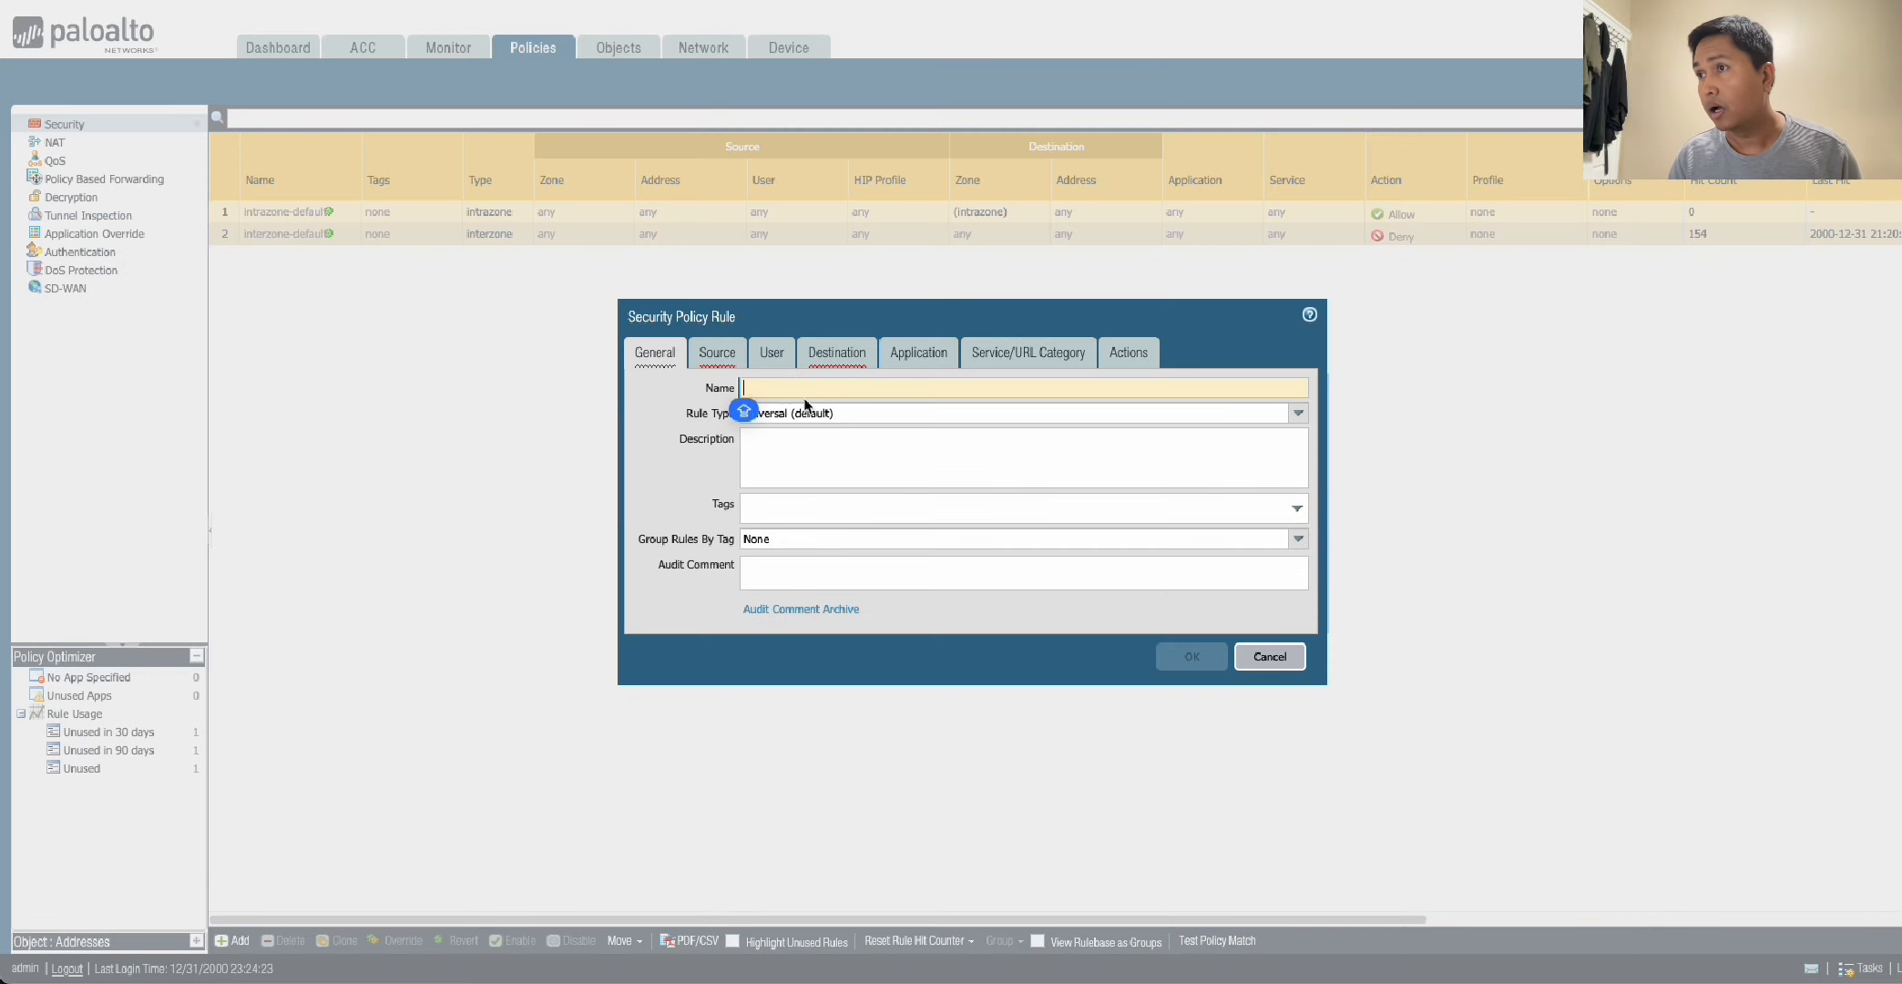
{"action": "type", "text": "ALL"}
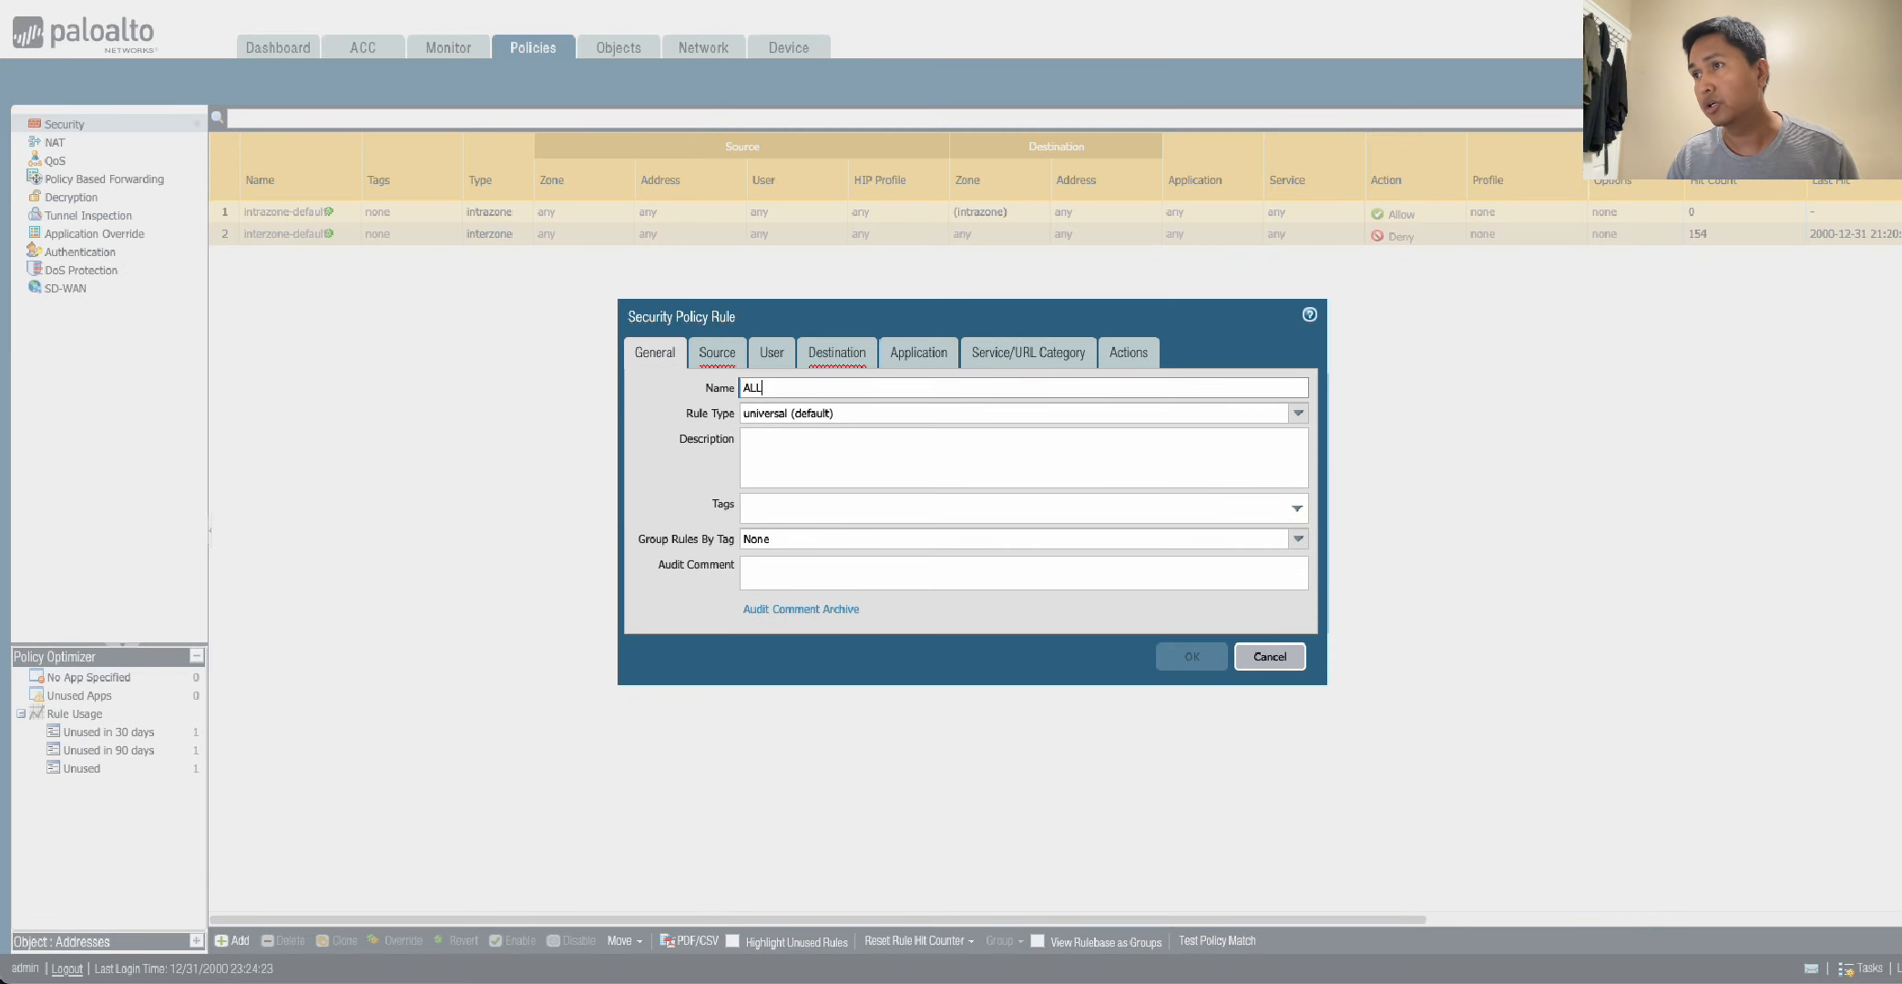
{"action": "type", "text": "OWCOM"}
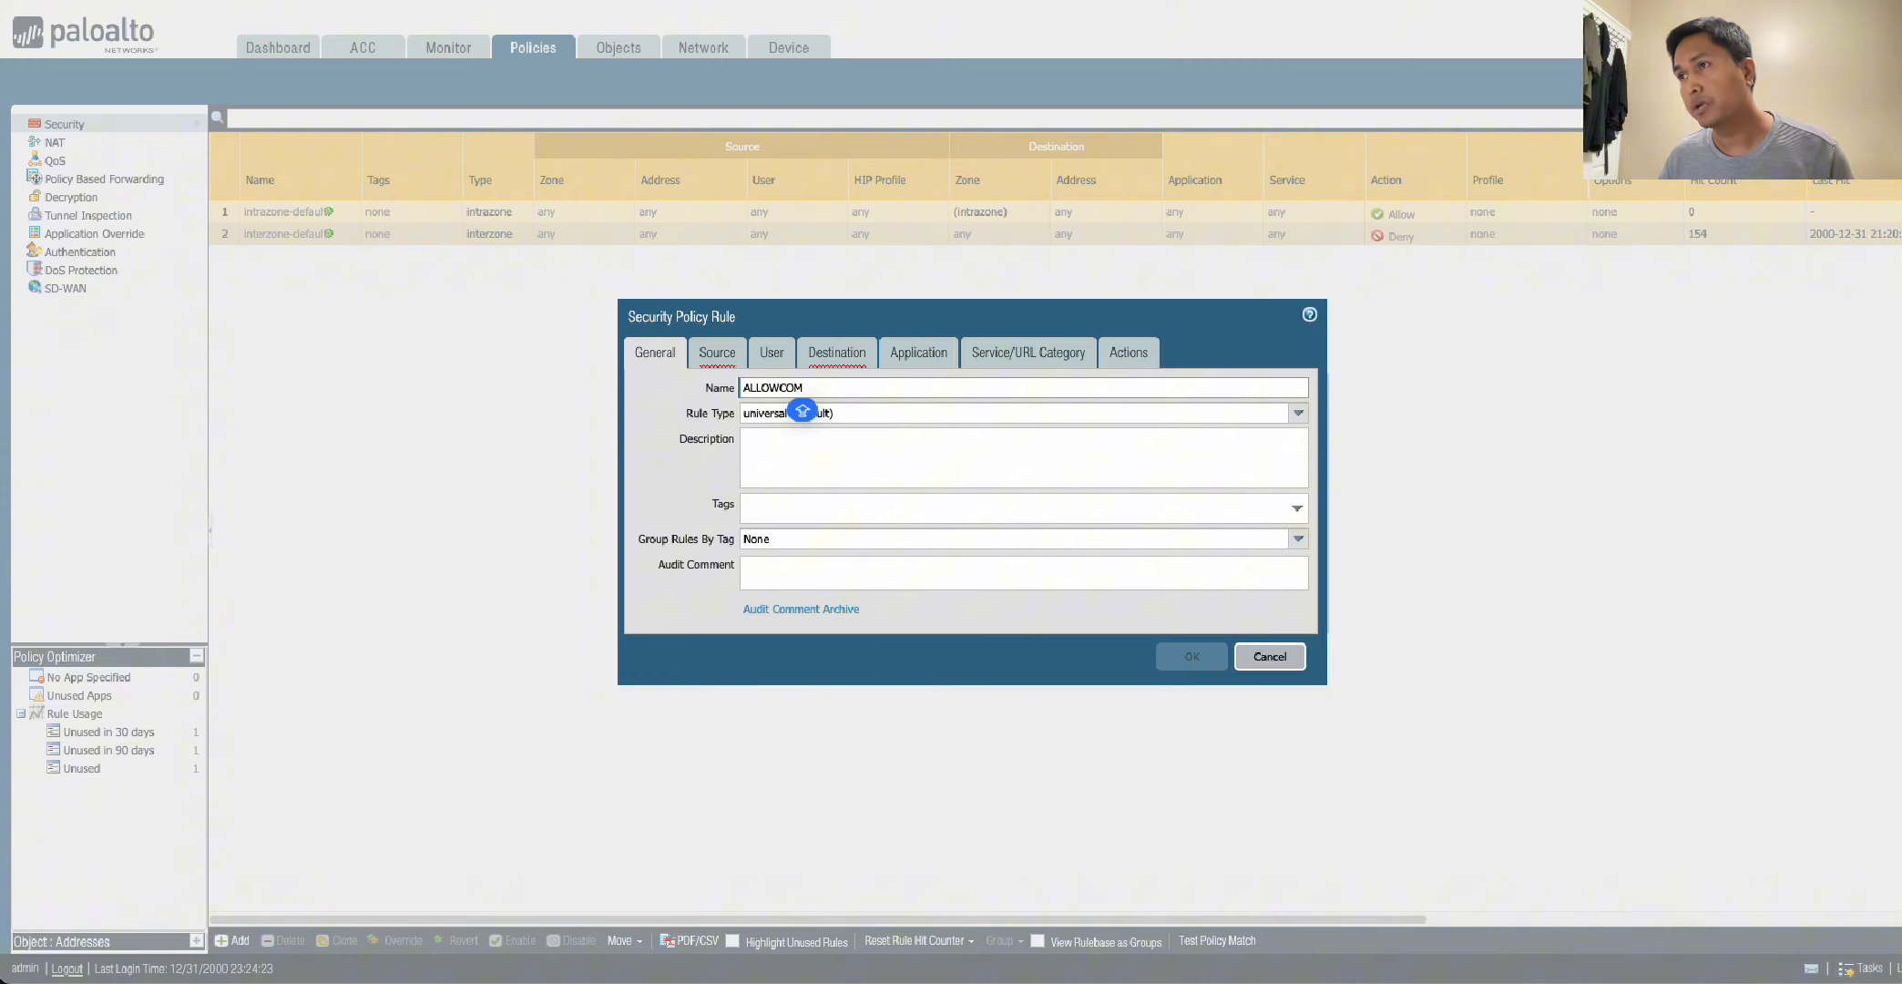
{"action": "type", "text": "M"}
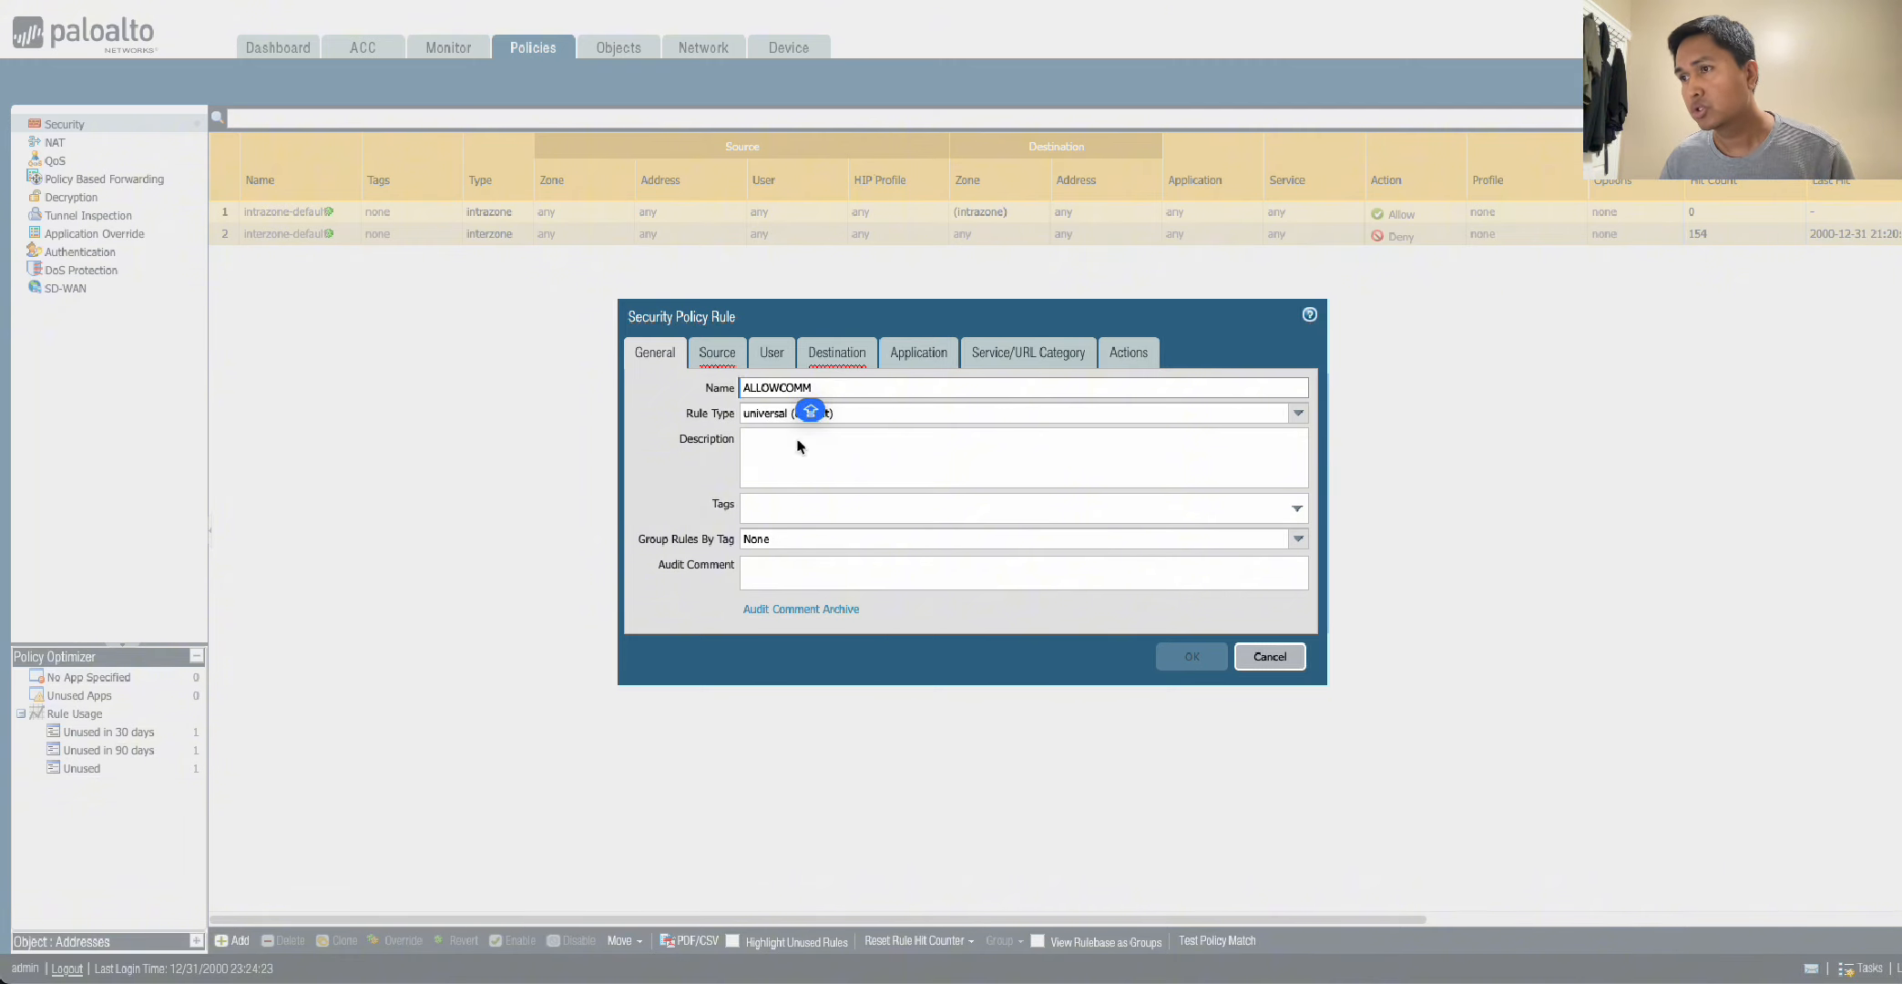
Set the ALLOWCOMM rule's source zone to TRUST and its destination zone to UNTRUST.
{"action": "left_click", "coordinate": [717, 353]}
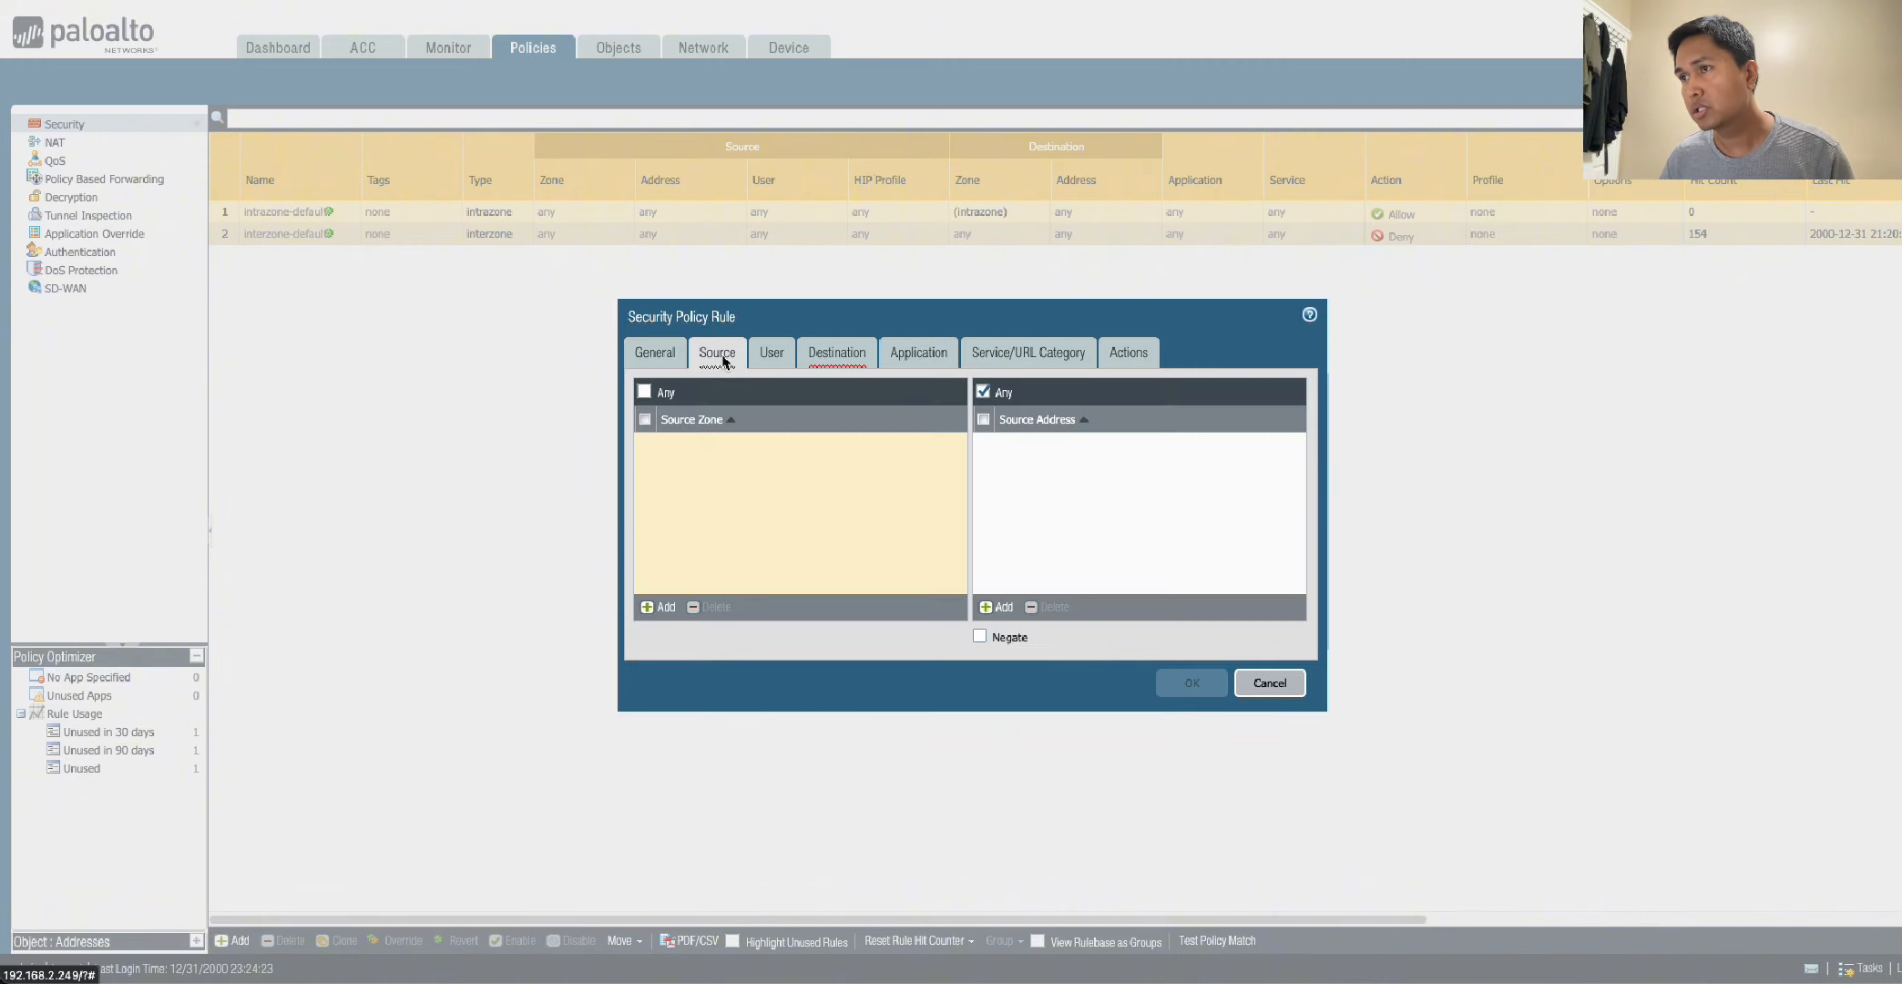
{"action": "left_click", "coordinate": [649, 606]}
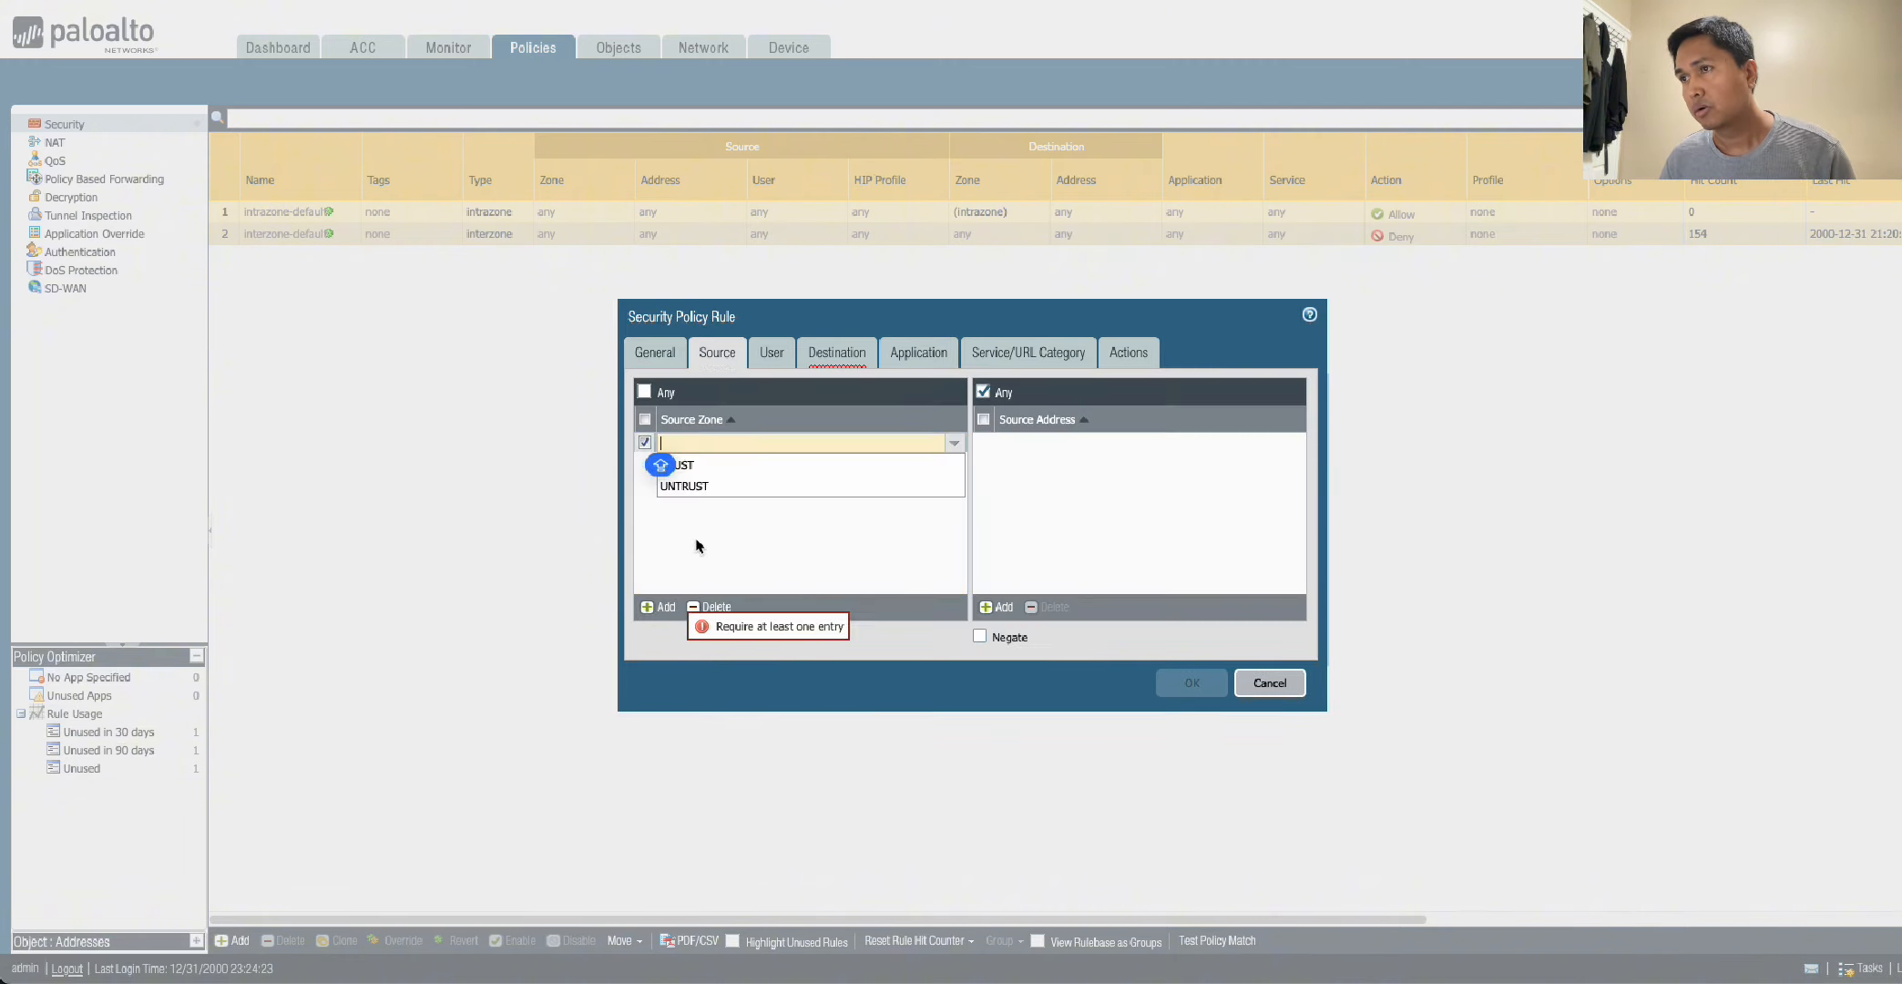
{"action": "left_click", "coordinate": [717, 467]}
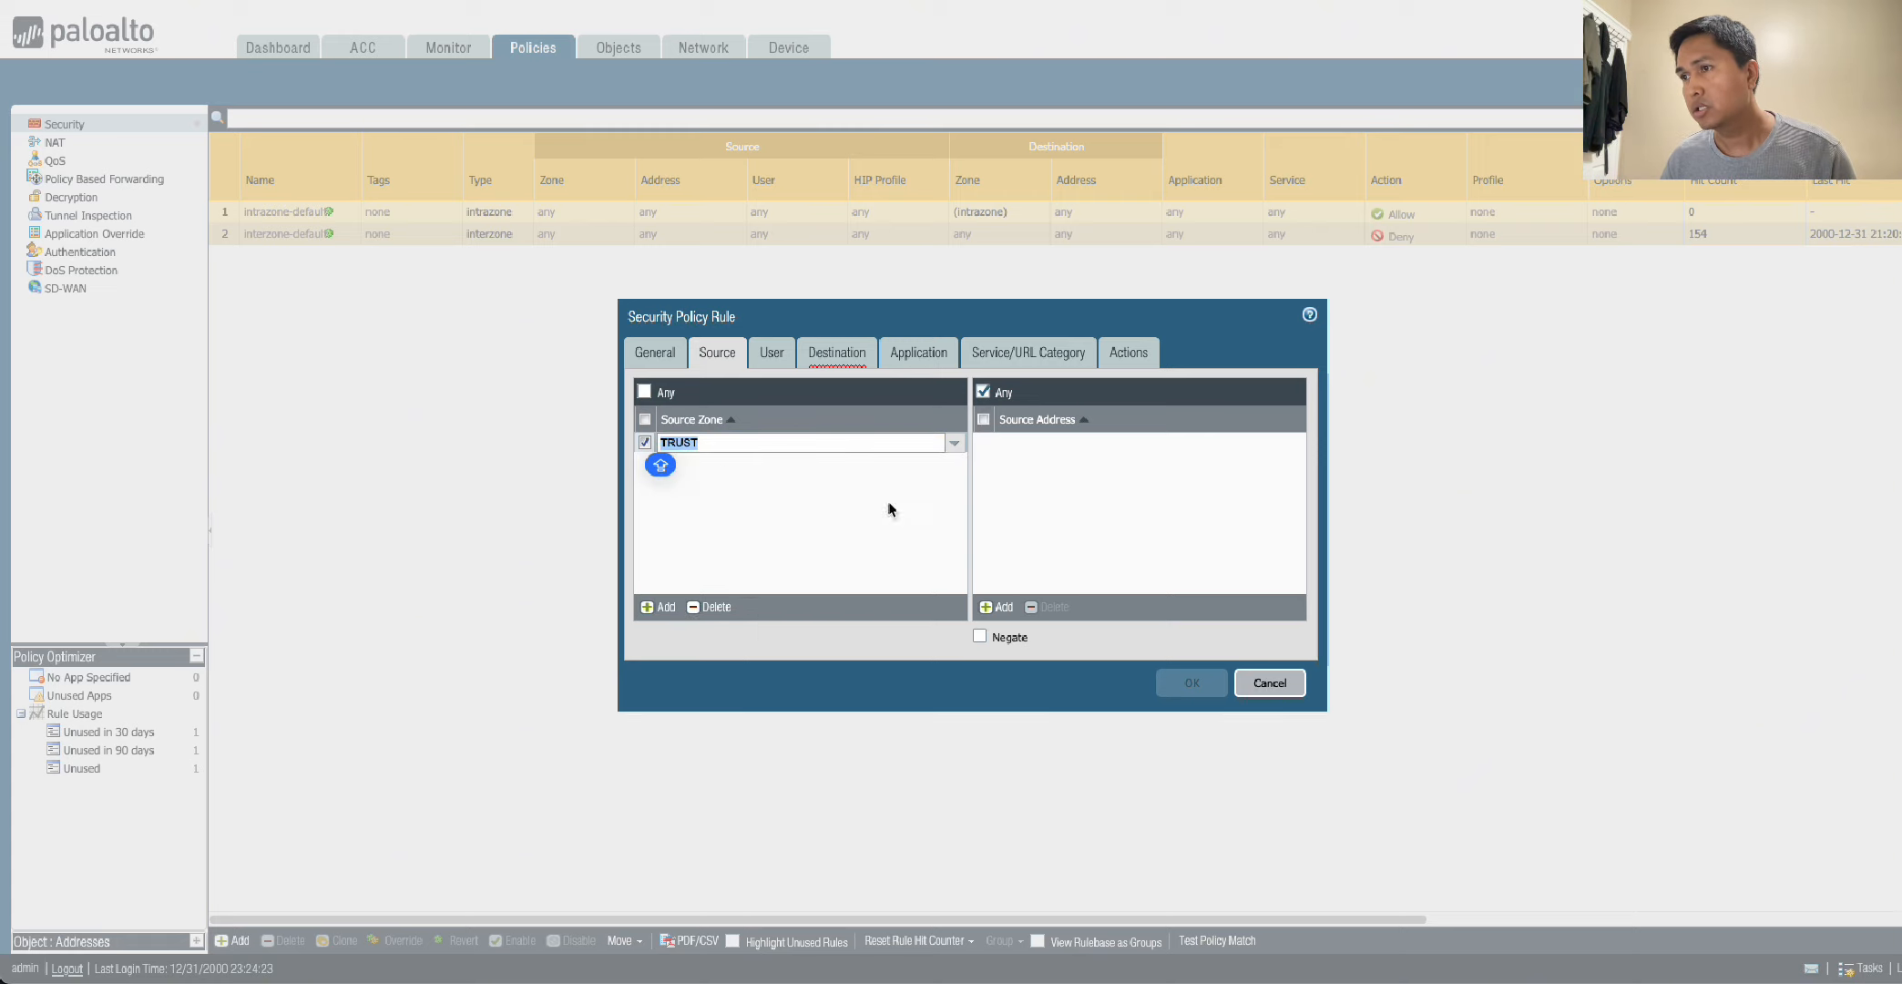
{"action": "left_click", "coordinate": [837, 355]}
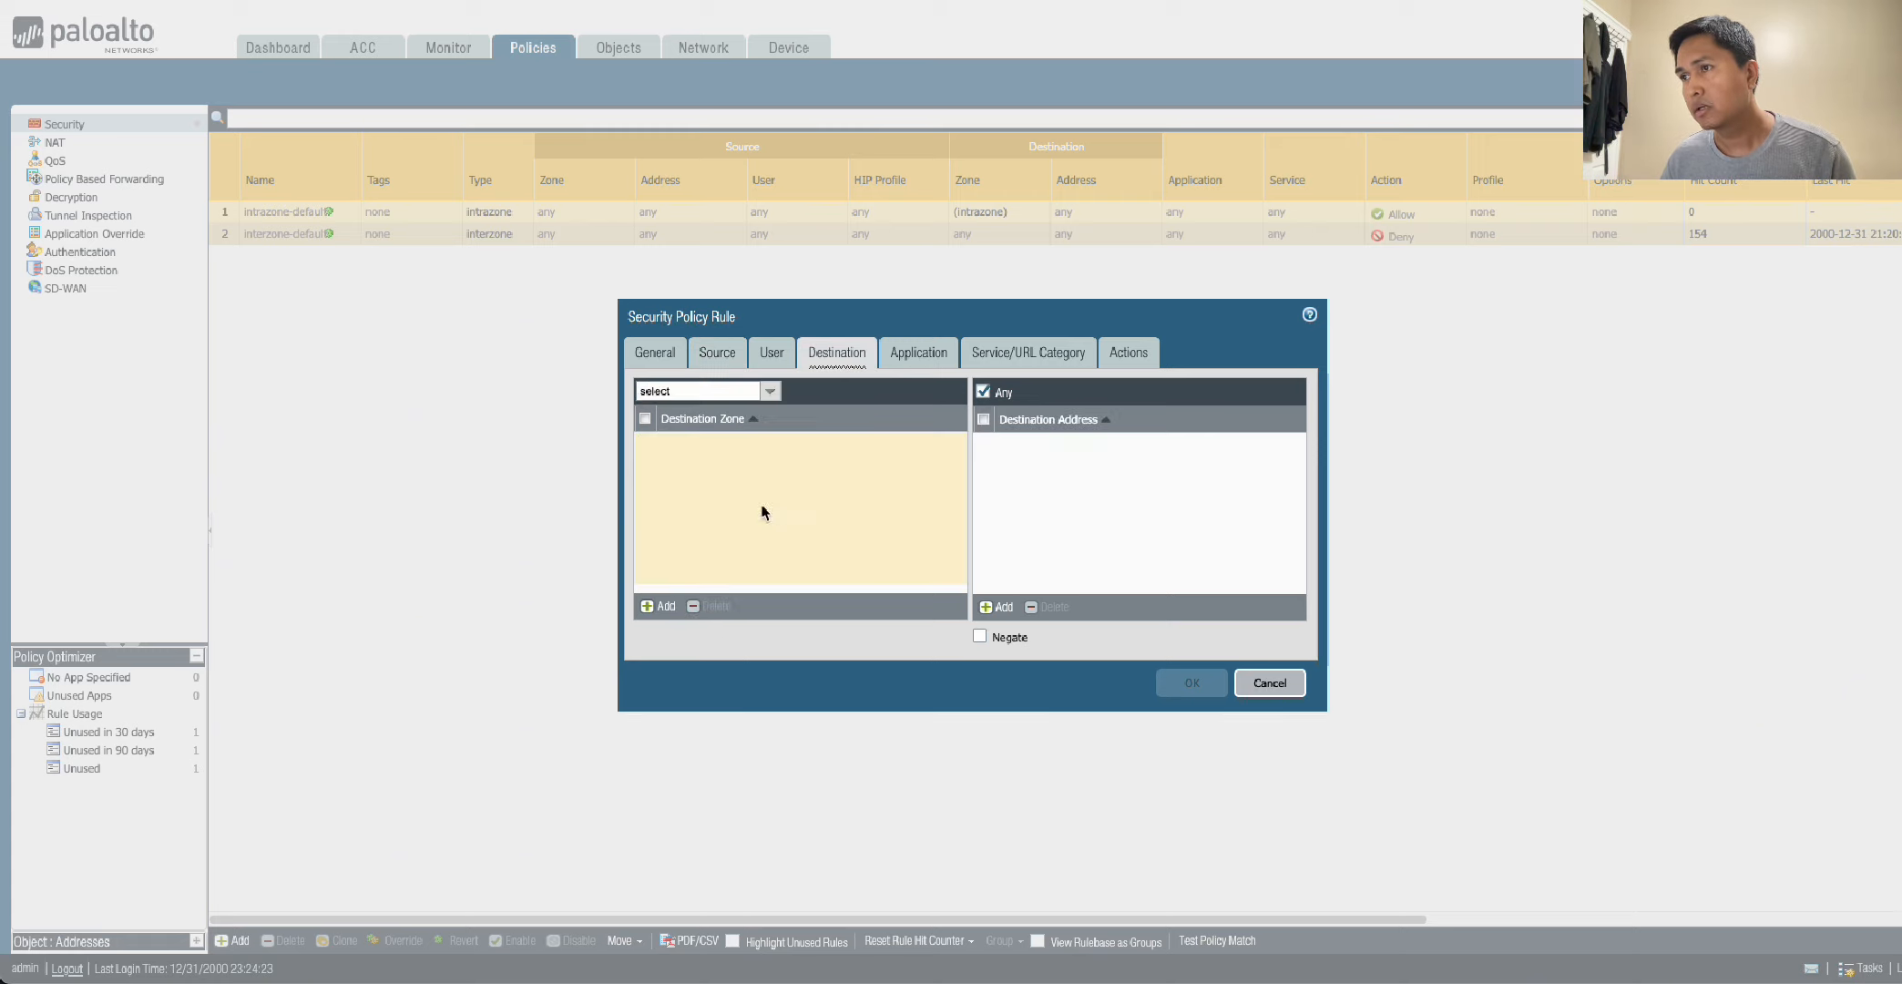
{"action": "left_click", "coordinate": [665, 607]}
{"action": "left_click", "coordinate": [709, 485]}
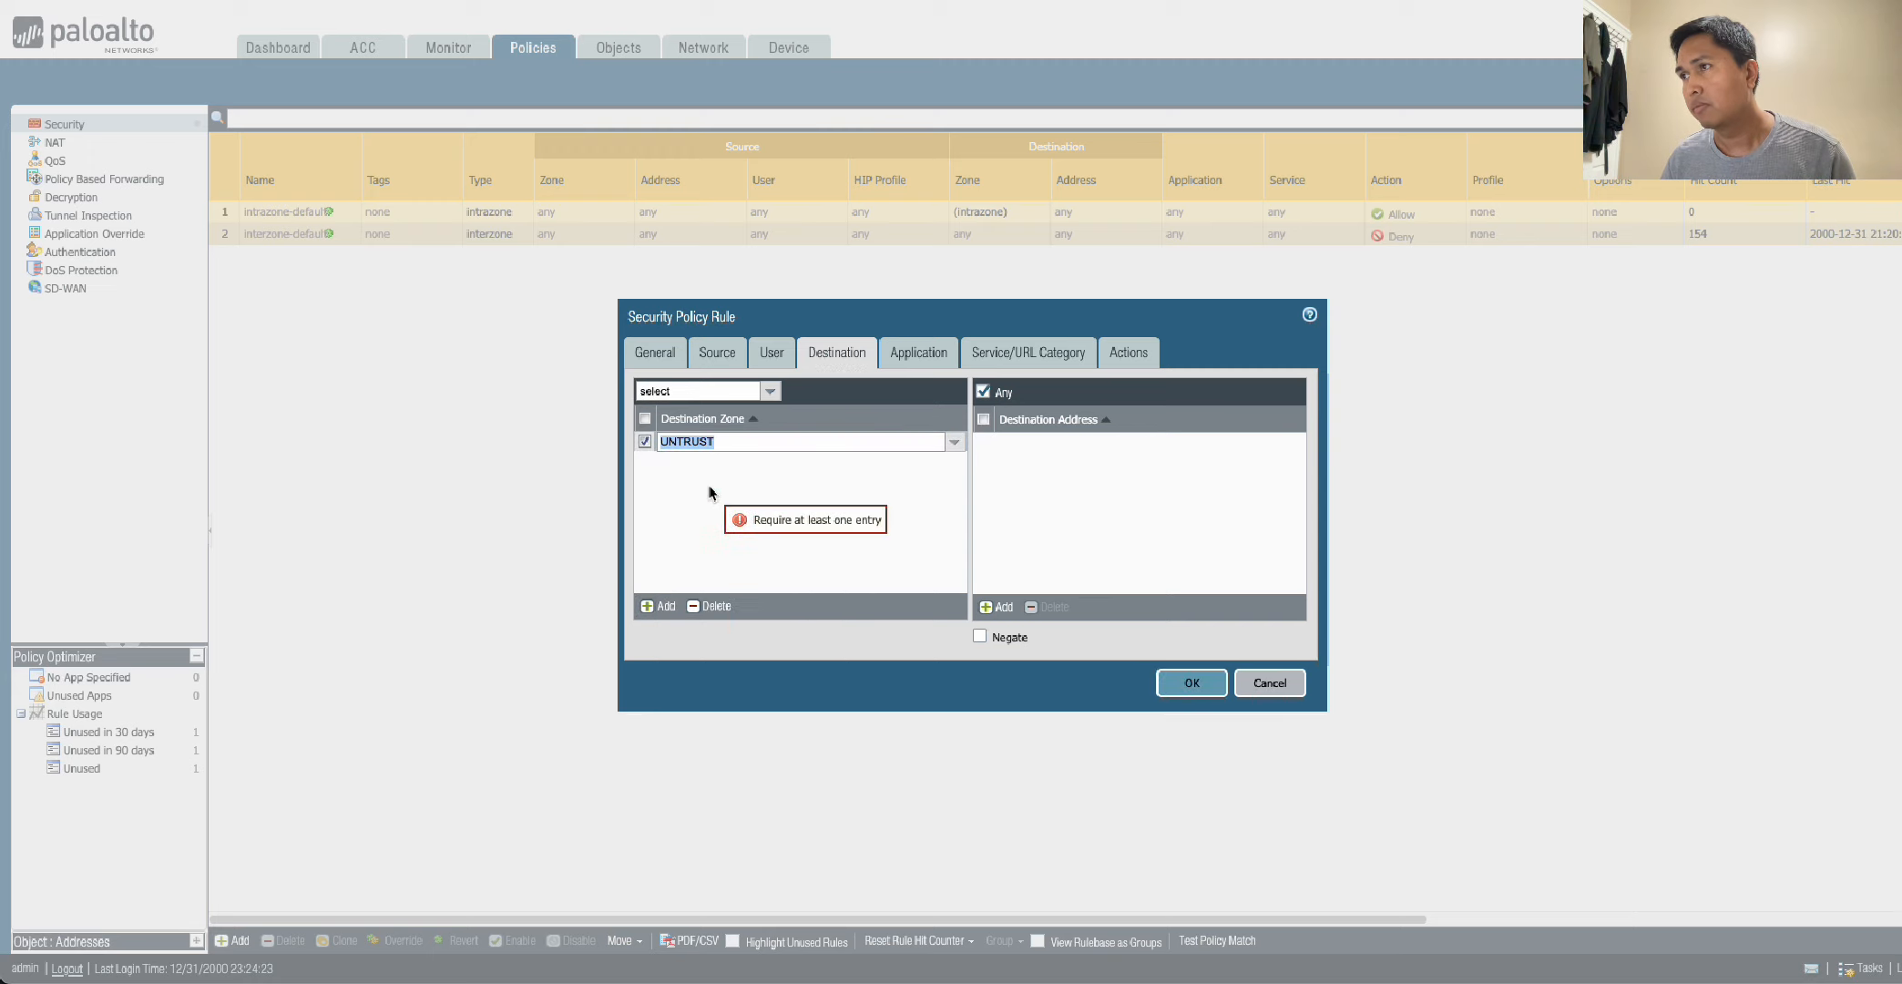
Start a new application entry in the ALLOWCOMM rule.
{"action": "left_click", "coordinate": [917, 353]}
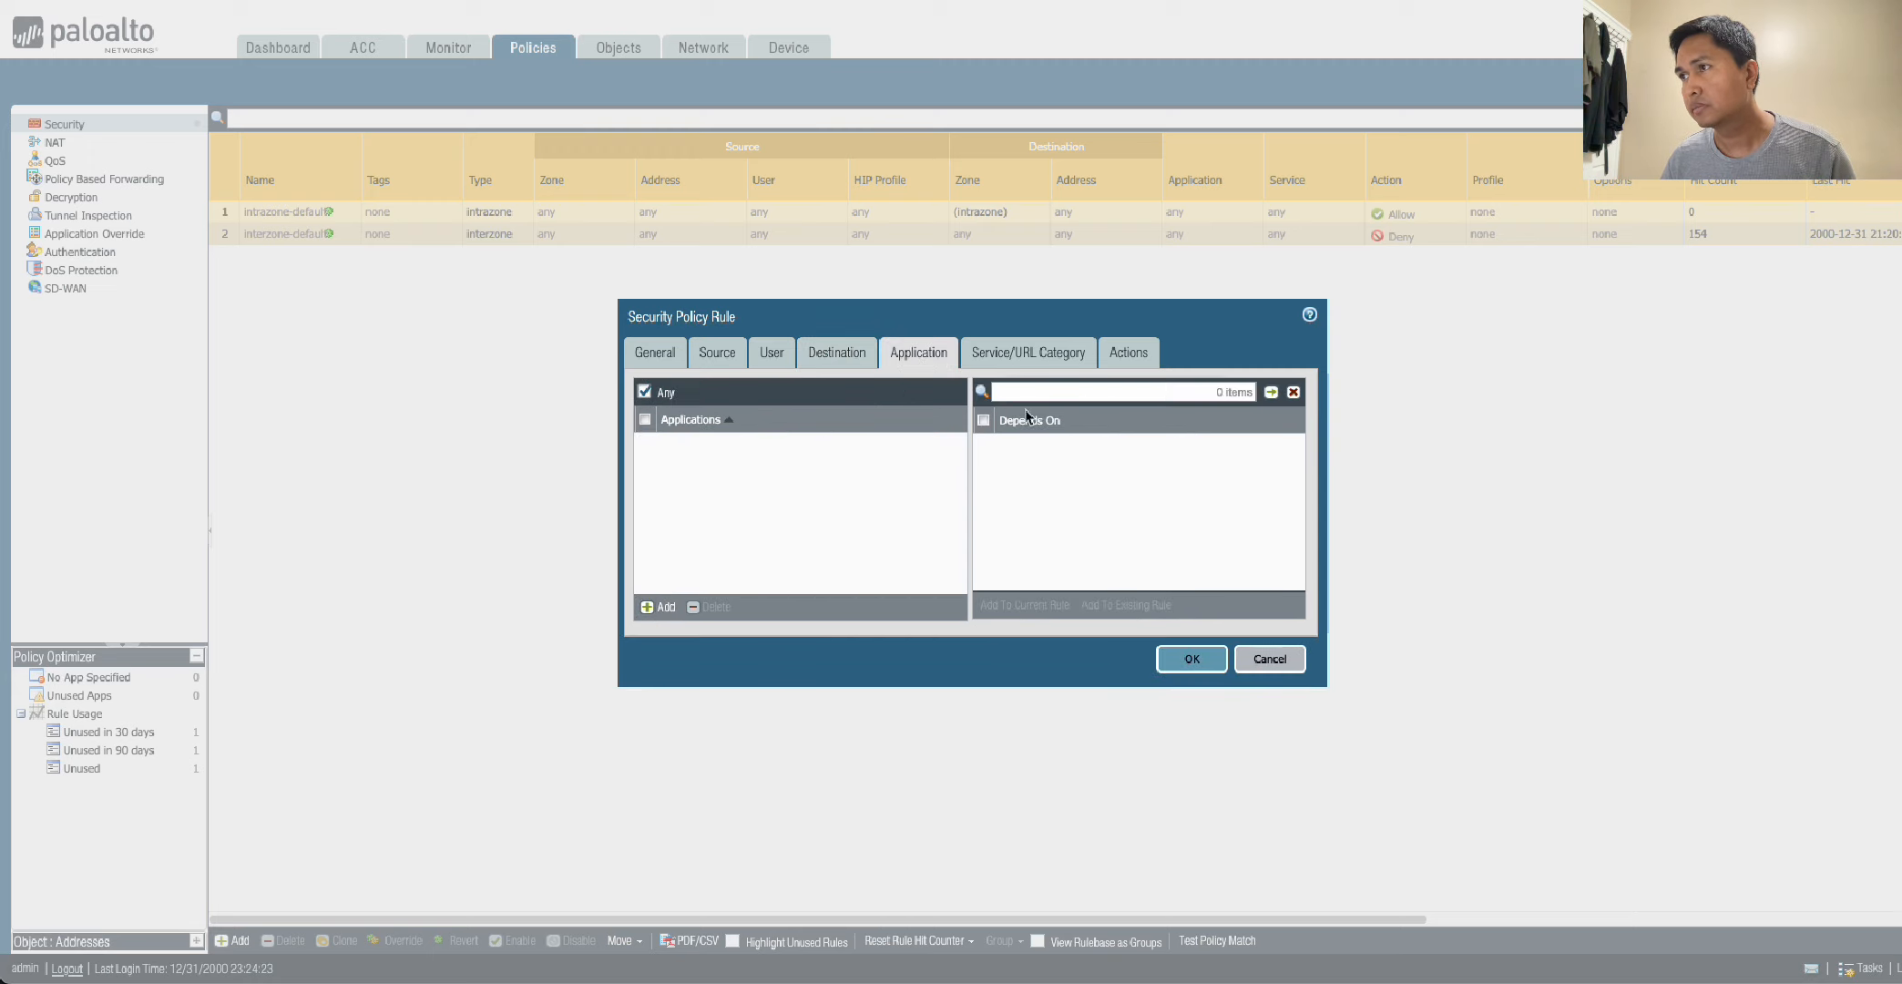
{"action": "left_click", "coordinate": [671, 608]}
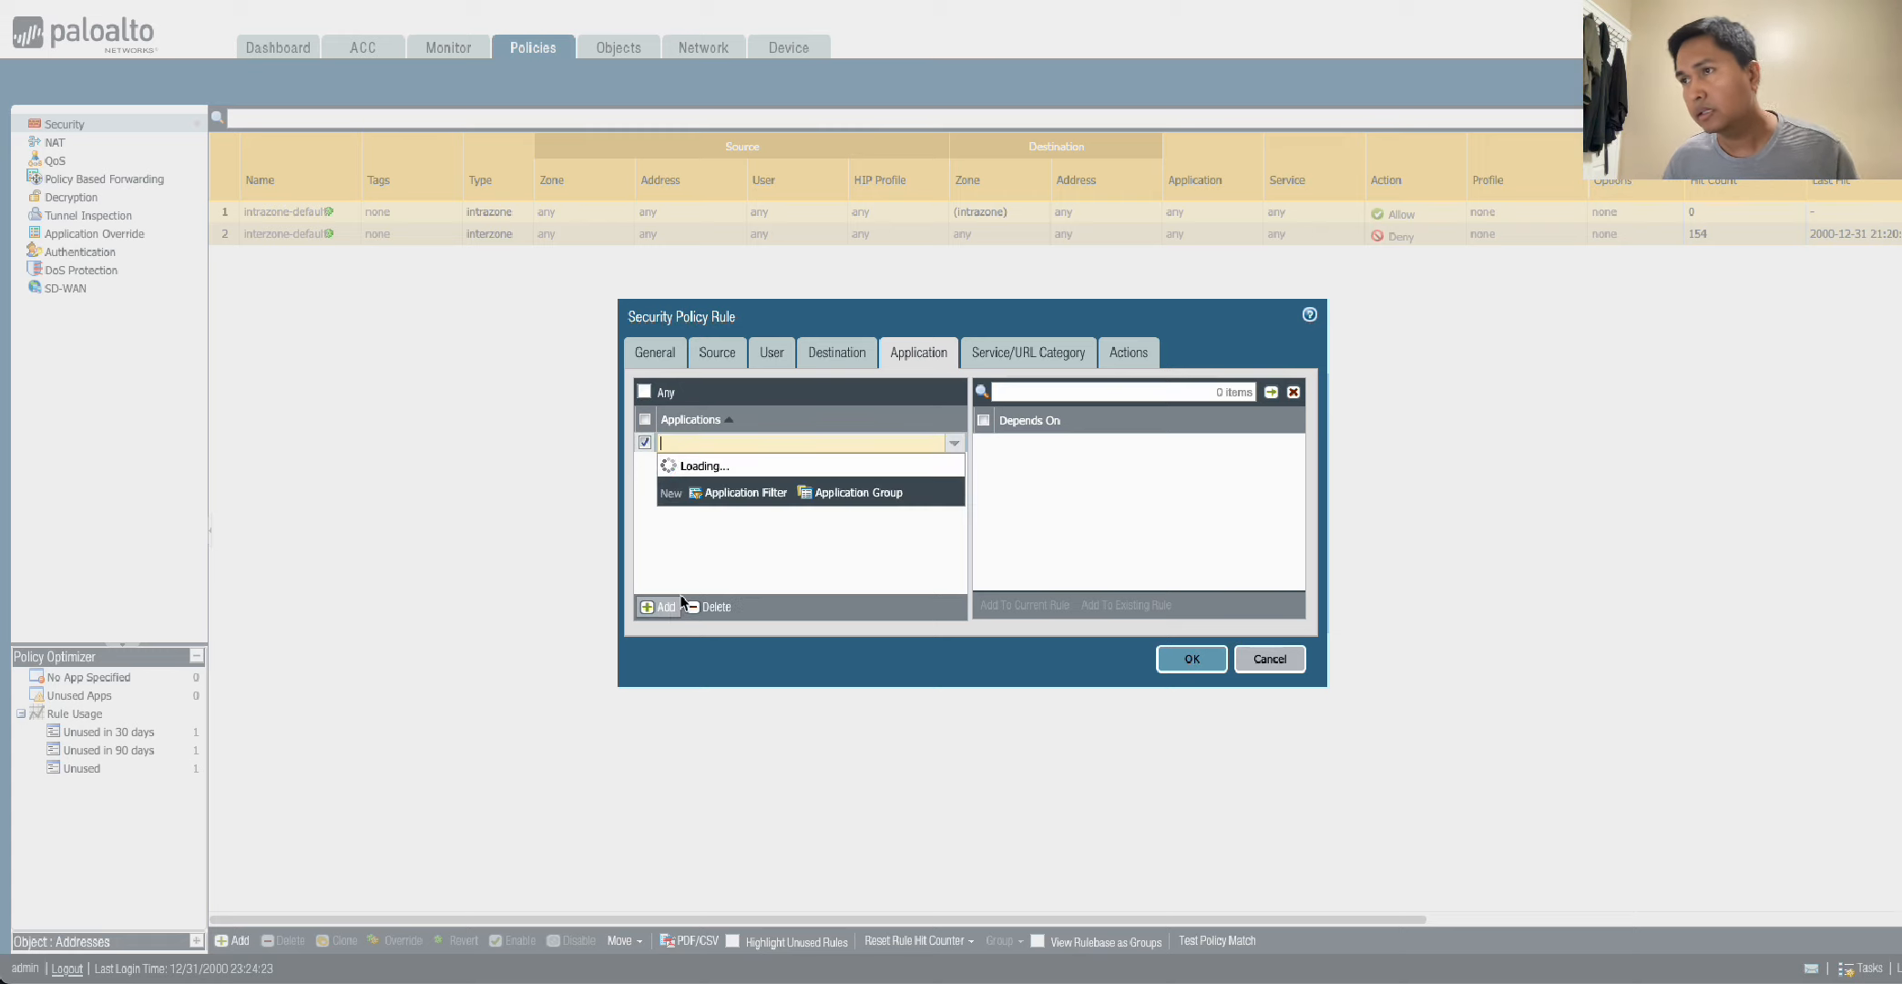